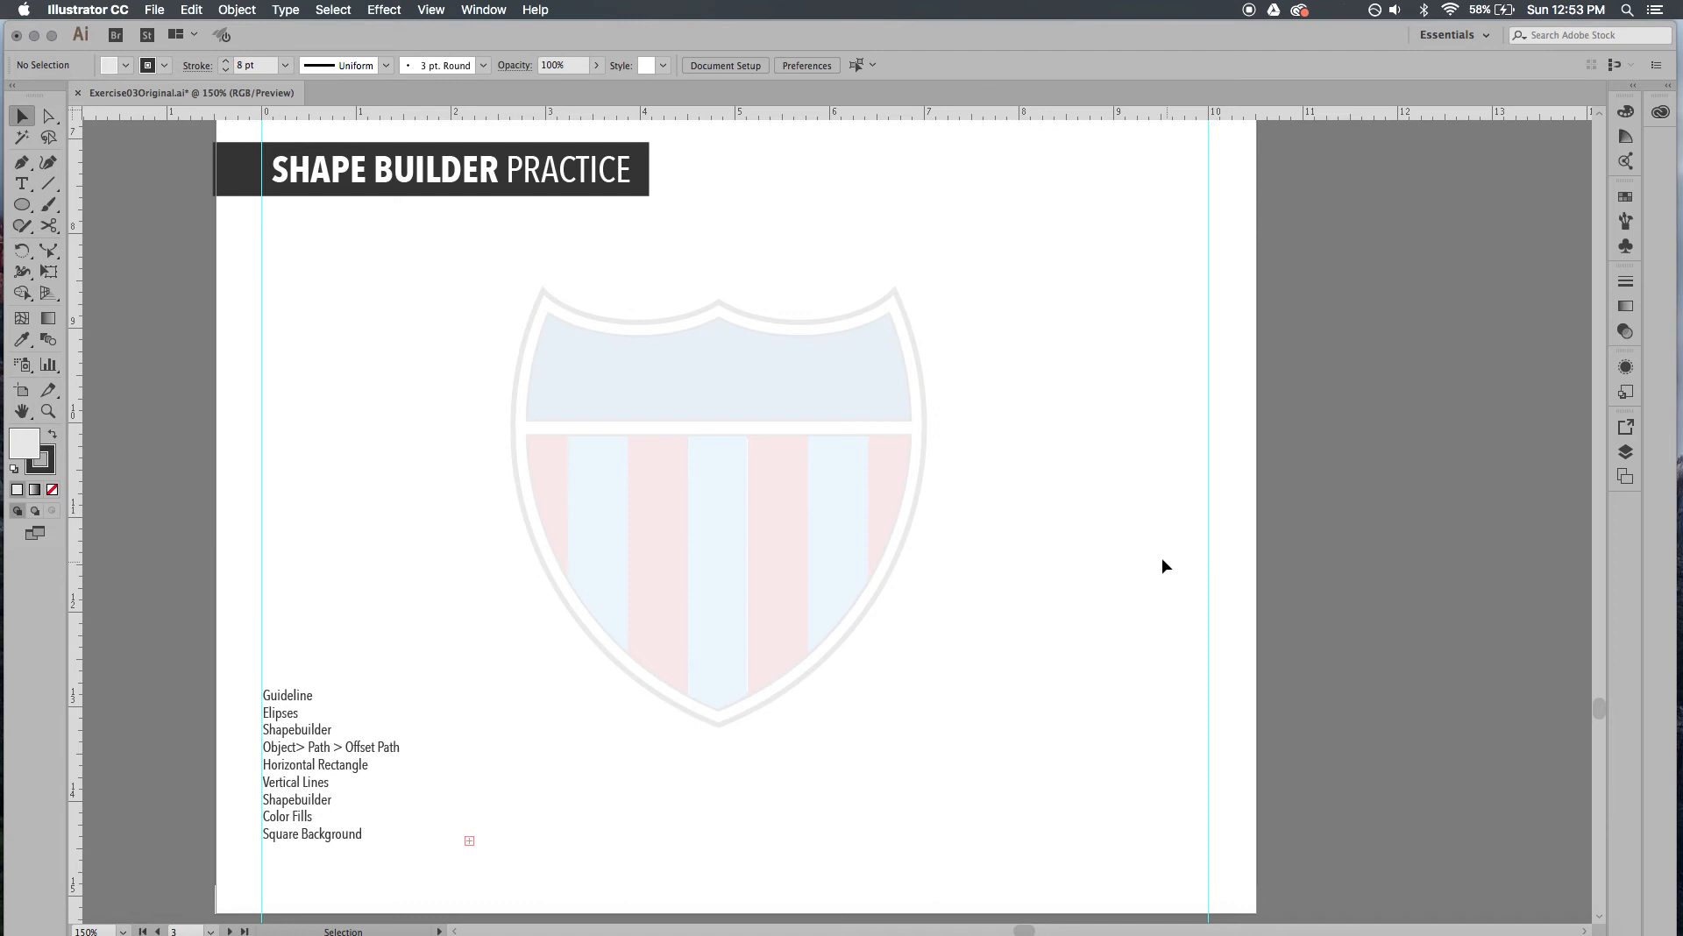
Place a vertical guide through the centre of the shield template
mouse_move(1013, 479)
mouse_down()
mouse_move(1023, 455)
mouse_move(1034, 491)
mouse_up()
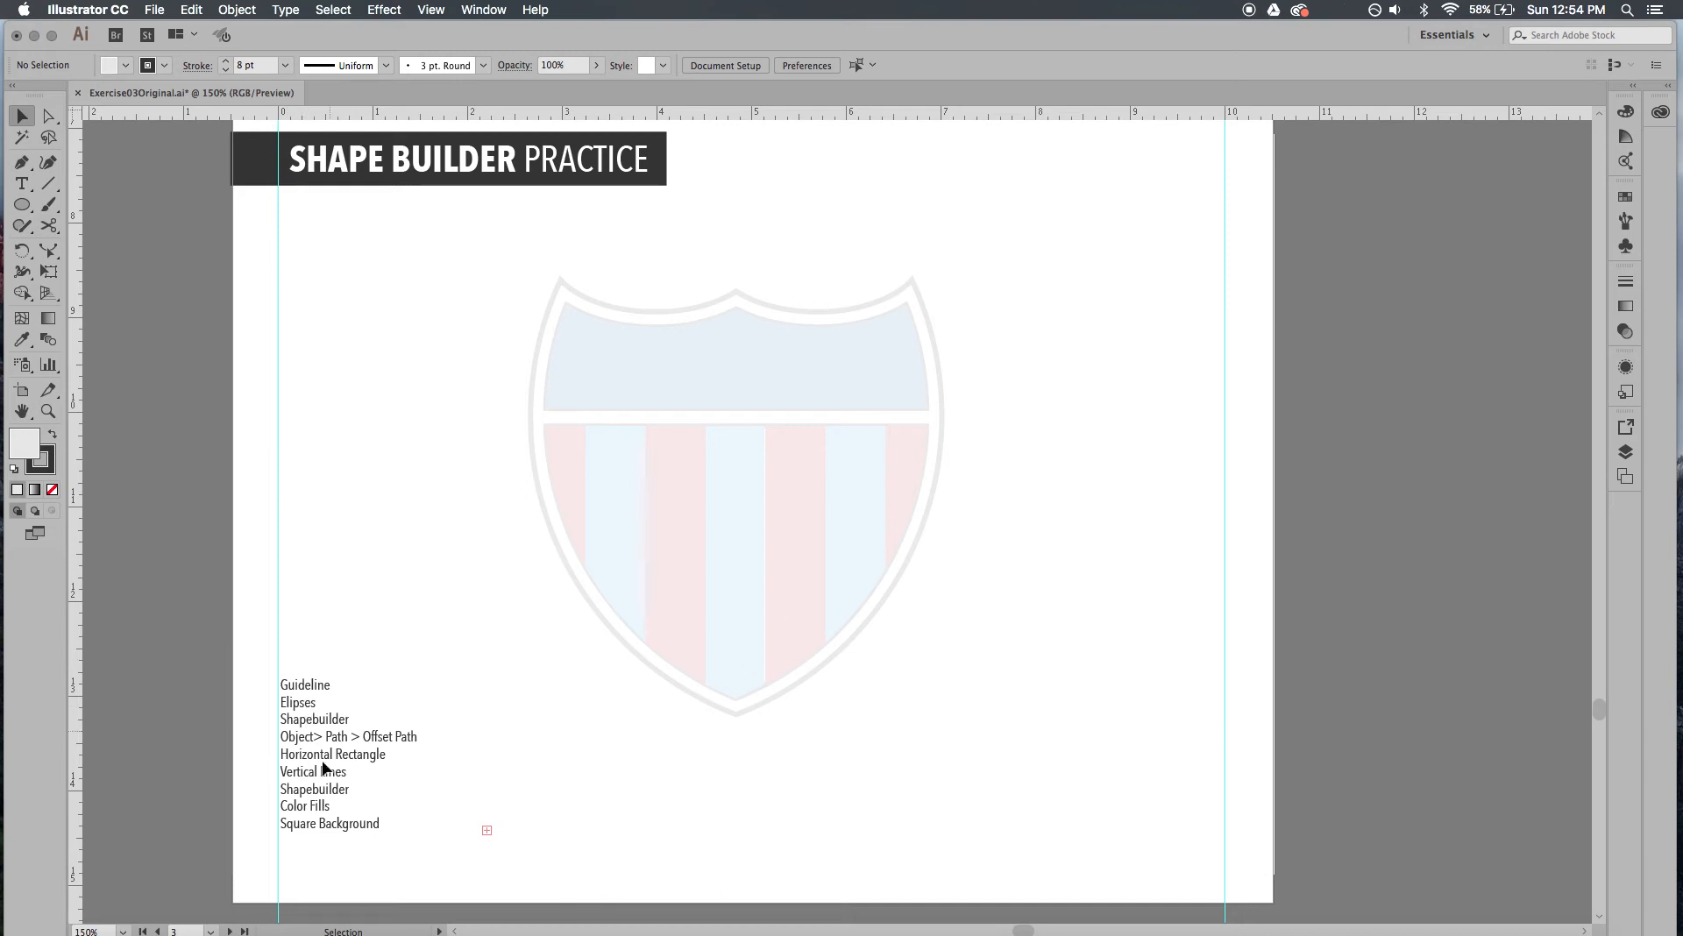
drag(406, 712, 345, 712)
drag(435, 619, 464, 588)
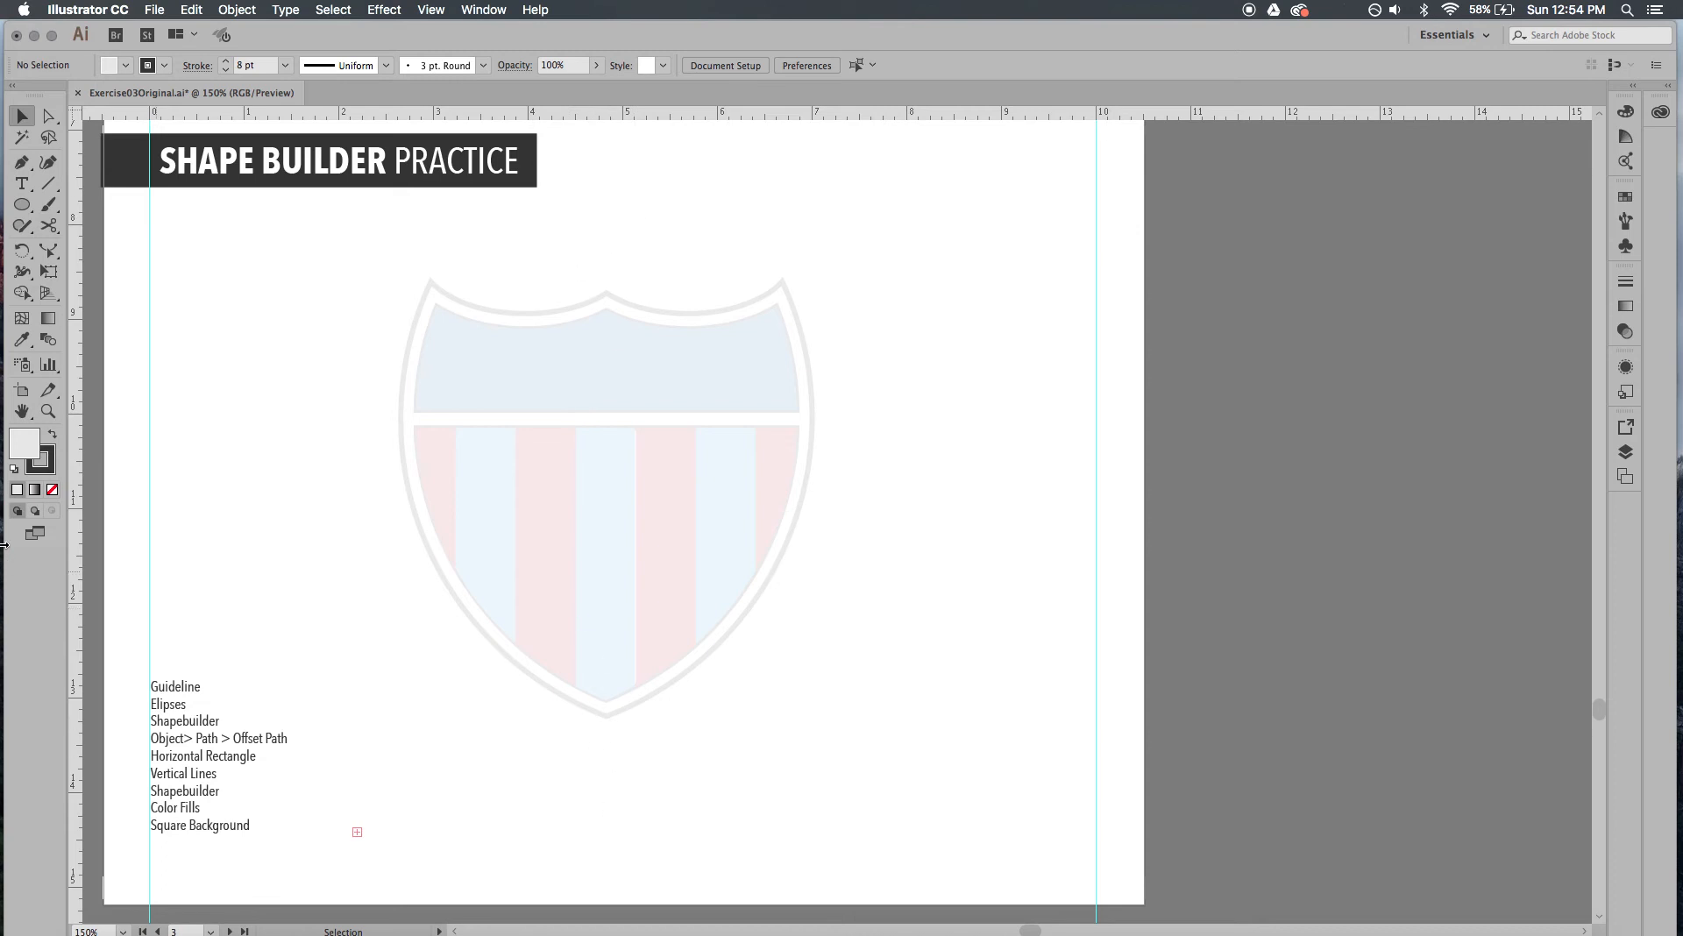
drag(77, 462, 608, 409)
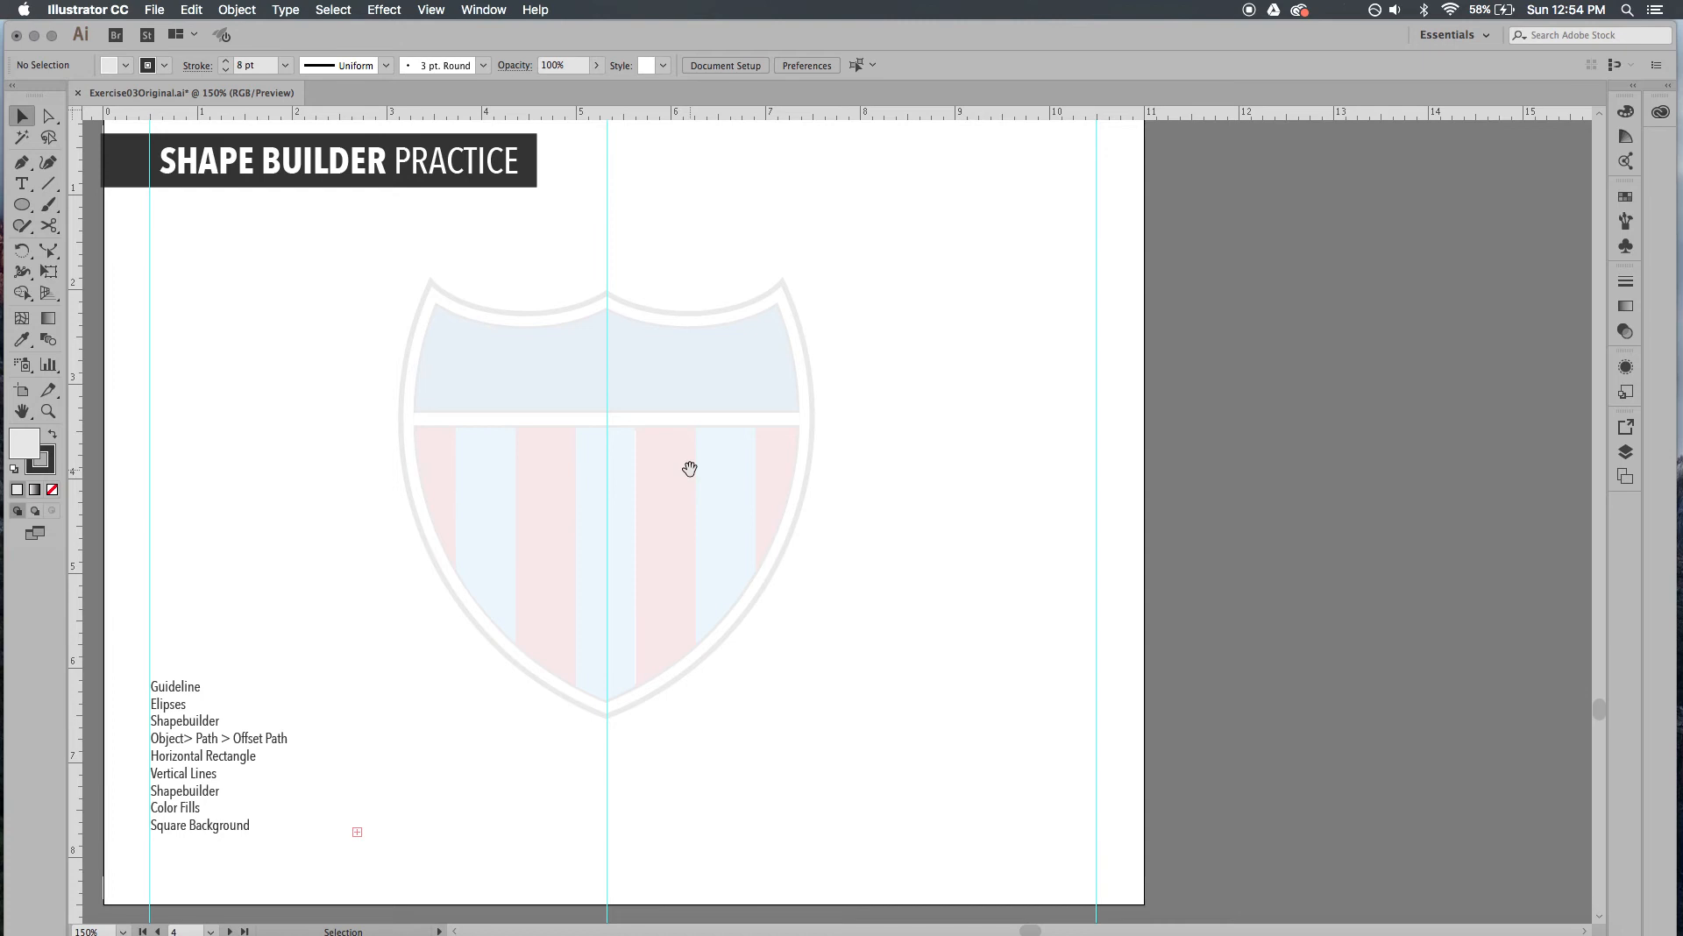
Draw a large ellipse about 6.11 by 6.69 in whose edge follows the left side curve of the shield template
scroll(689, 468, up, 3)
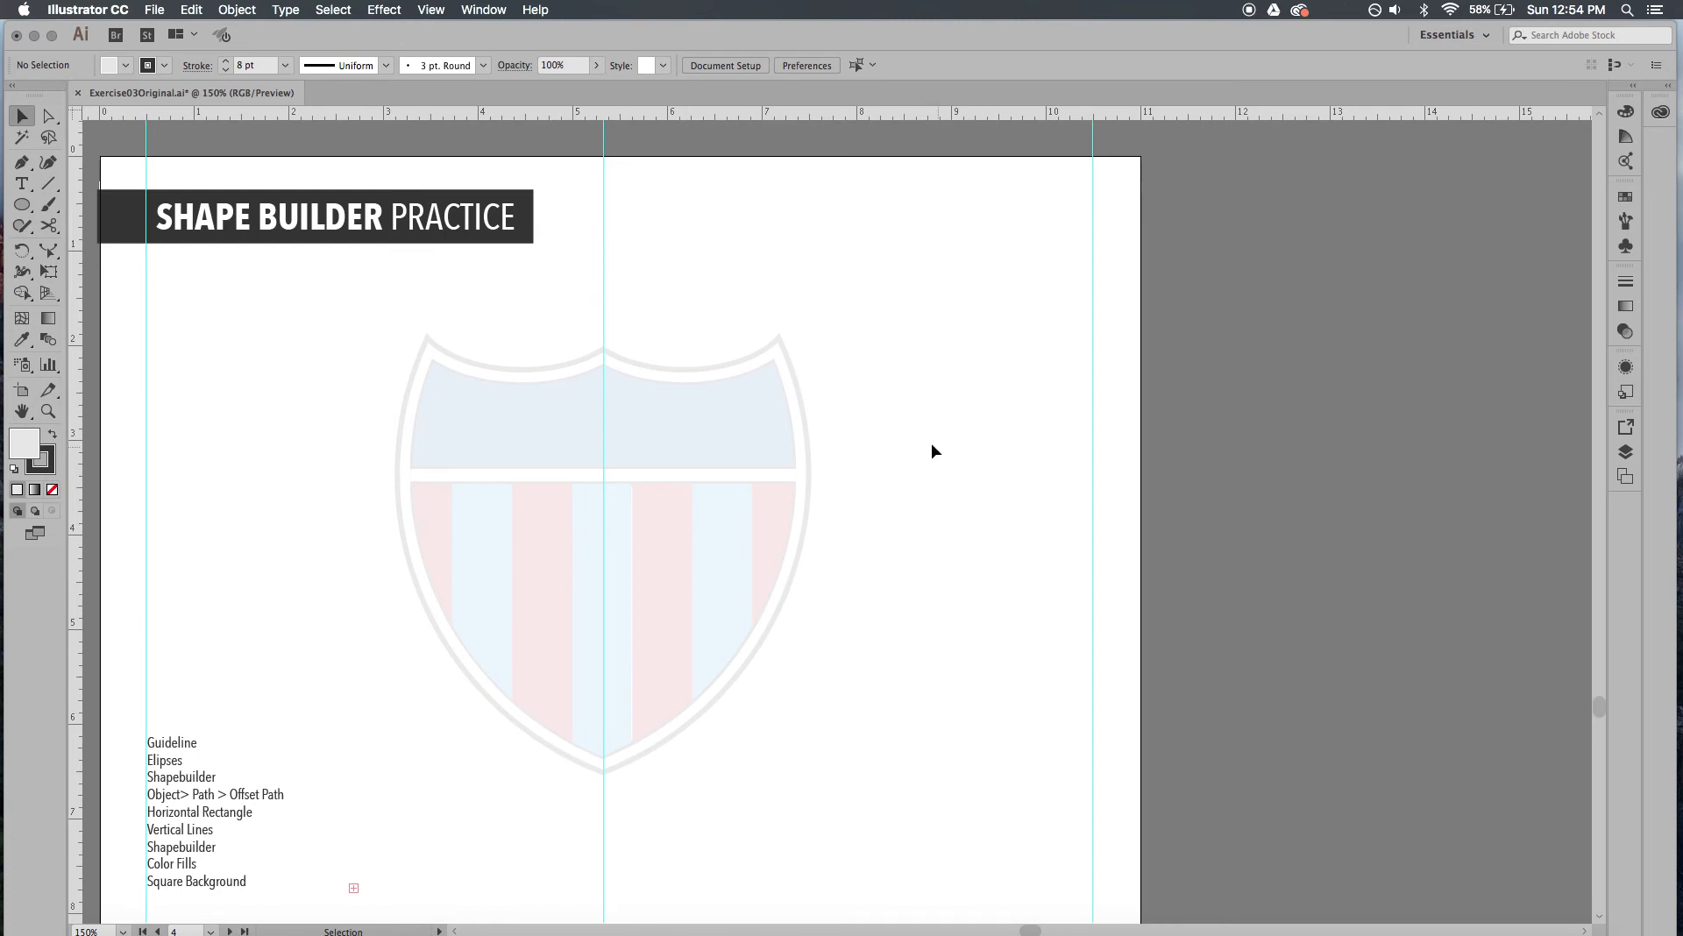
click(22, 206)
mouse_move(389, 296)
mouse_down()
mouse_move(548, 410)
mouse_move(861, 750)
mouse_move(857, 859)
mouse_move(928, 844)
mouse_move(936, 751)
mouse_move(977, 788)
mouse_up()
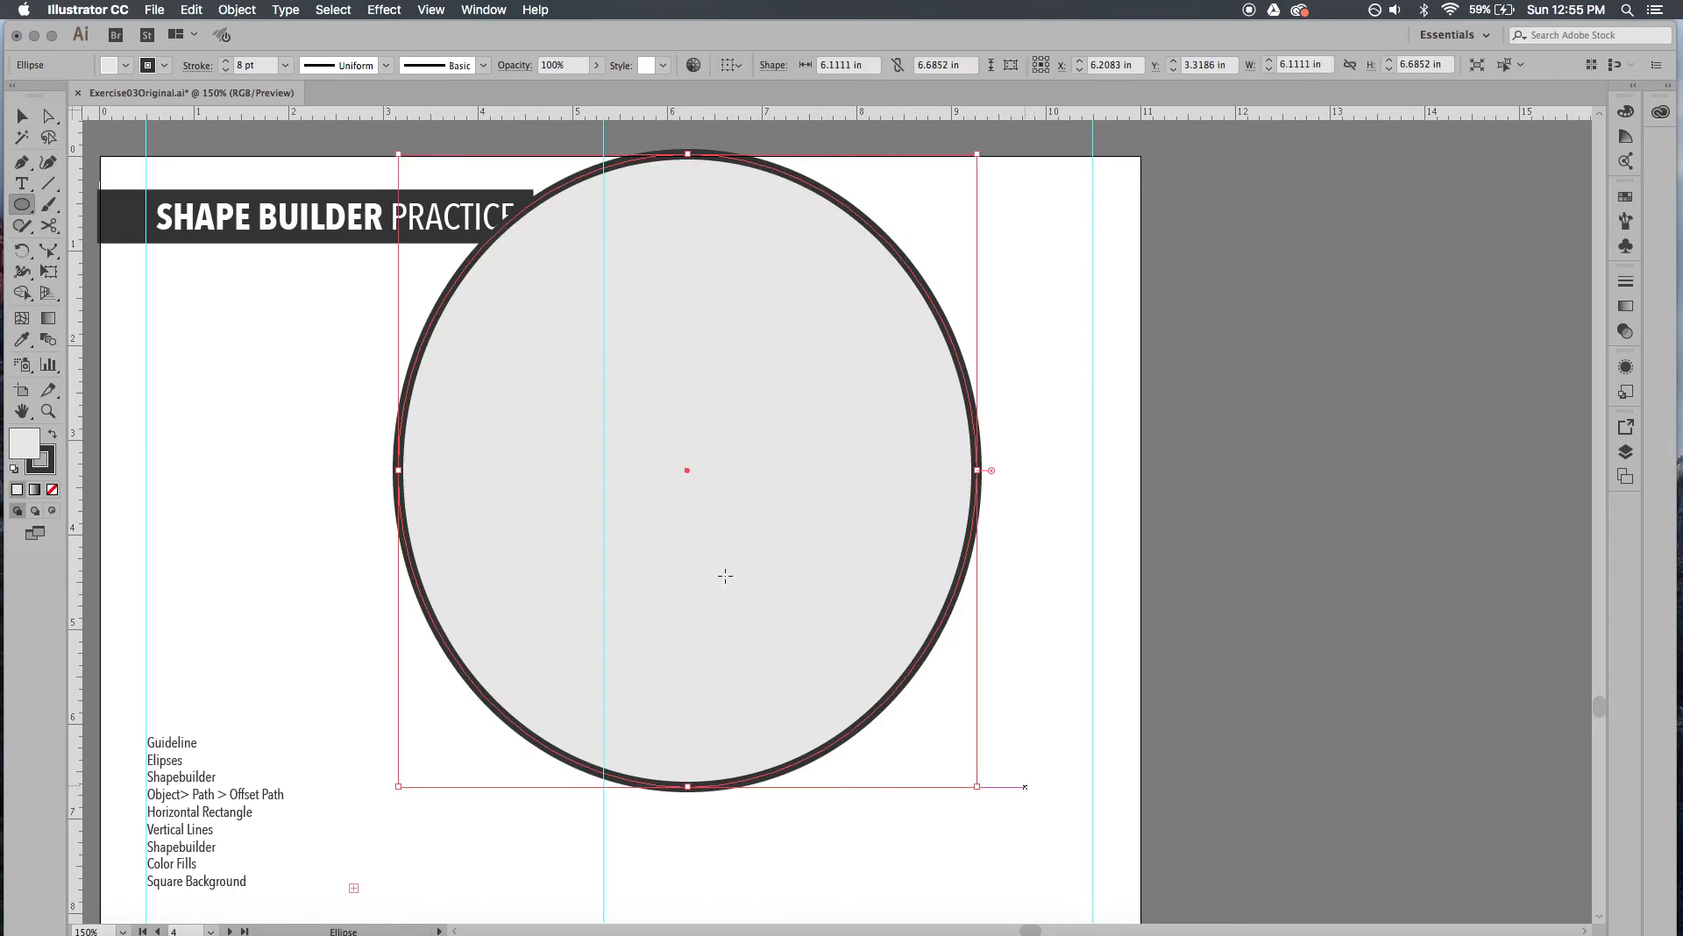
Give the large ellipse no fill and a 1 pt stroke, and leave it deselected
click(125, 66)
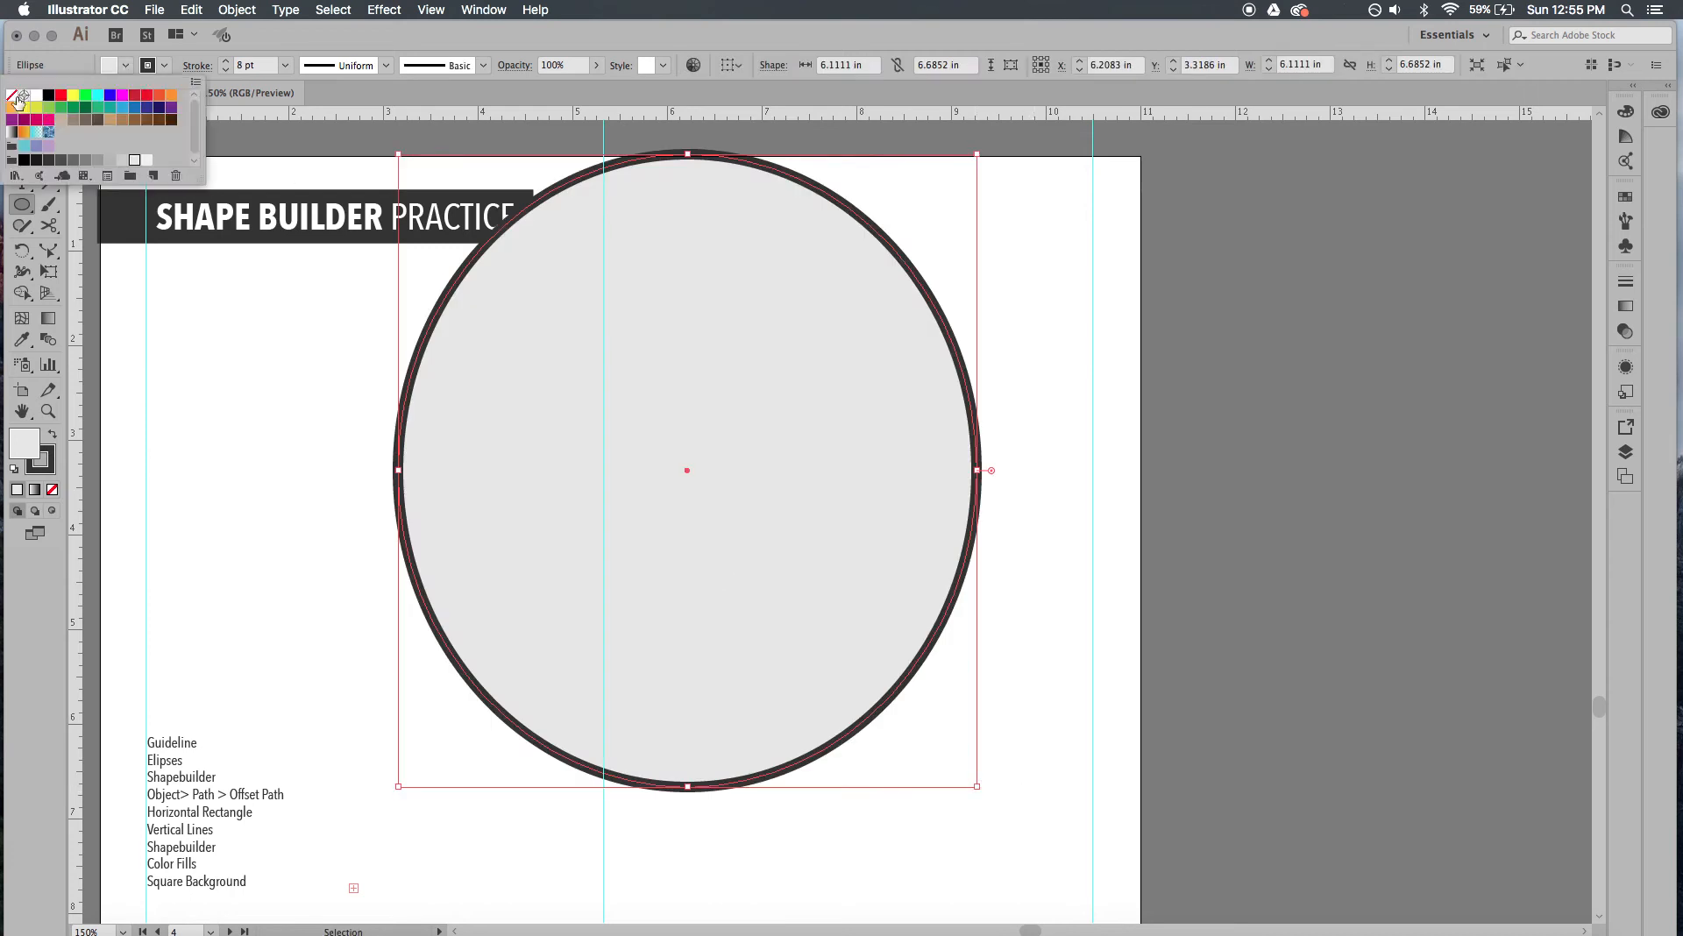
click(12, 95)
click(225, 70)
click(226, 71)
click(225, 70)
click(226, 70)
click(225, 70)
click(225, 70)
click(225, 71)
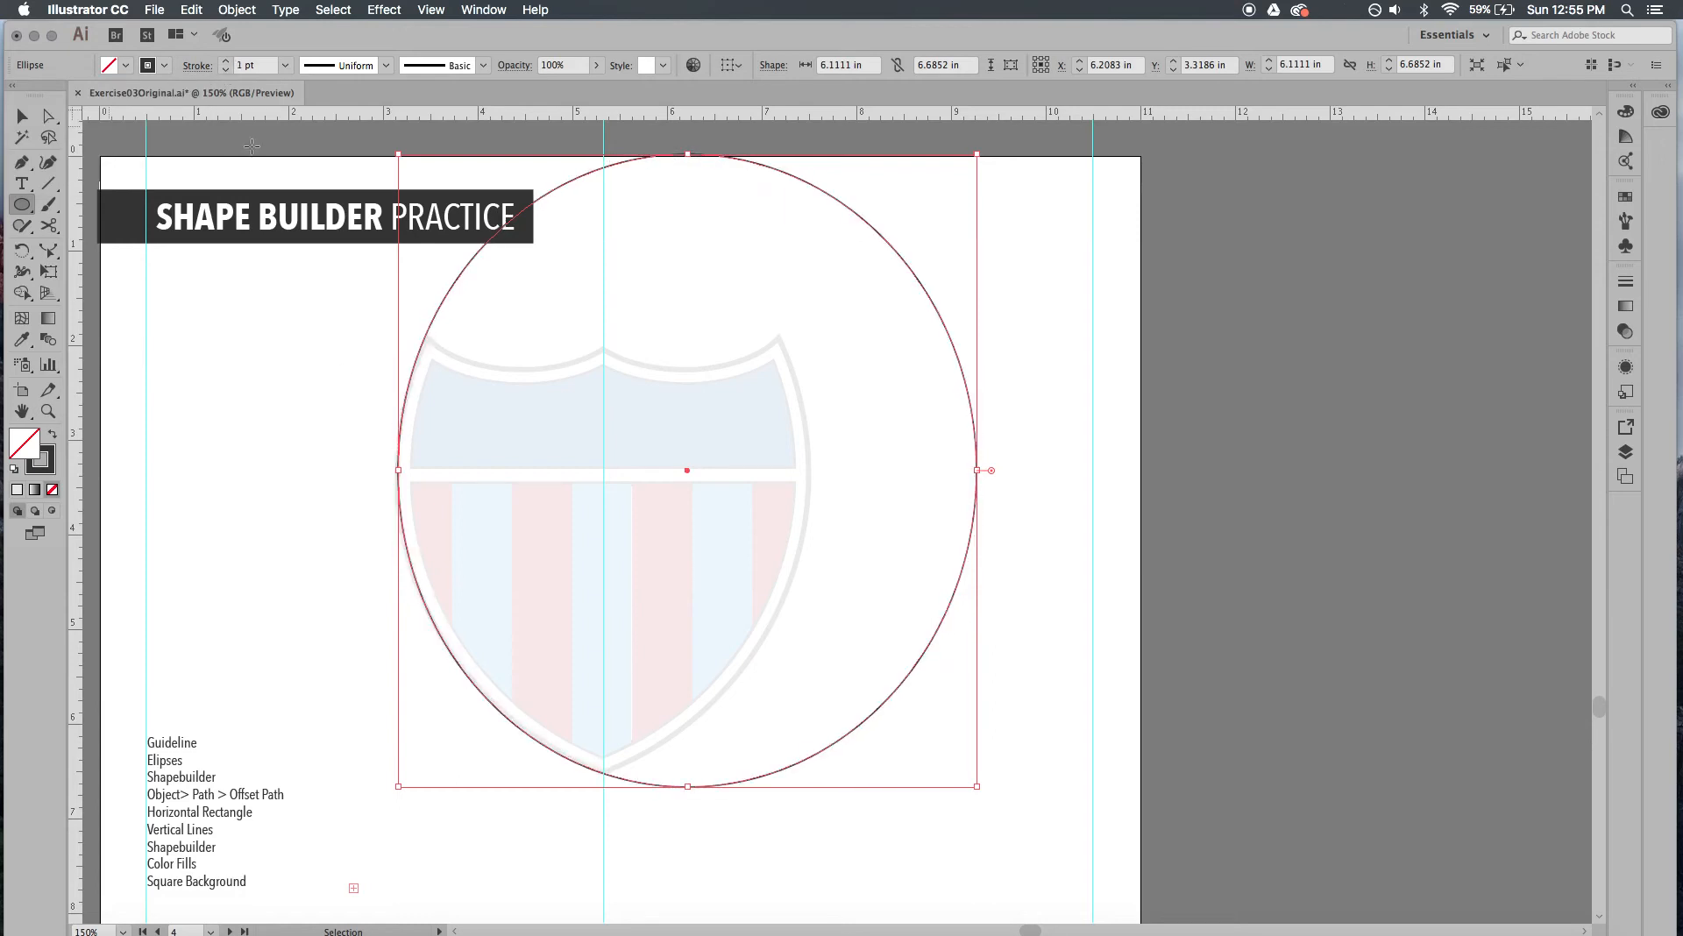
key(v)
click(341, 370)
Duplicate the large ellipse horizontally about 1.77 in to the left so the copy follows the shield's right side curve
key(space)
drag(341, 371, 413, 350)
mouse_move(808, 458)
mouse_down()
mouse_move(820, 521)
mouse_move(827, 454)
mouse_up()
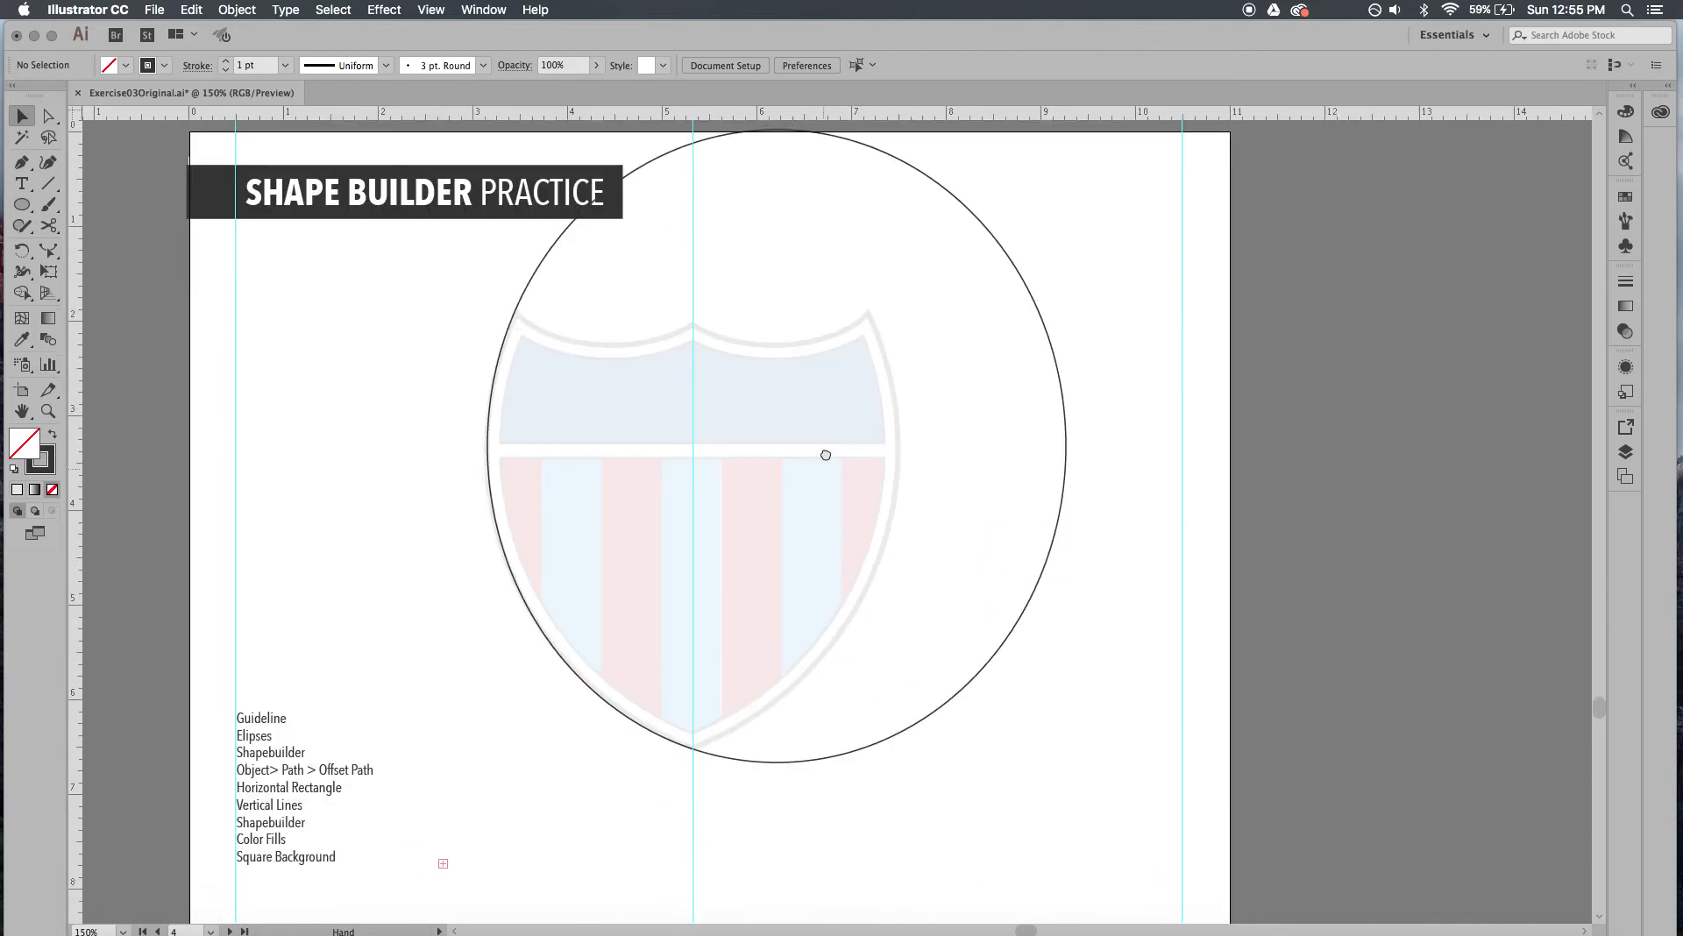
click(1066, 379)
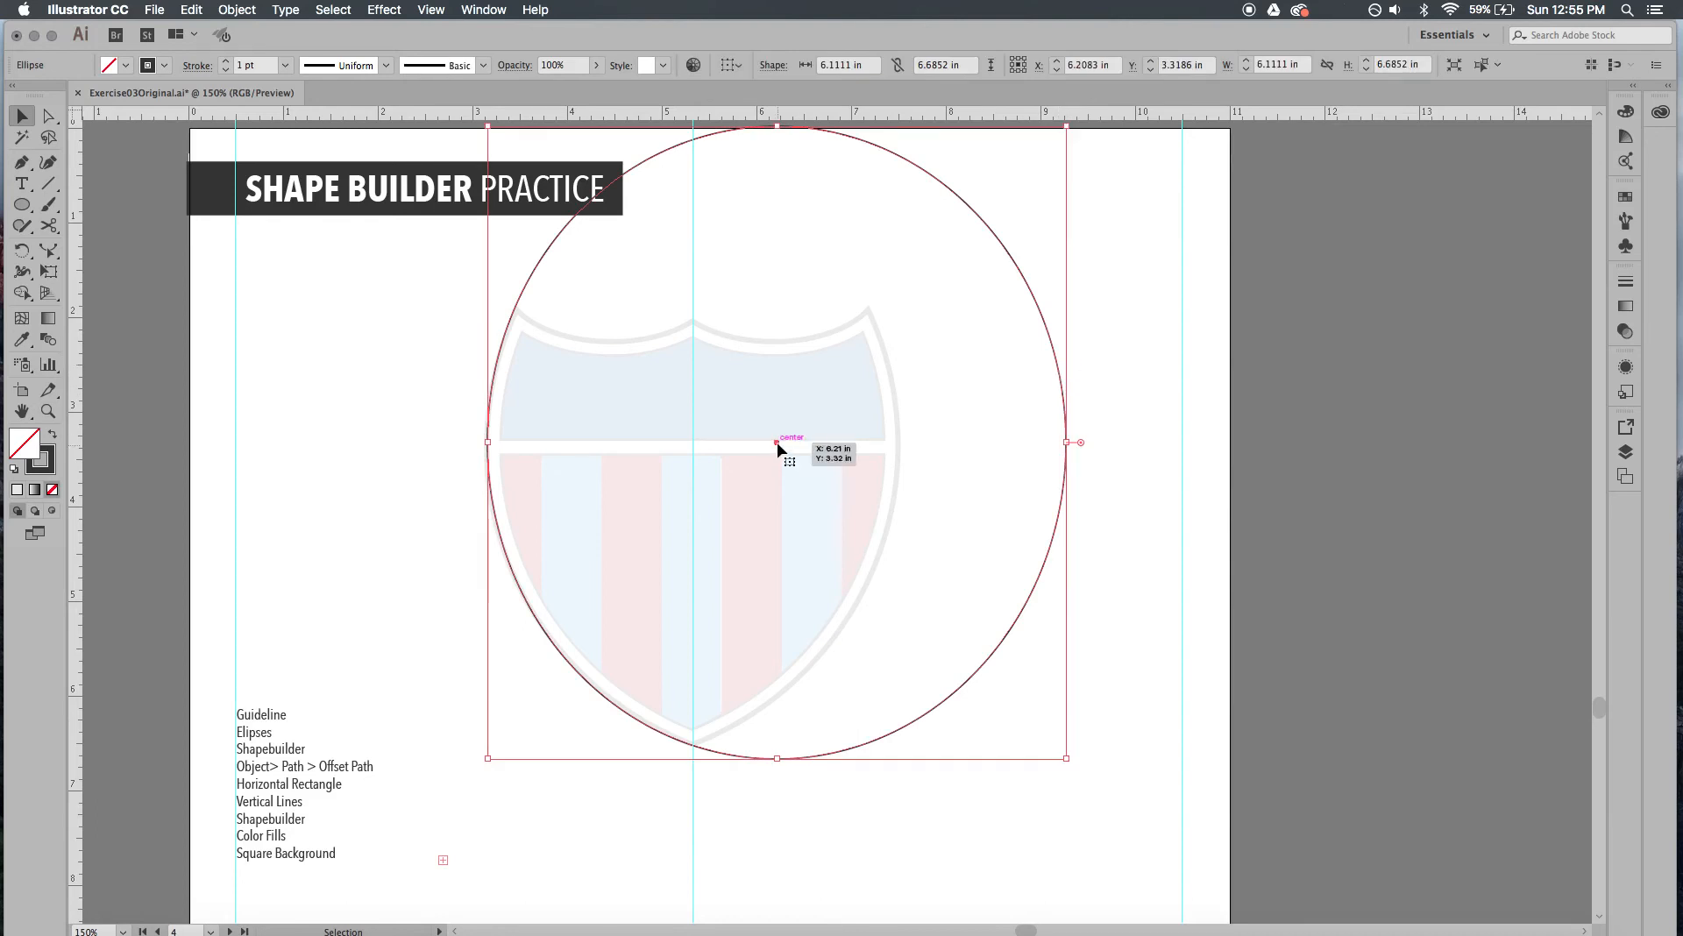
drag(777, 444, 610, 454)
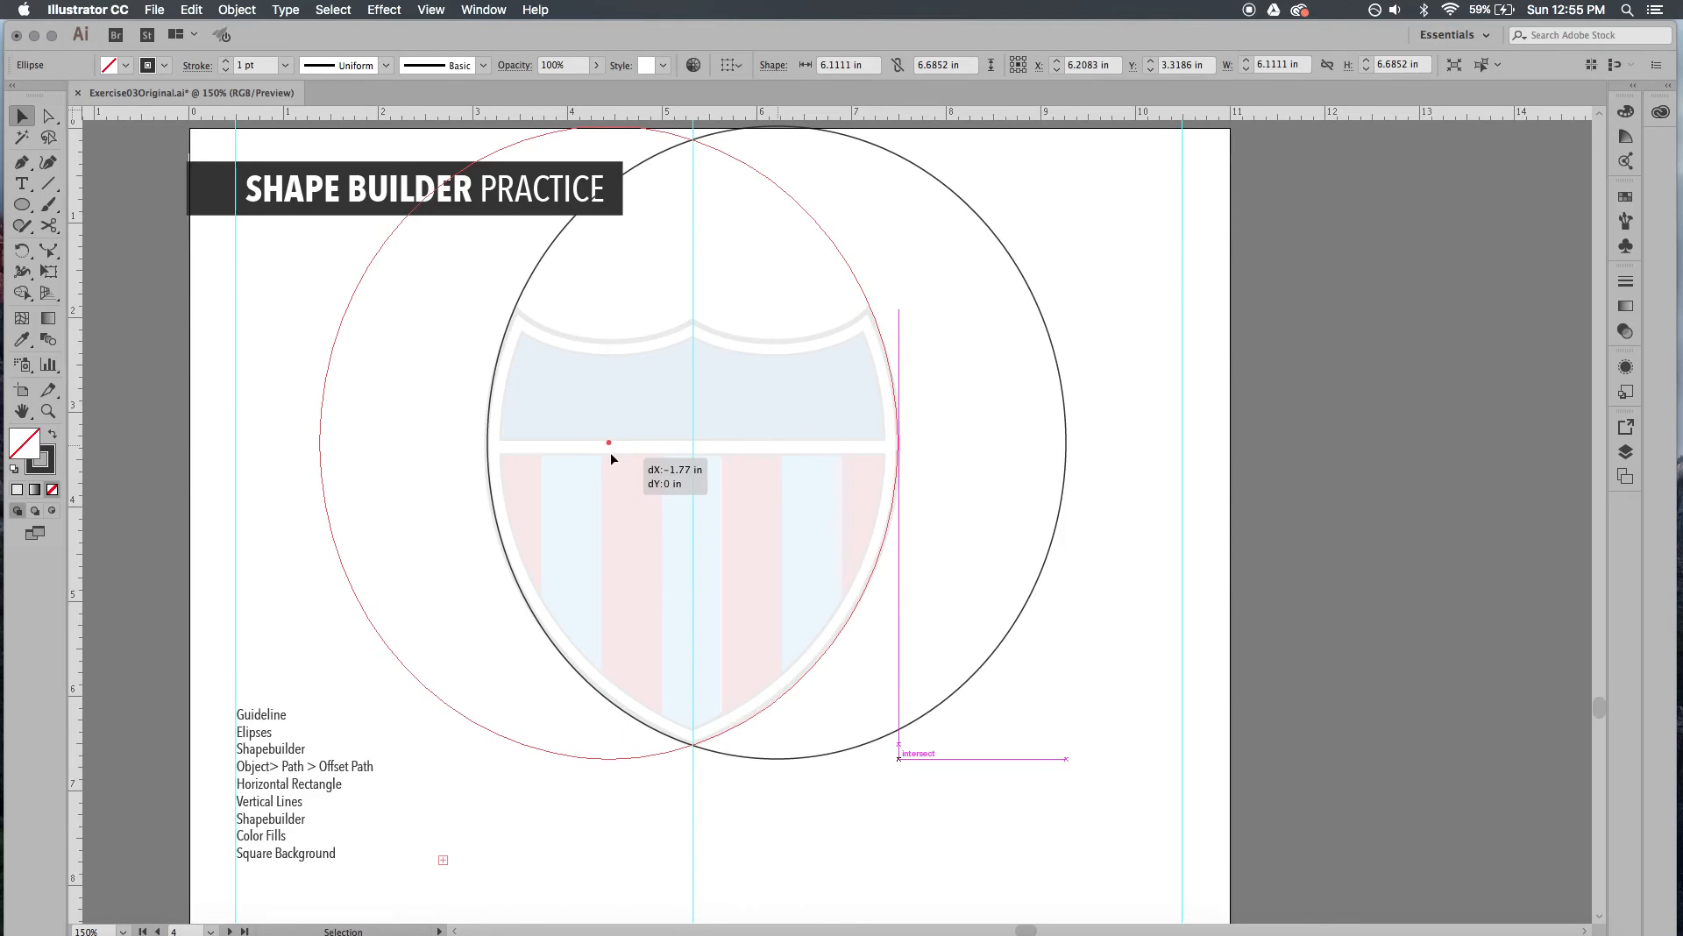
drag(610, 452, 612, 453)
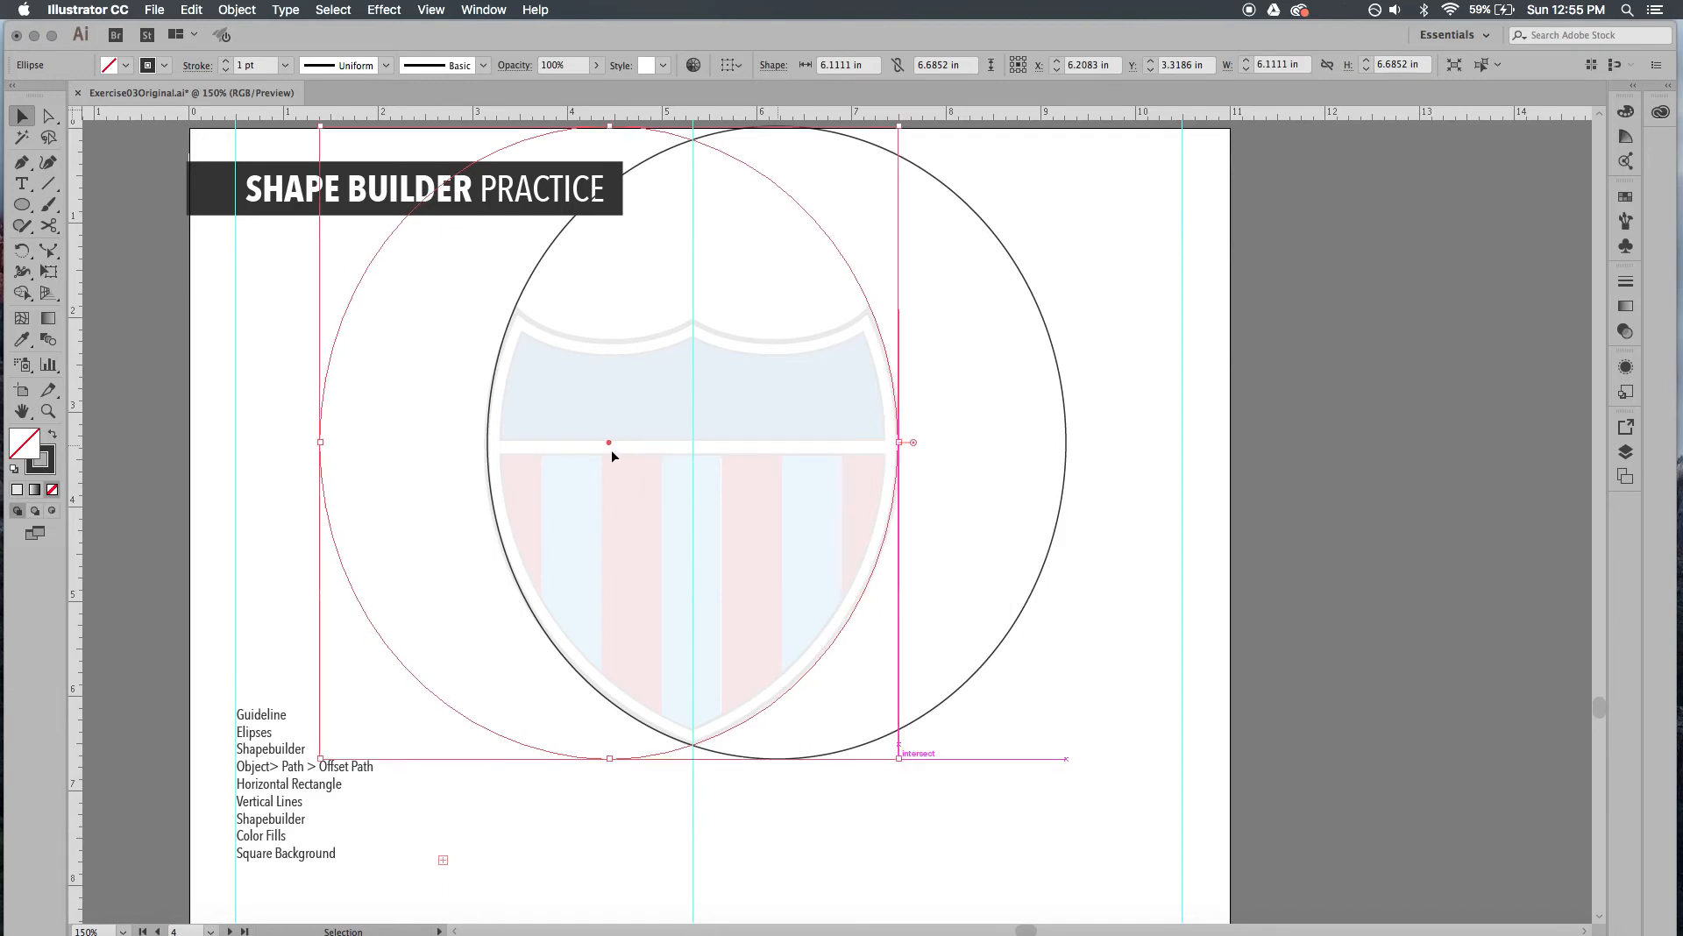
click(934, 360)
Draw a small ellipse about 2.33 by 1.50 in whose lower edge follows the shield's upper-left curve
key(space)
drag(939, 368, 902, 466)
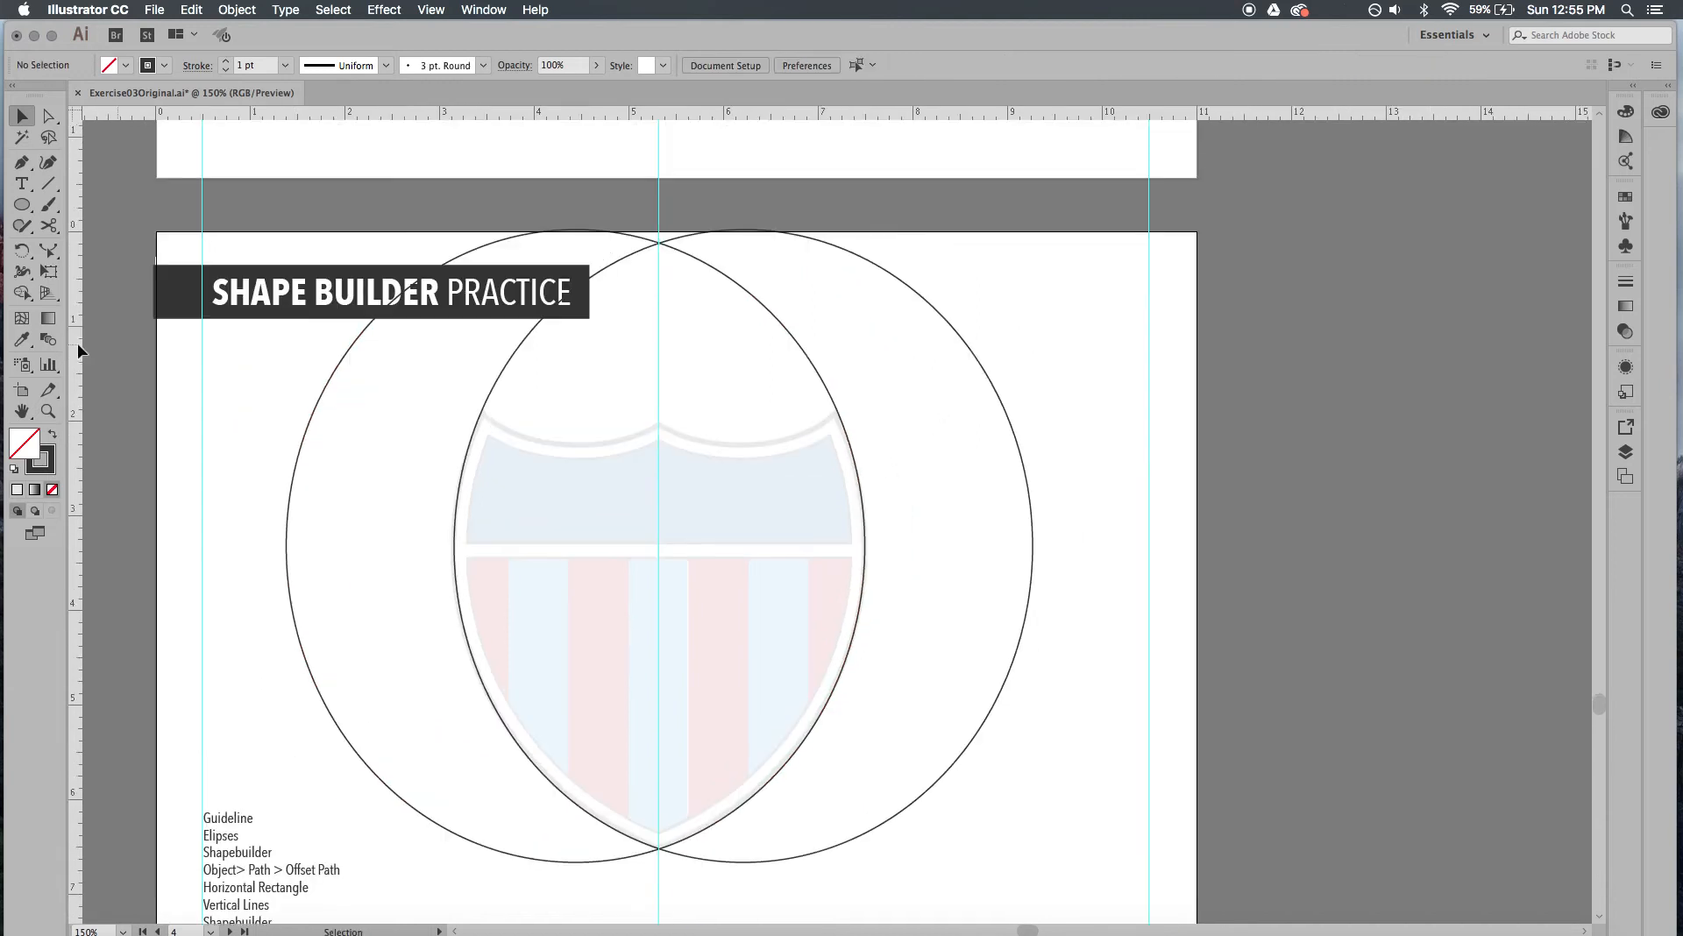
click(22, 204)
drag(449, 309, 689, 447)
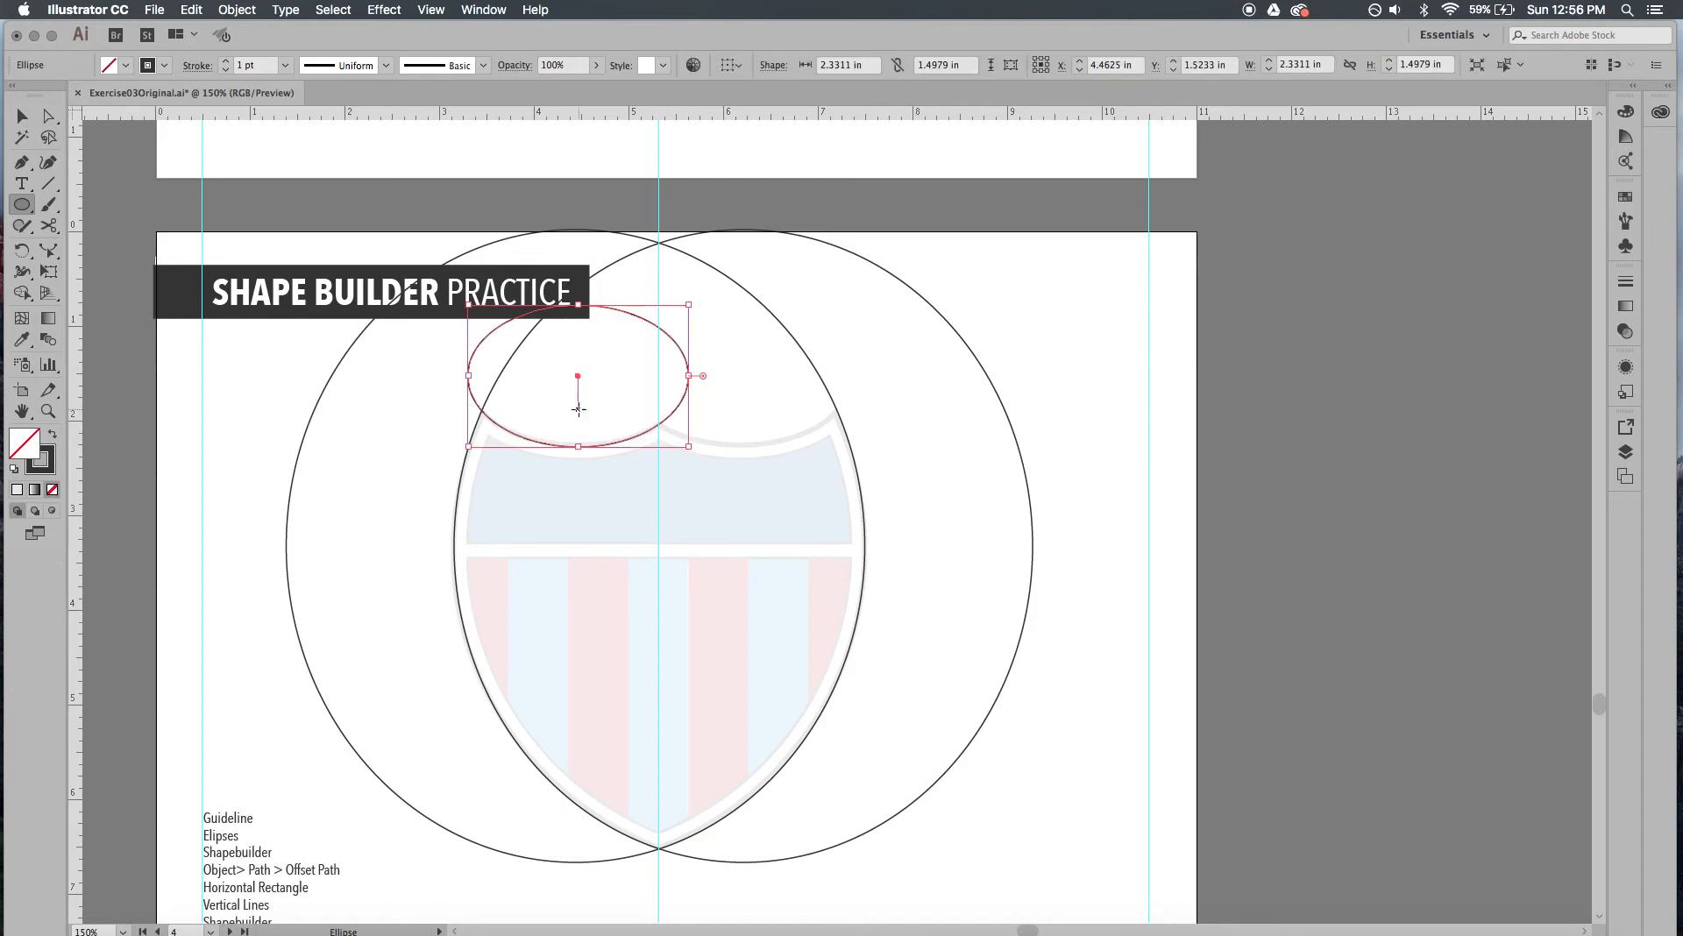
Duplicate the small ellipse horizontally about 1.7 in to the right so the copy follows the shield's upper-right curve
key(super+equal)
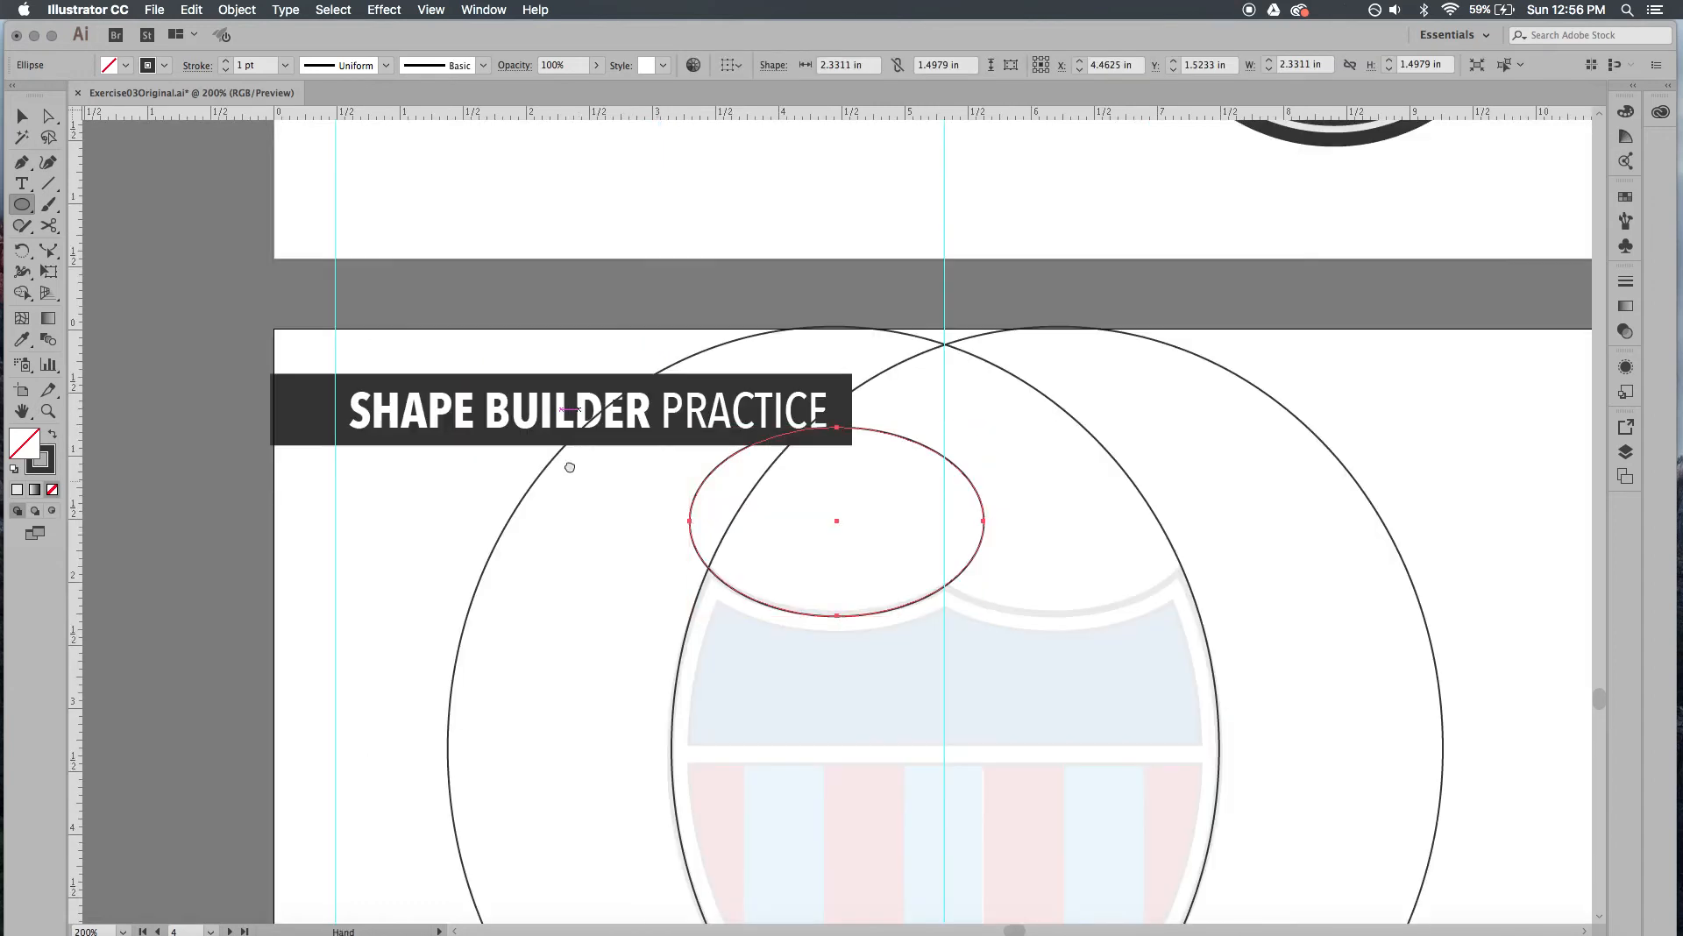
drag(569, 466, 311, 362)
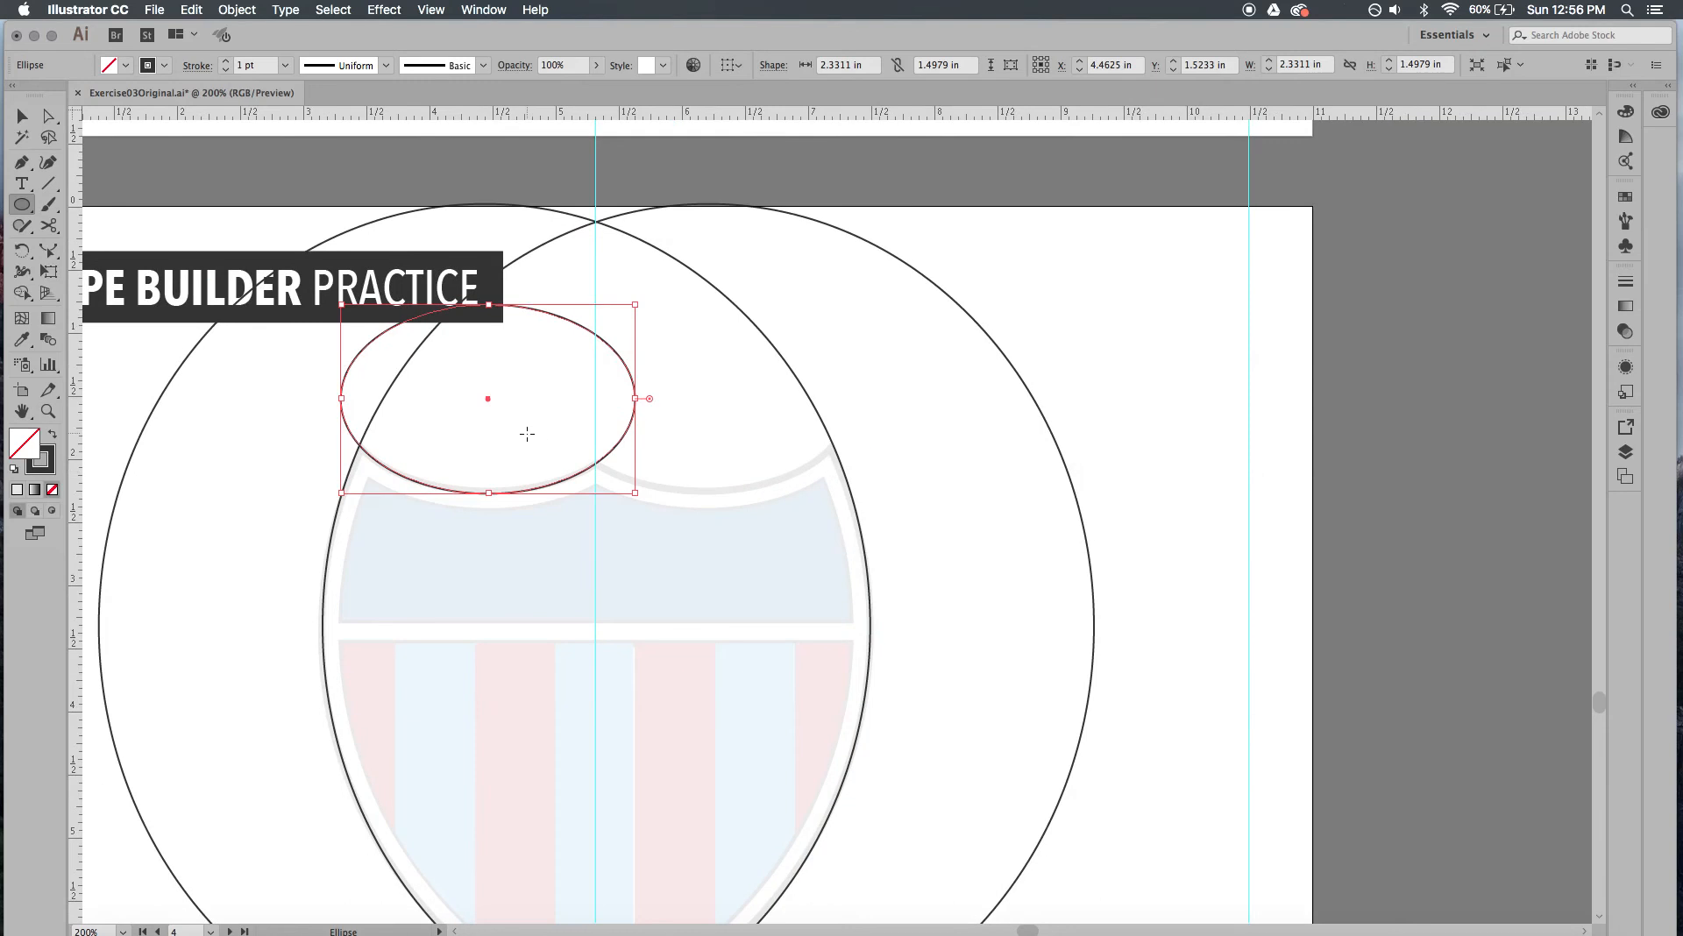
key(v)
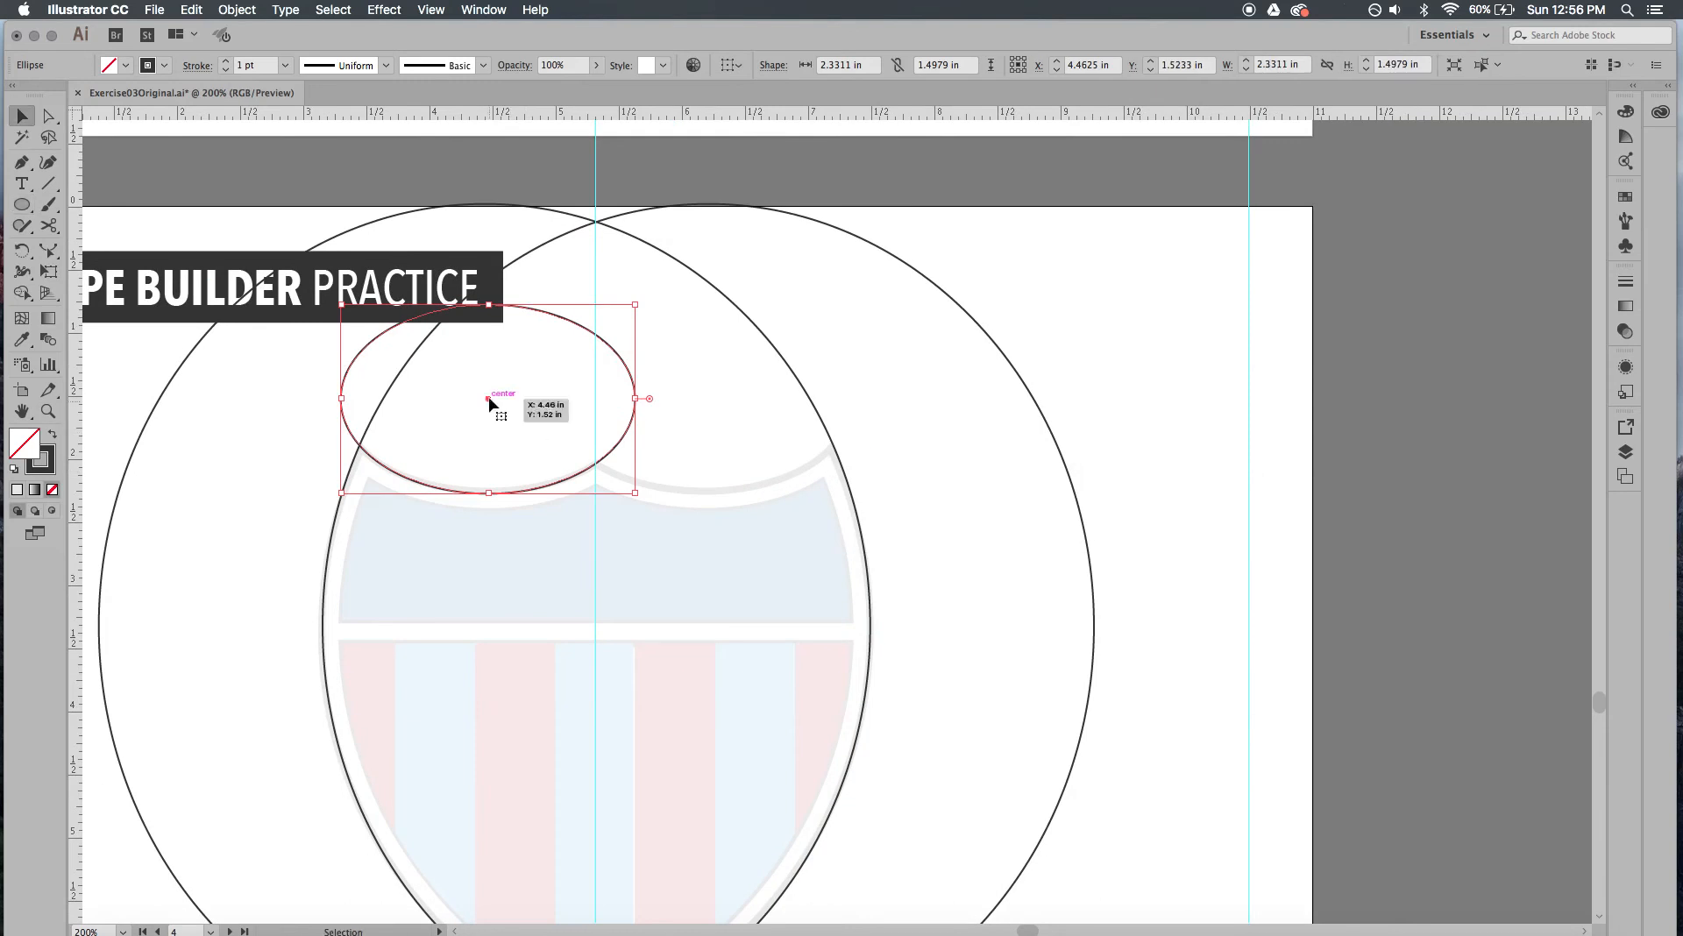
drag(488, 399, 703, 408)
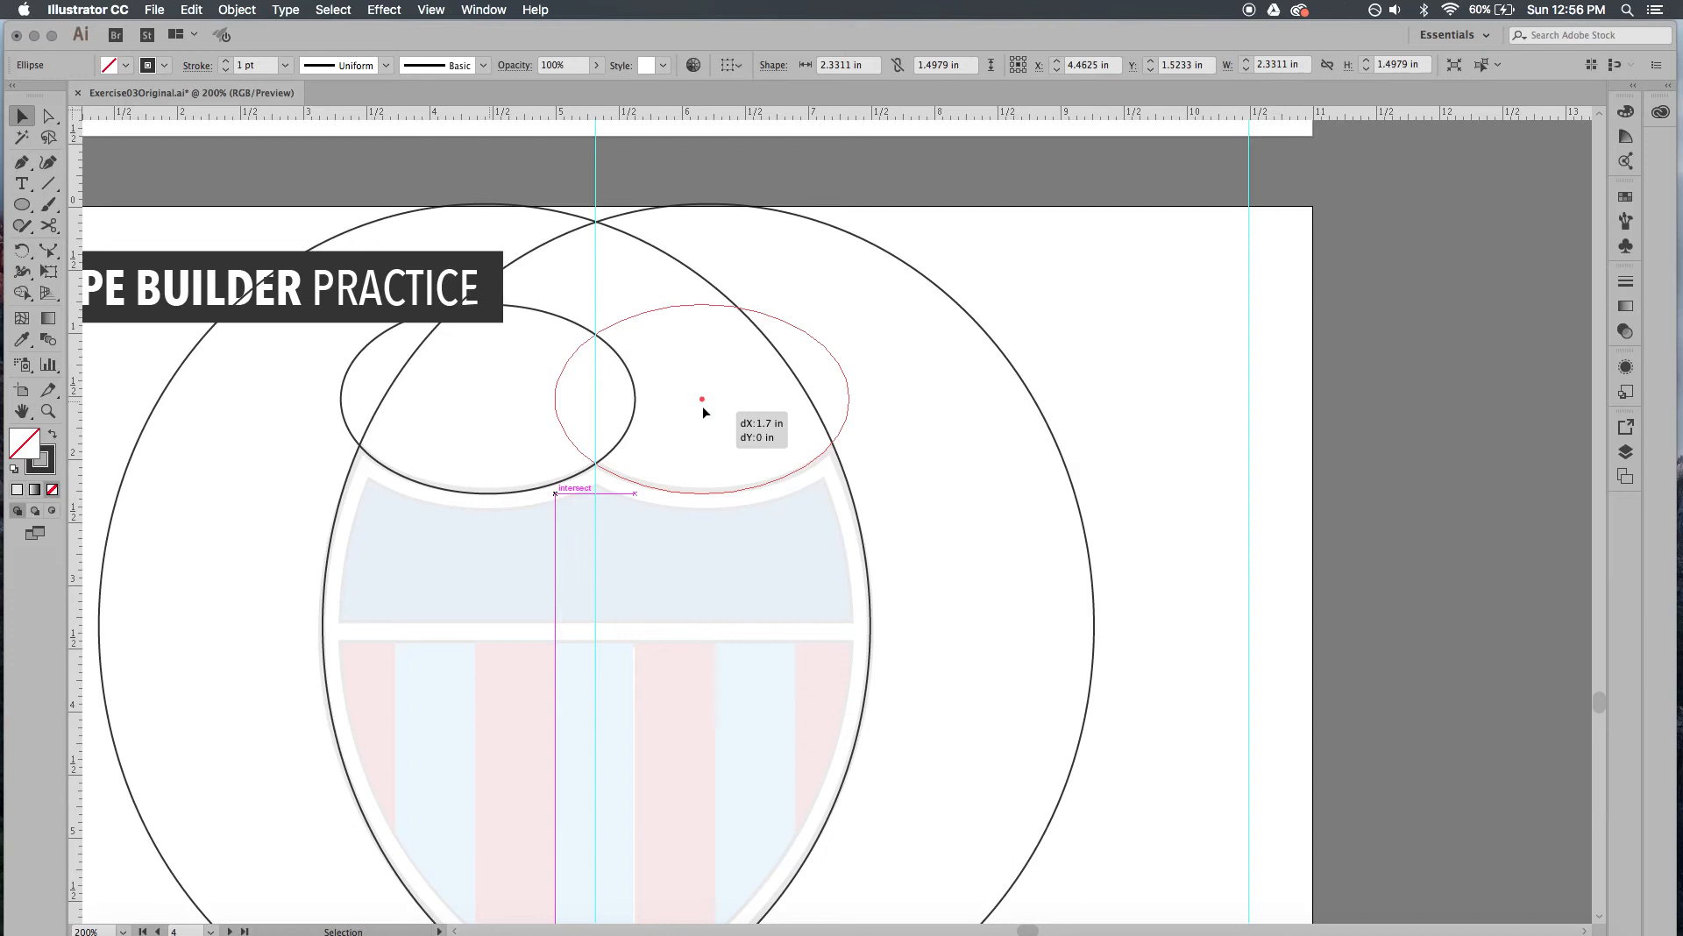
drag(702, 407, 702, 407)
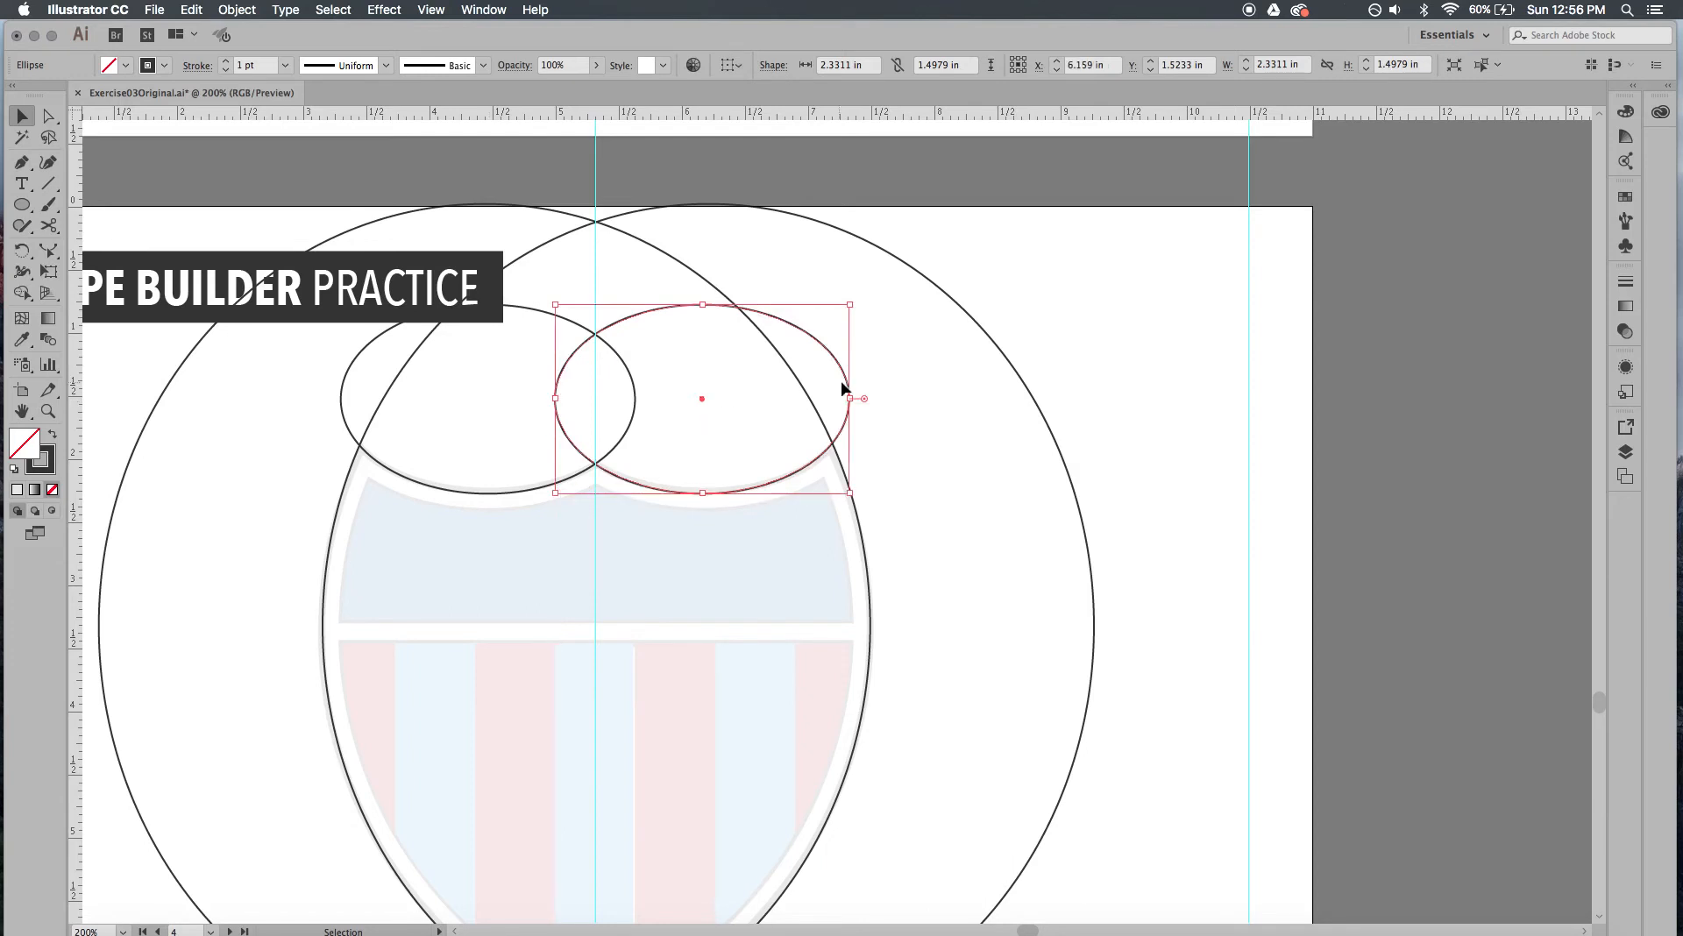
click(871, 351)
Select all four ellipses and use Shape Builder to remove every region outside the shield, keeping the shield as one shape
drag(906, 429, 950, 347)
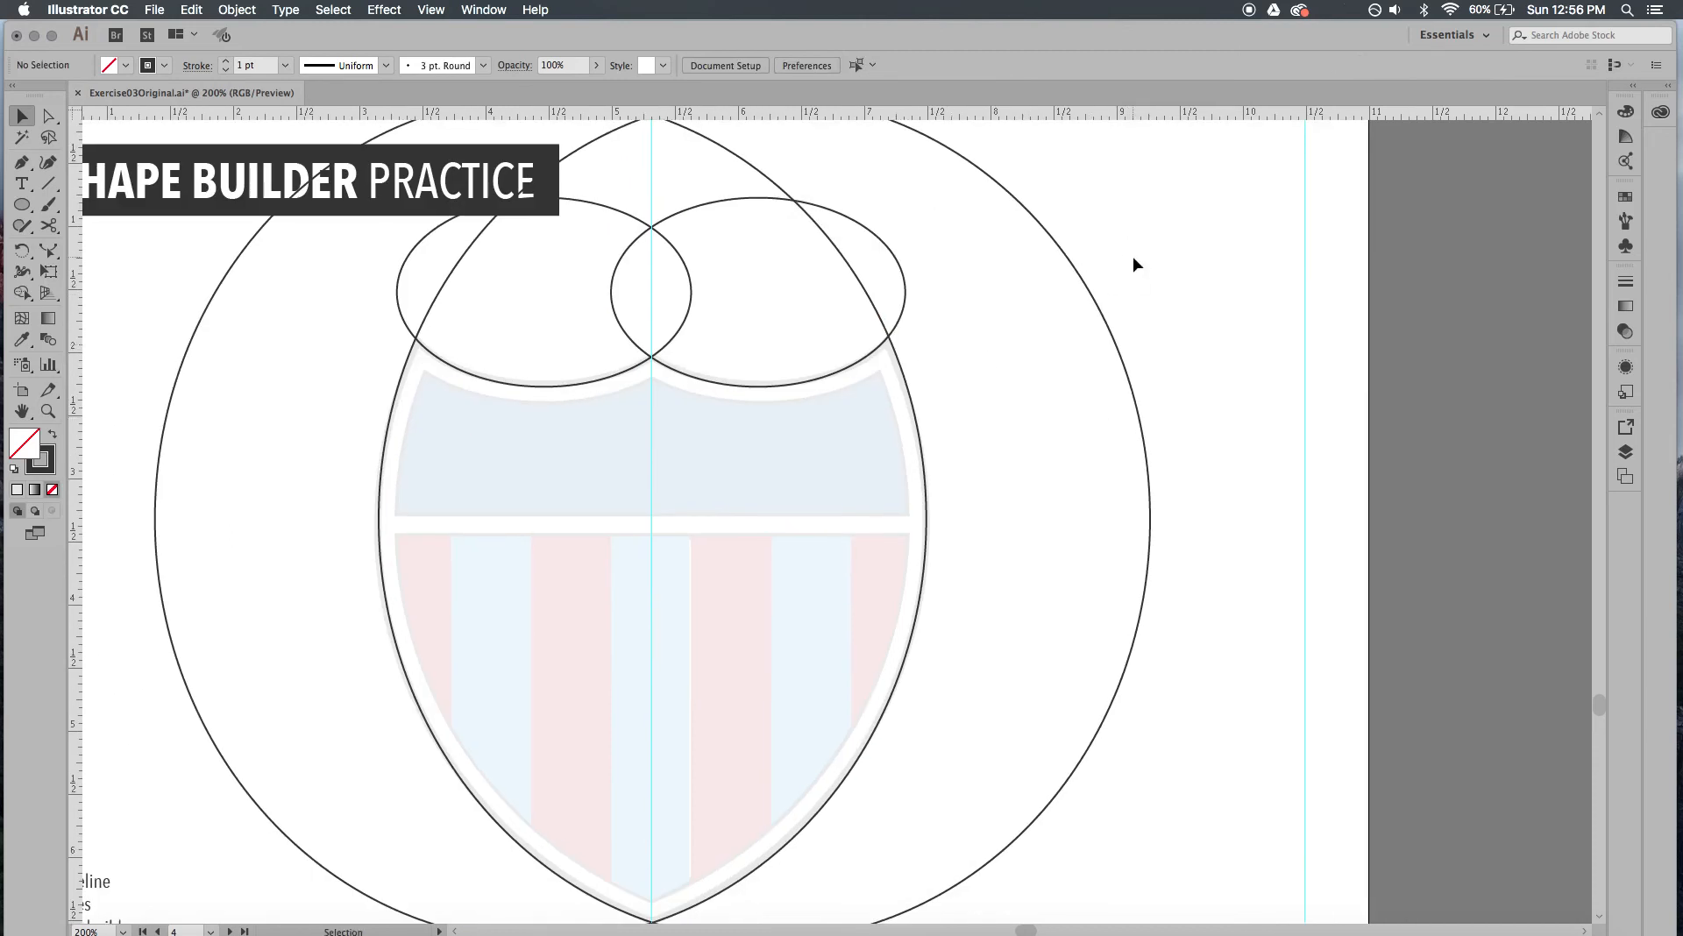
drag(1133, 258, 263, 889)
key(shift+m)
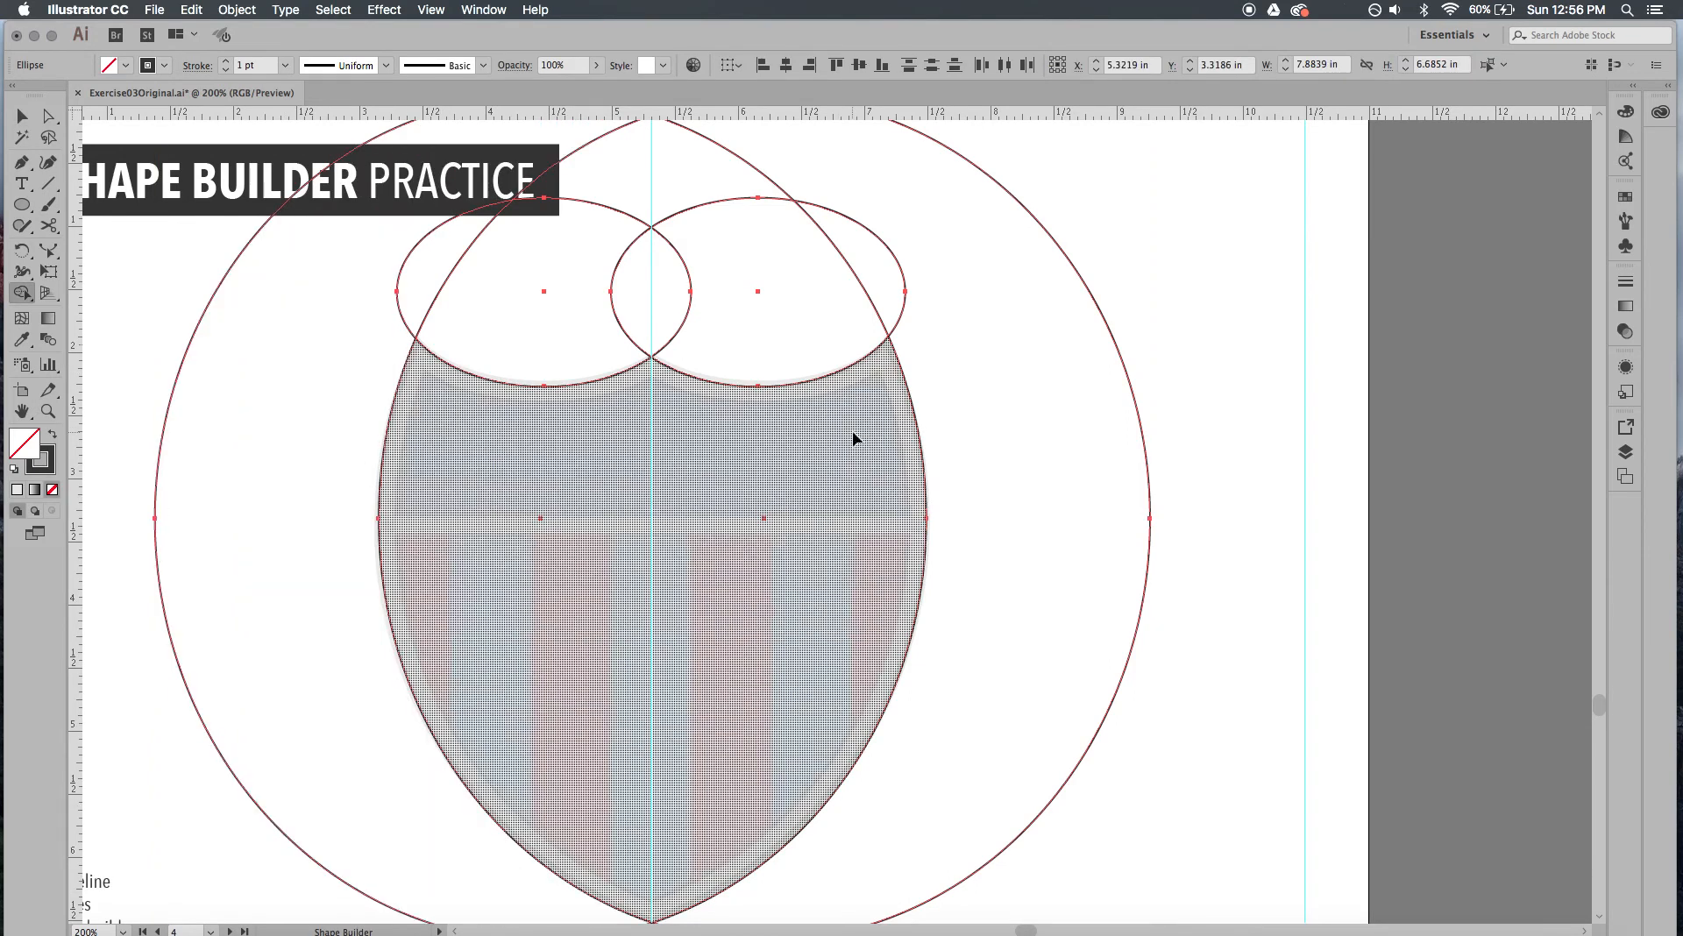
key(super+minus)
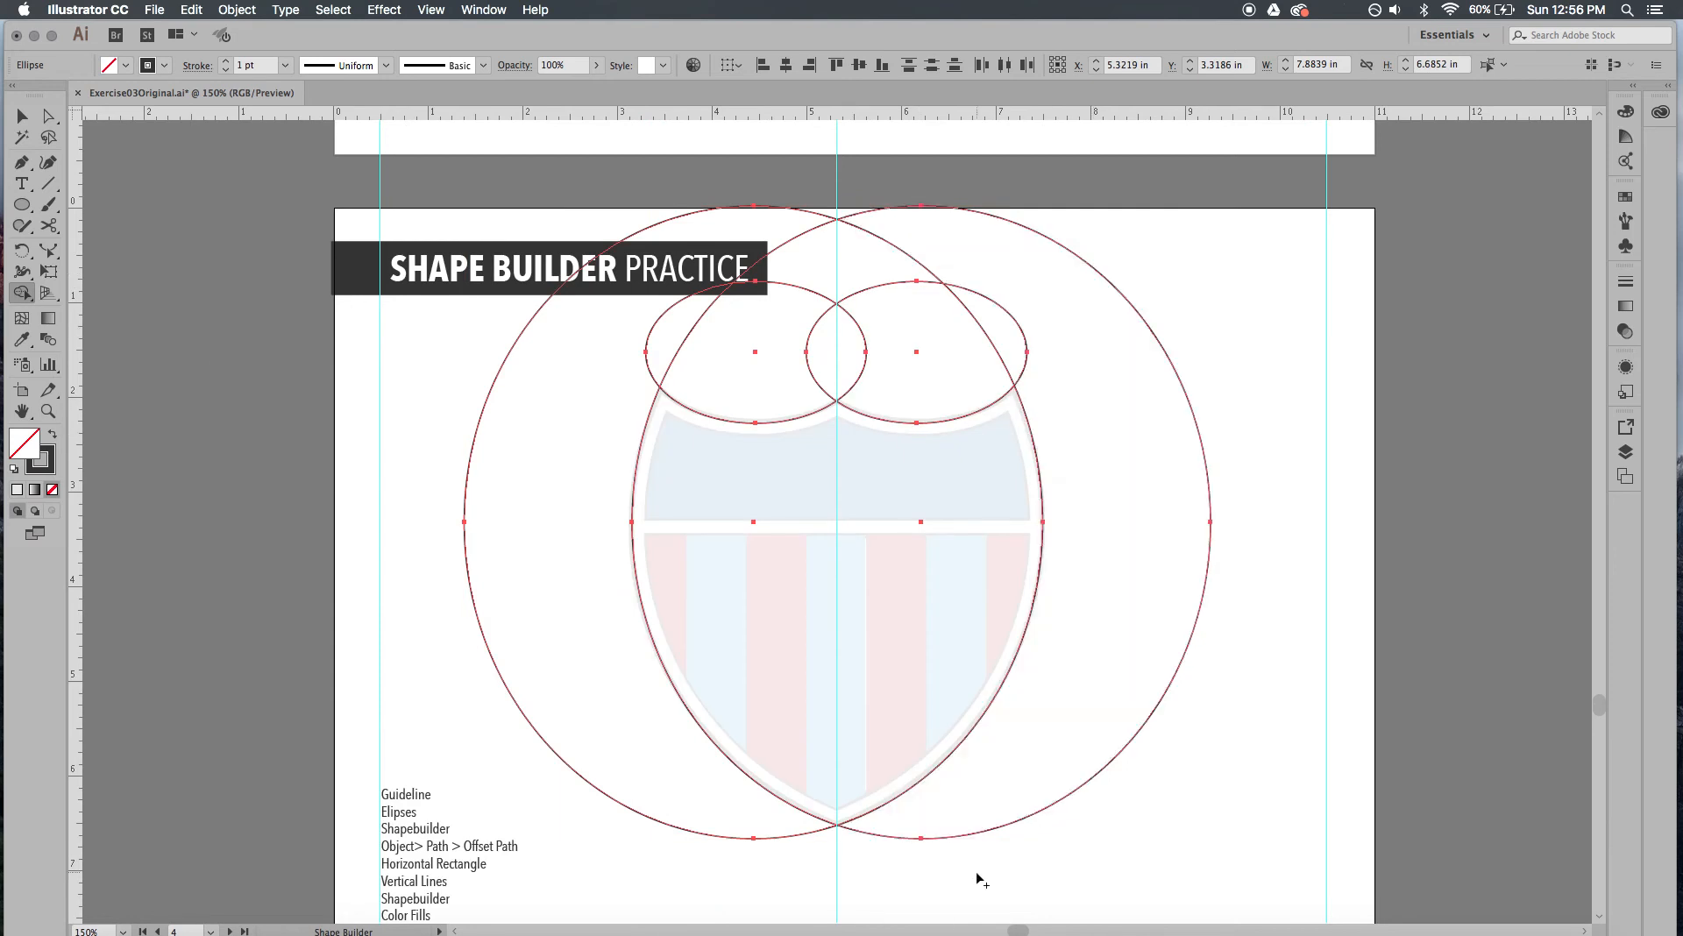
mouse_move(976, 878)
mouse_down()
mouse_move(1062, 682)
mouse_move(1094, 452)
mouse_move(1074, 375)
mouse_move(988, 343)
mouse_move(665, 338)
mouse_move(596, 421)
mouse_move(565, 546)
mouse_move(586, 640)
mouse_move(791, 863)
mouse_move(909, 890)
mouse_move(977, 880)
mouse_up()
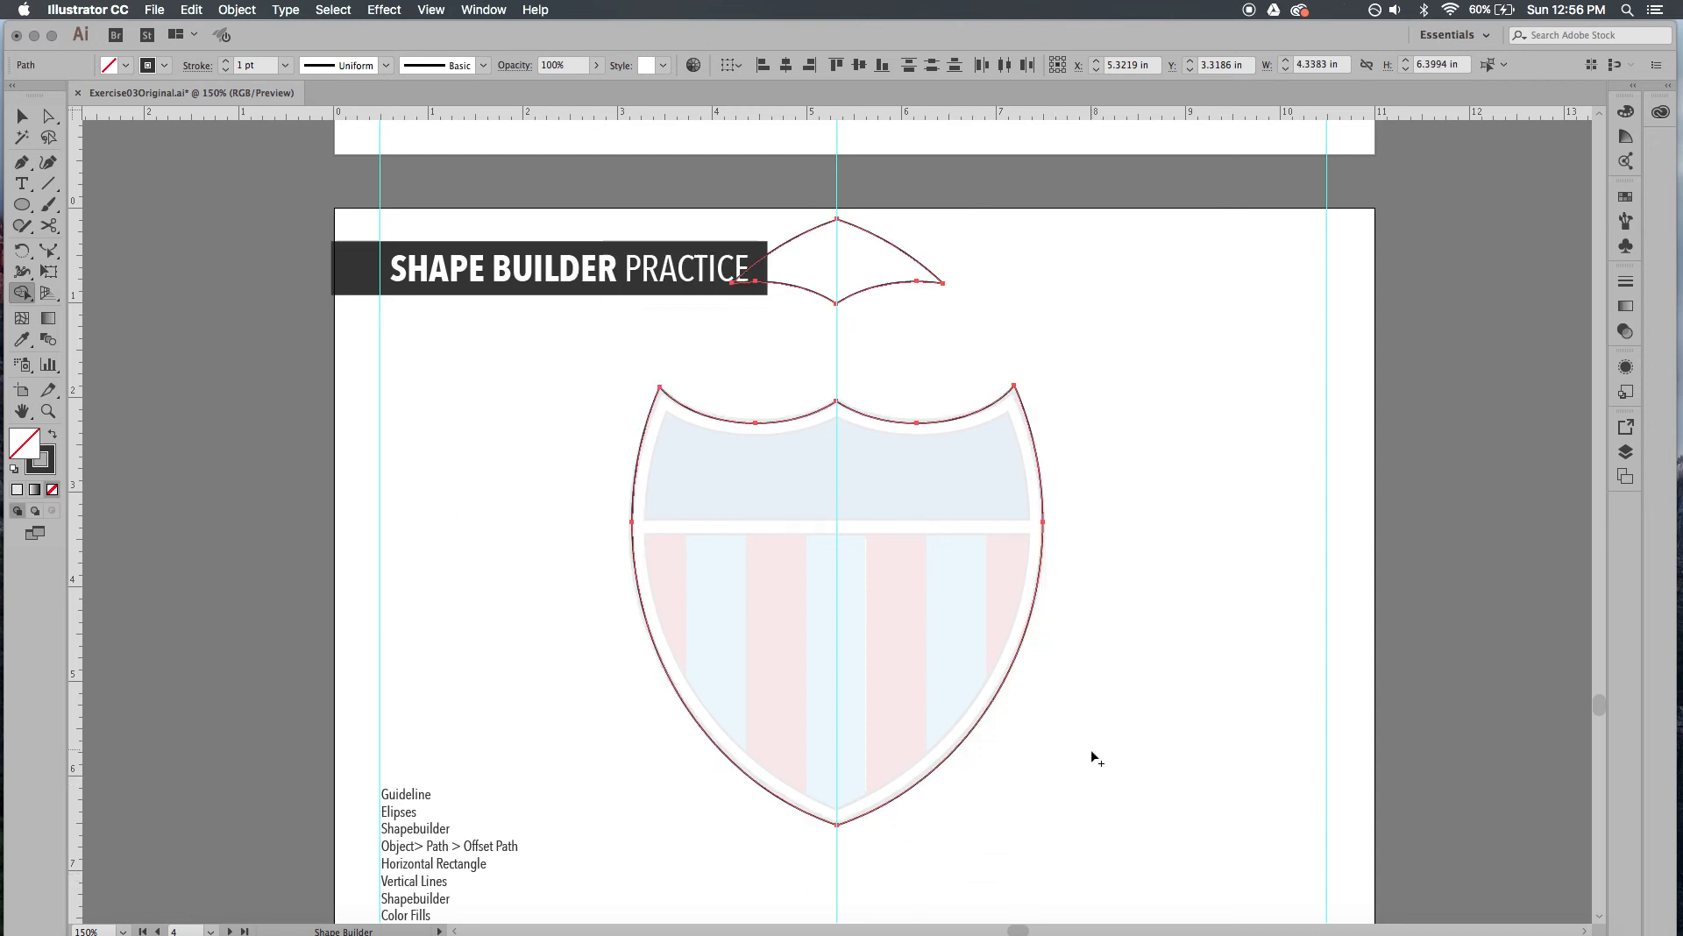
key(space)
drag(1115, 495, 1101, 519)
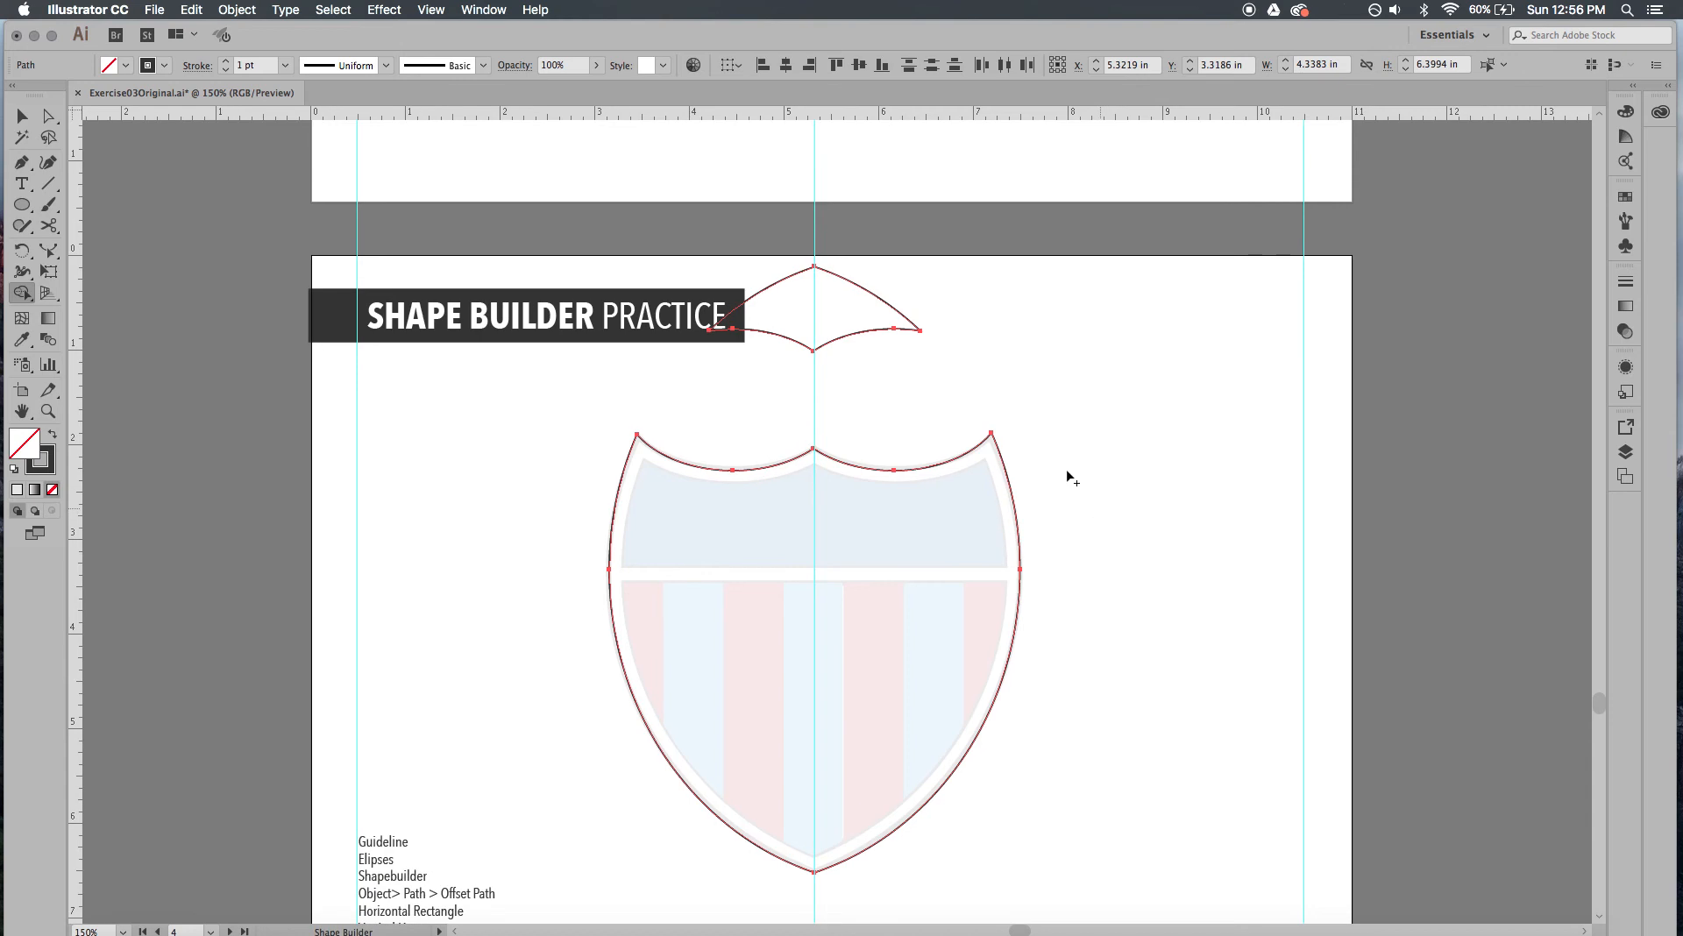
alt+click(857, 275)
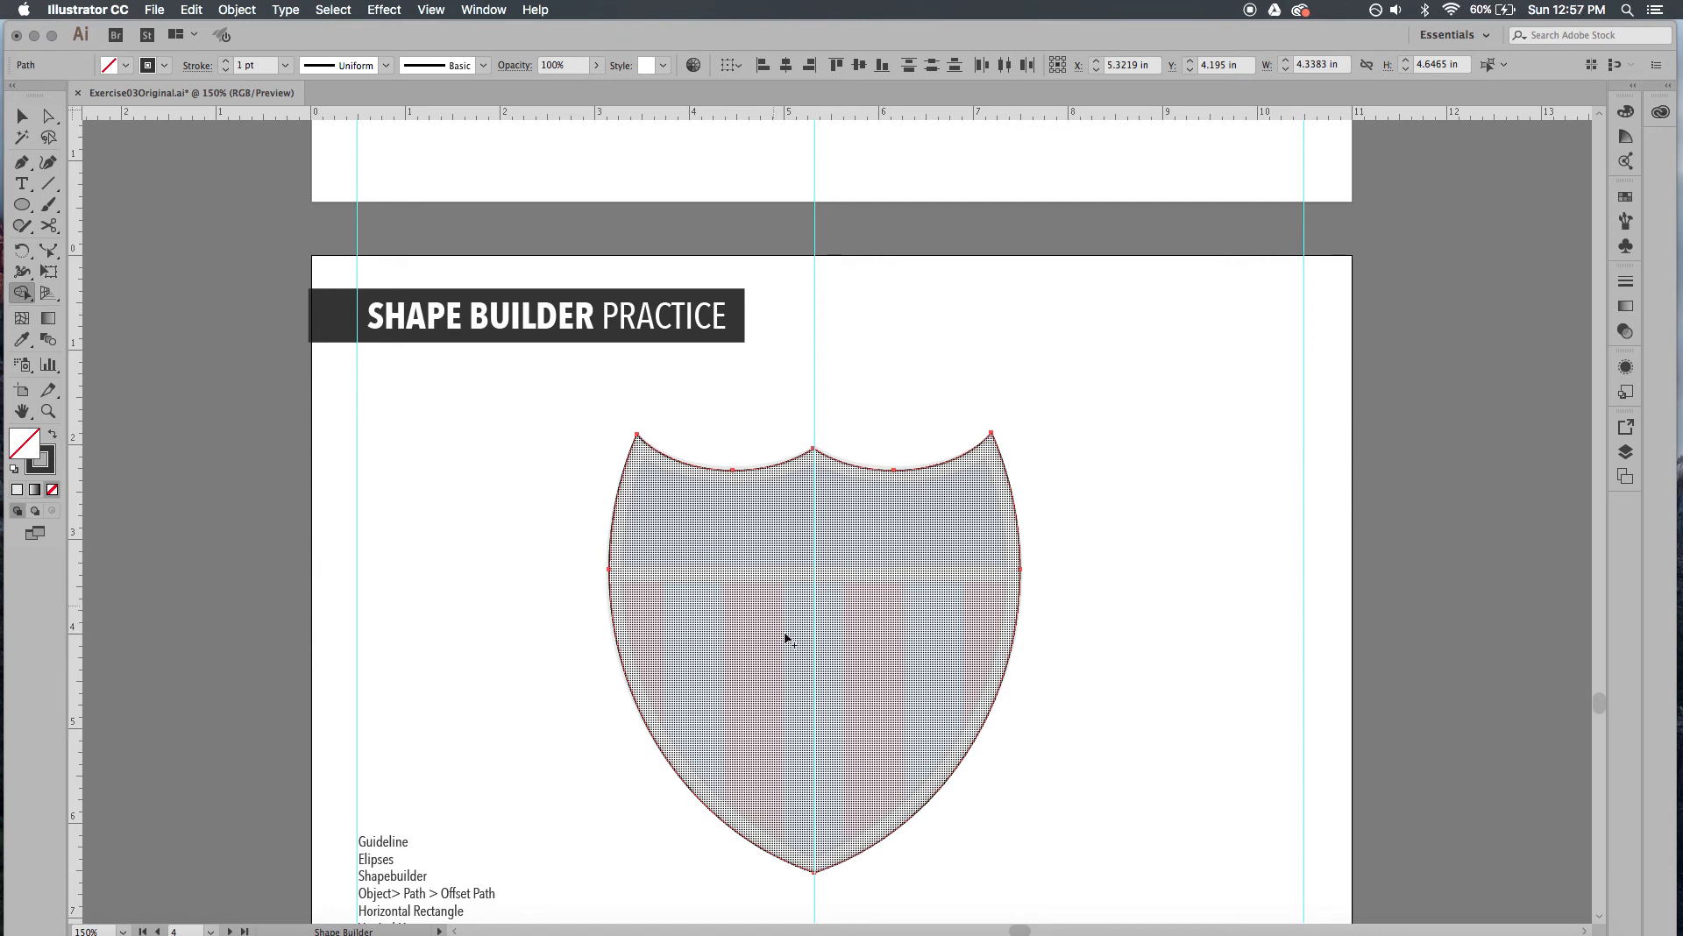
click(751, 615)
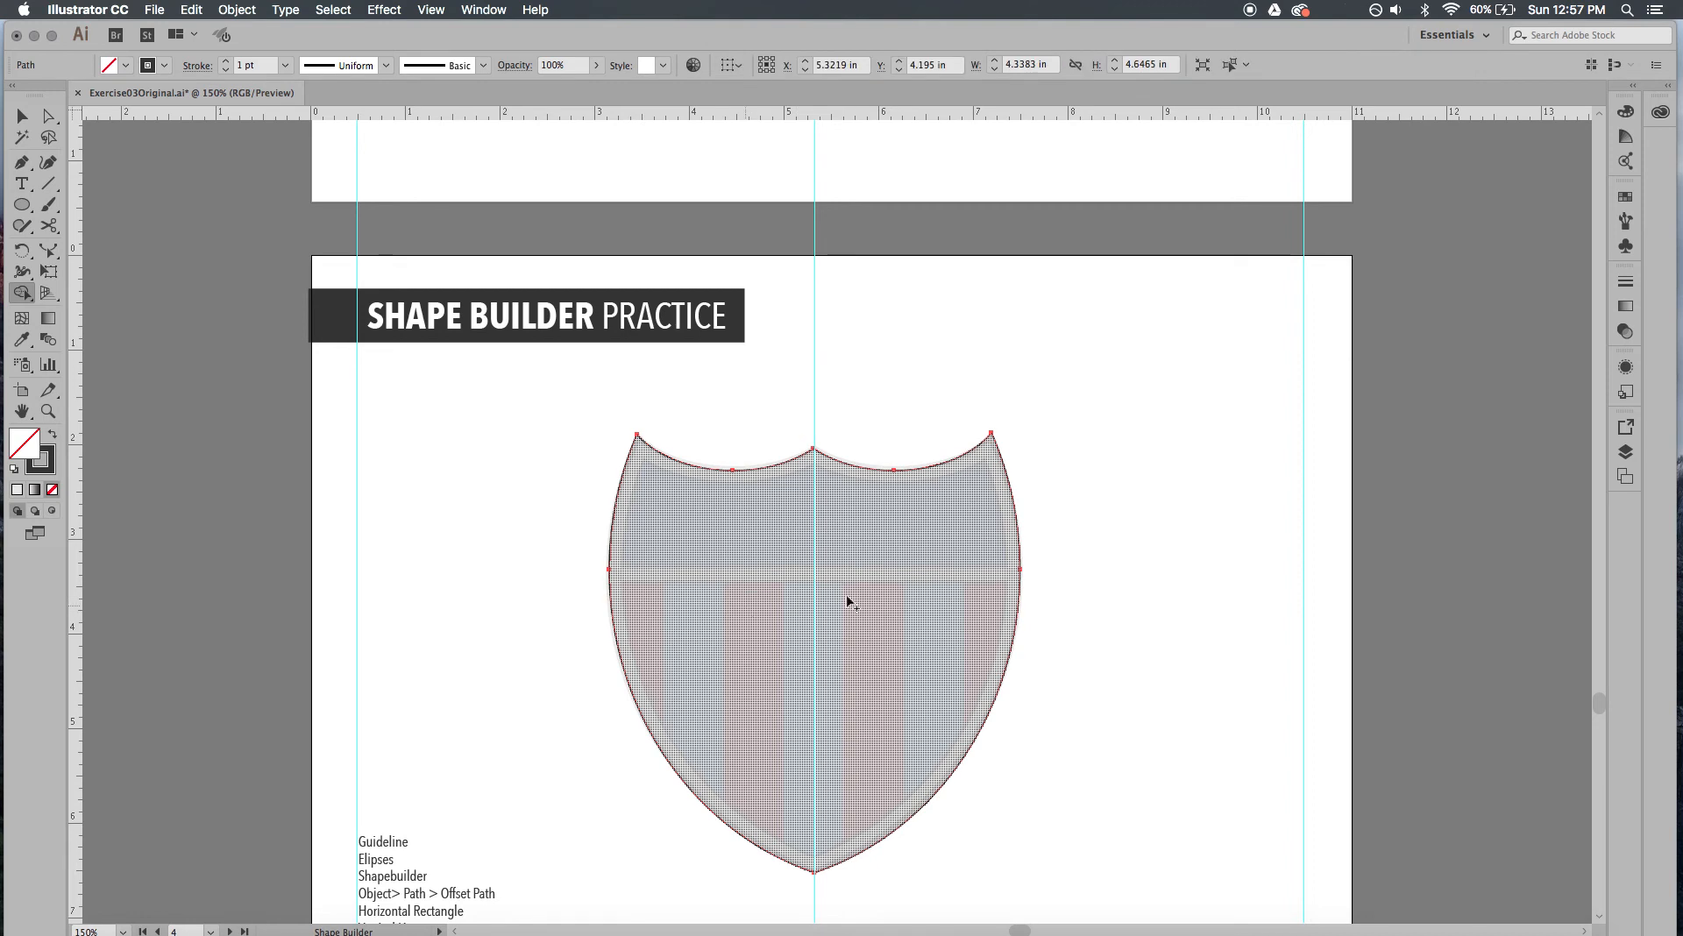
Set the shield outline's stroke to 3 pt and deselect it
key(v)
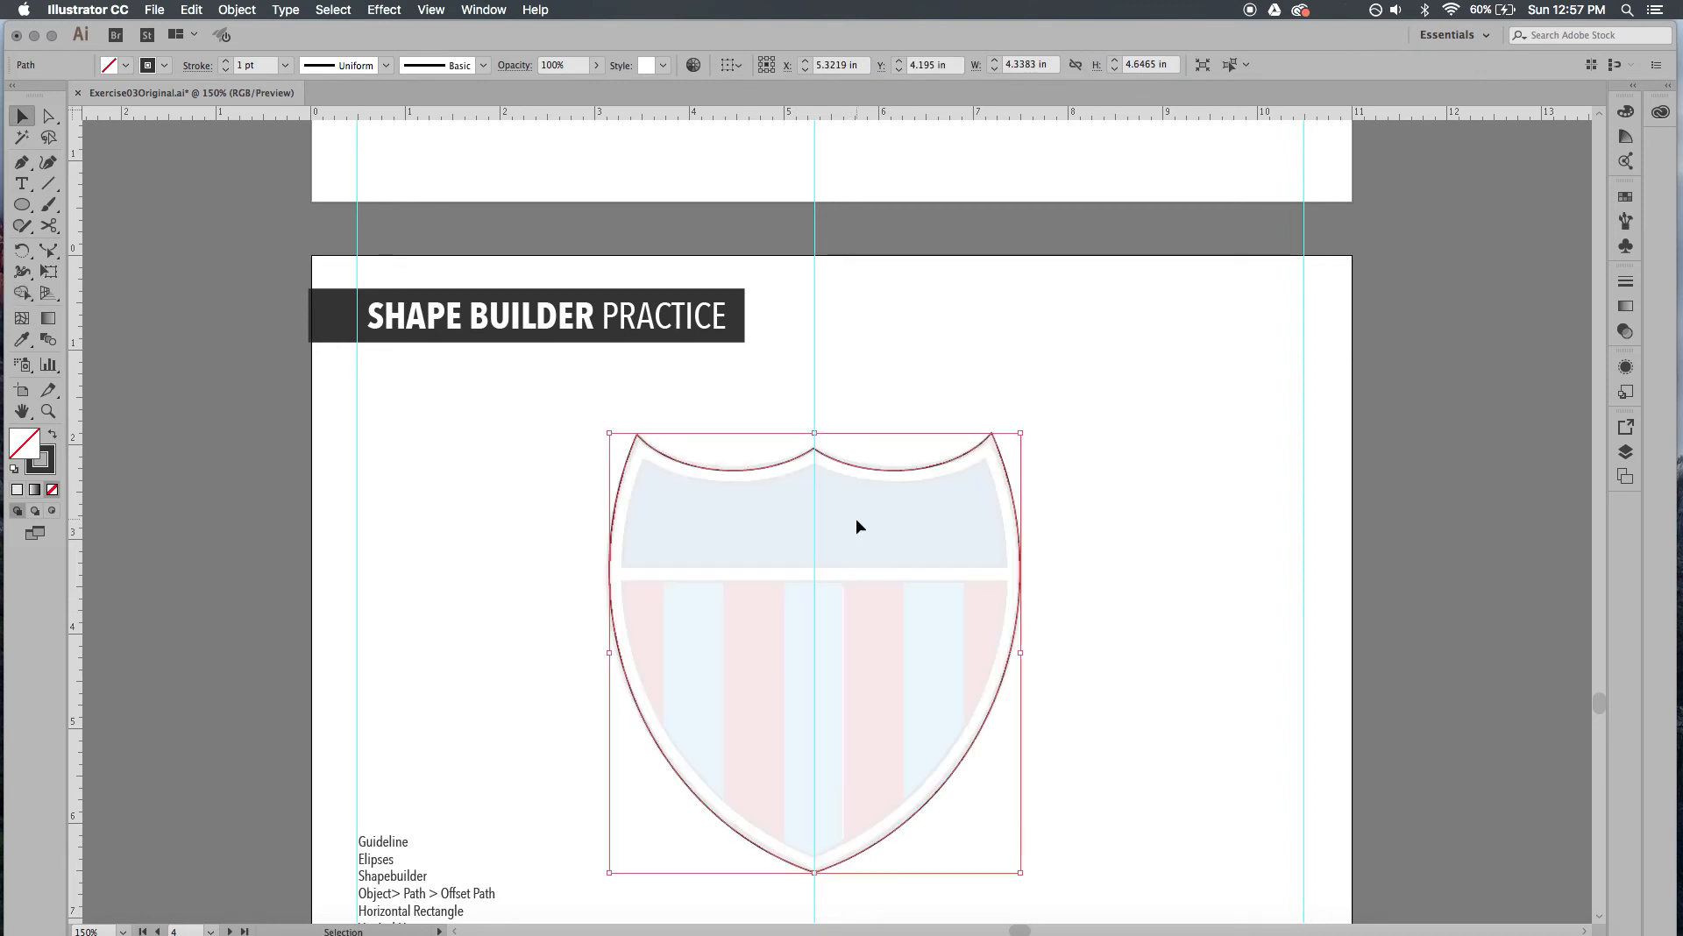
click(225, 61)
click(226, 61)
click(857, 314)
Create an inner copy of the shield outline with Offset Path at -0.1389 in and miter joins, previewing the result
key(space)
drag(902, 357, 857, 326)
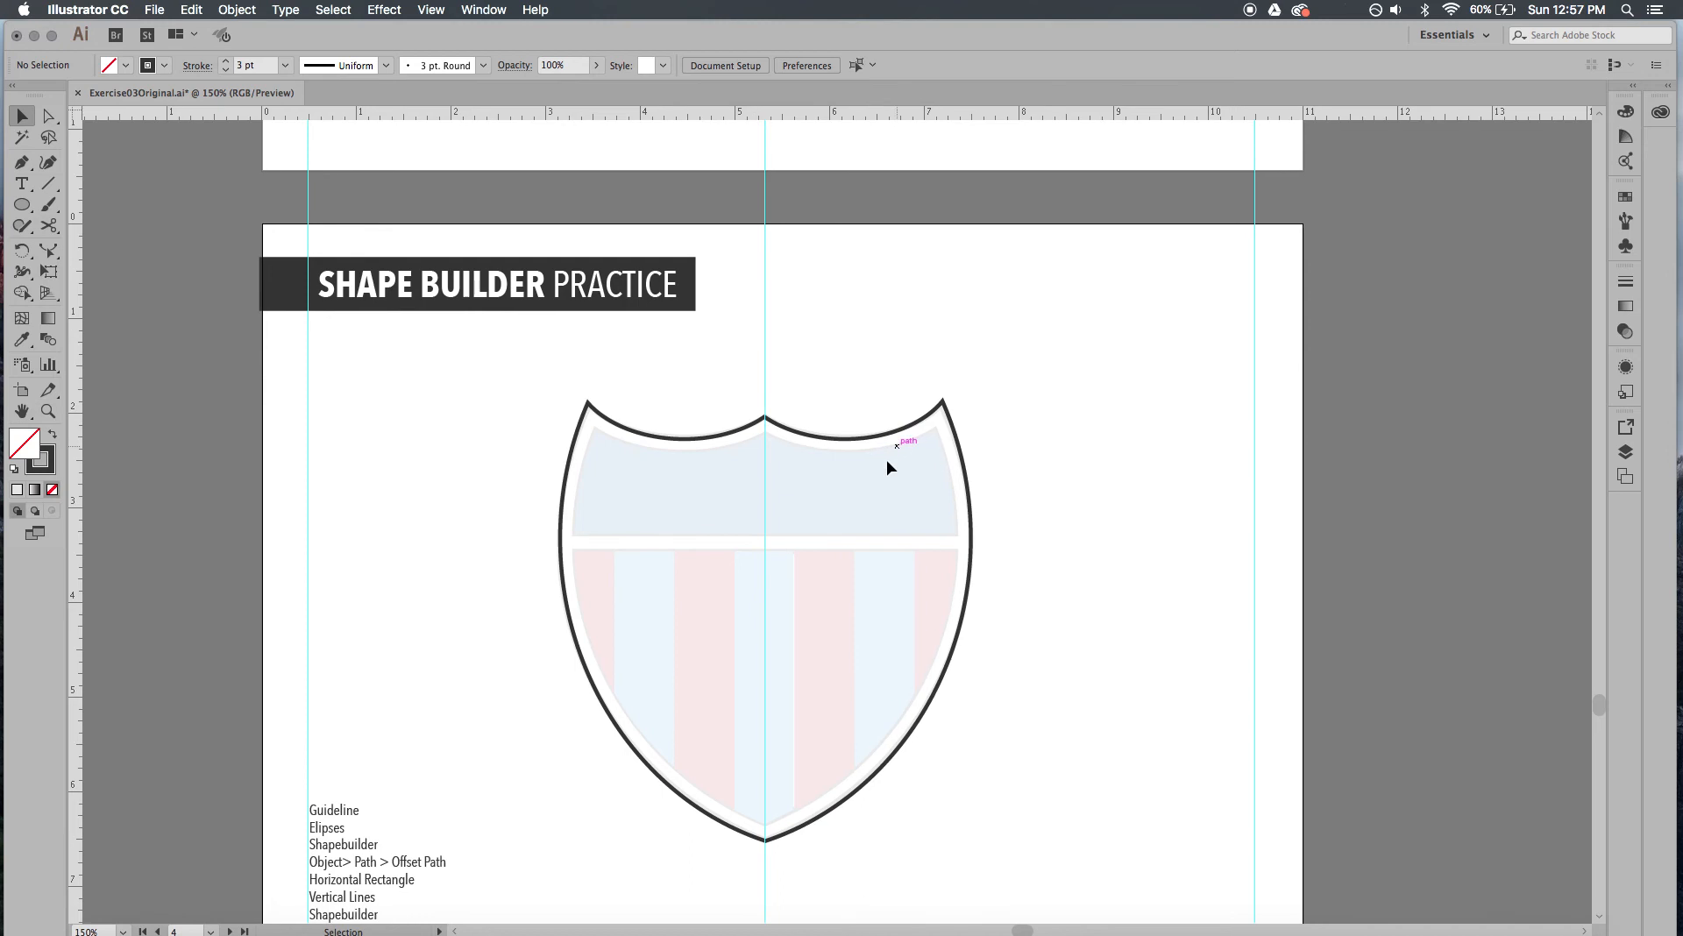
click(807, 437)
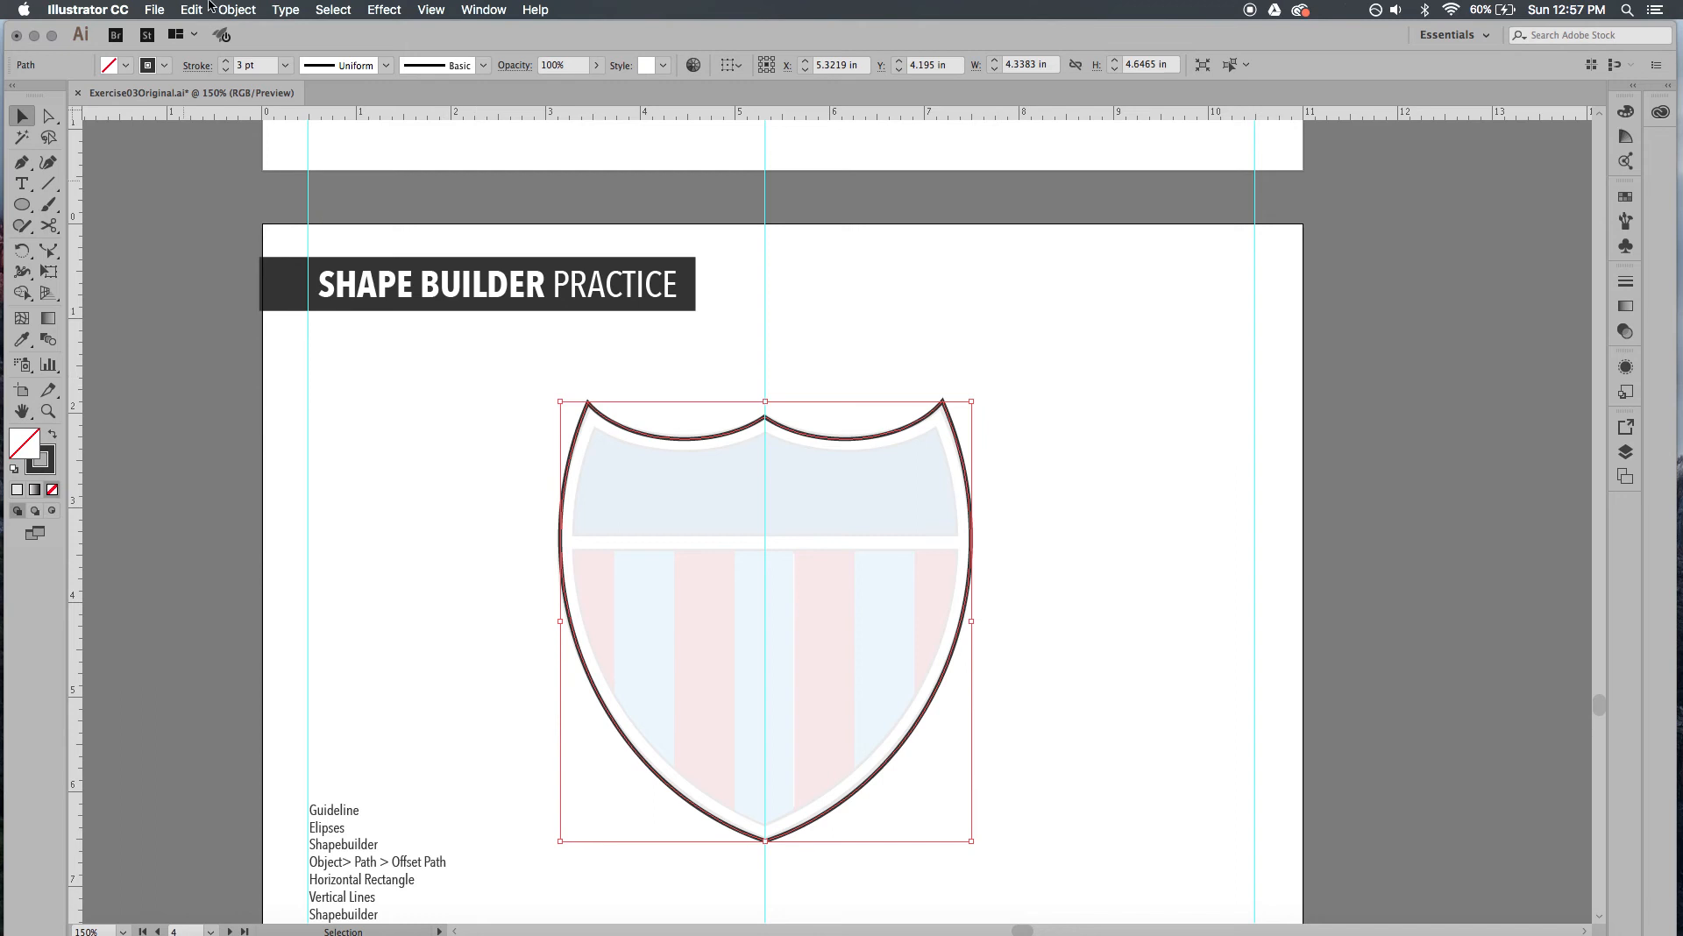
click(248, 11)
mouse_move(351, 368)
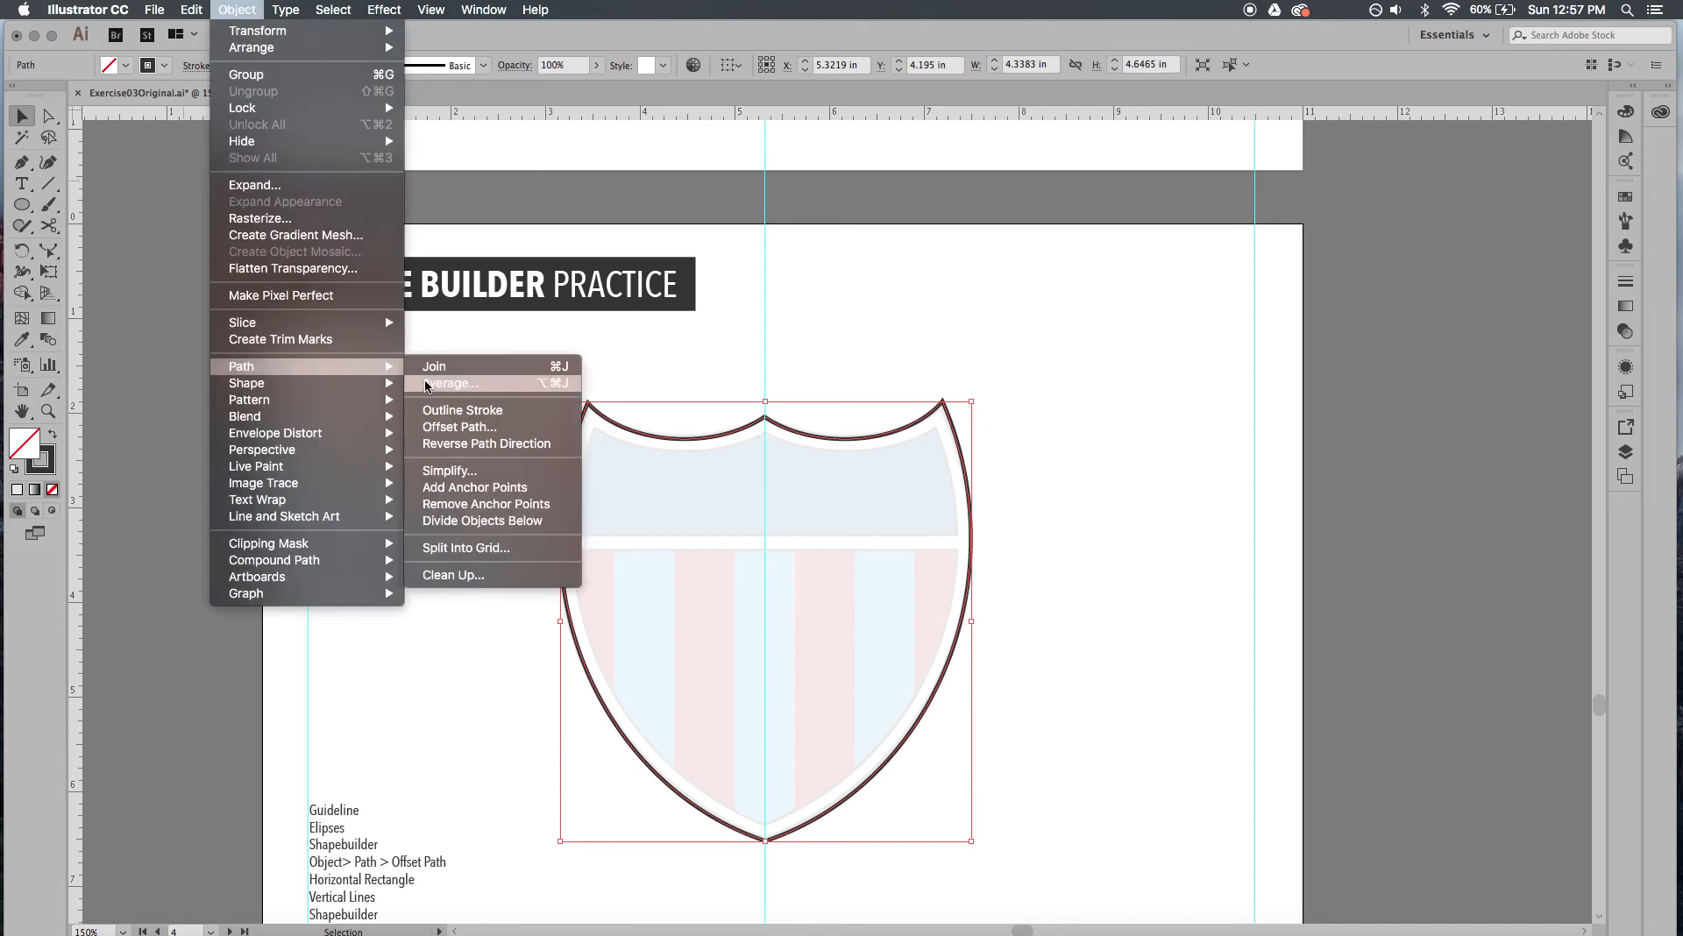
click(474, 428)
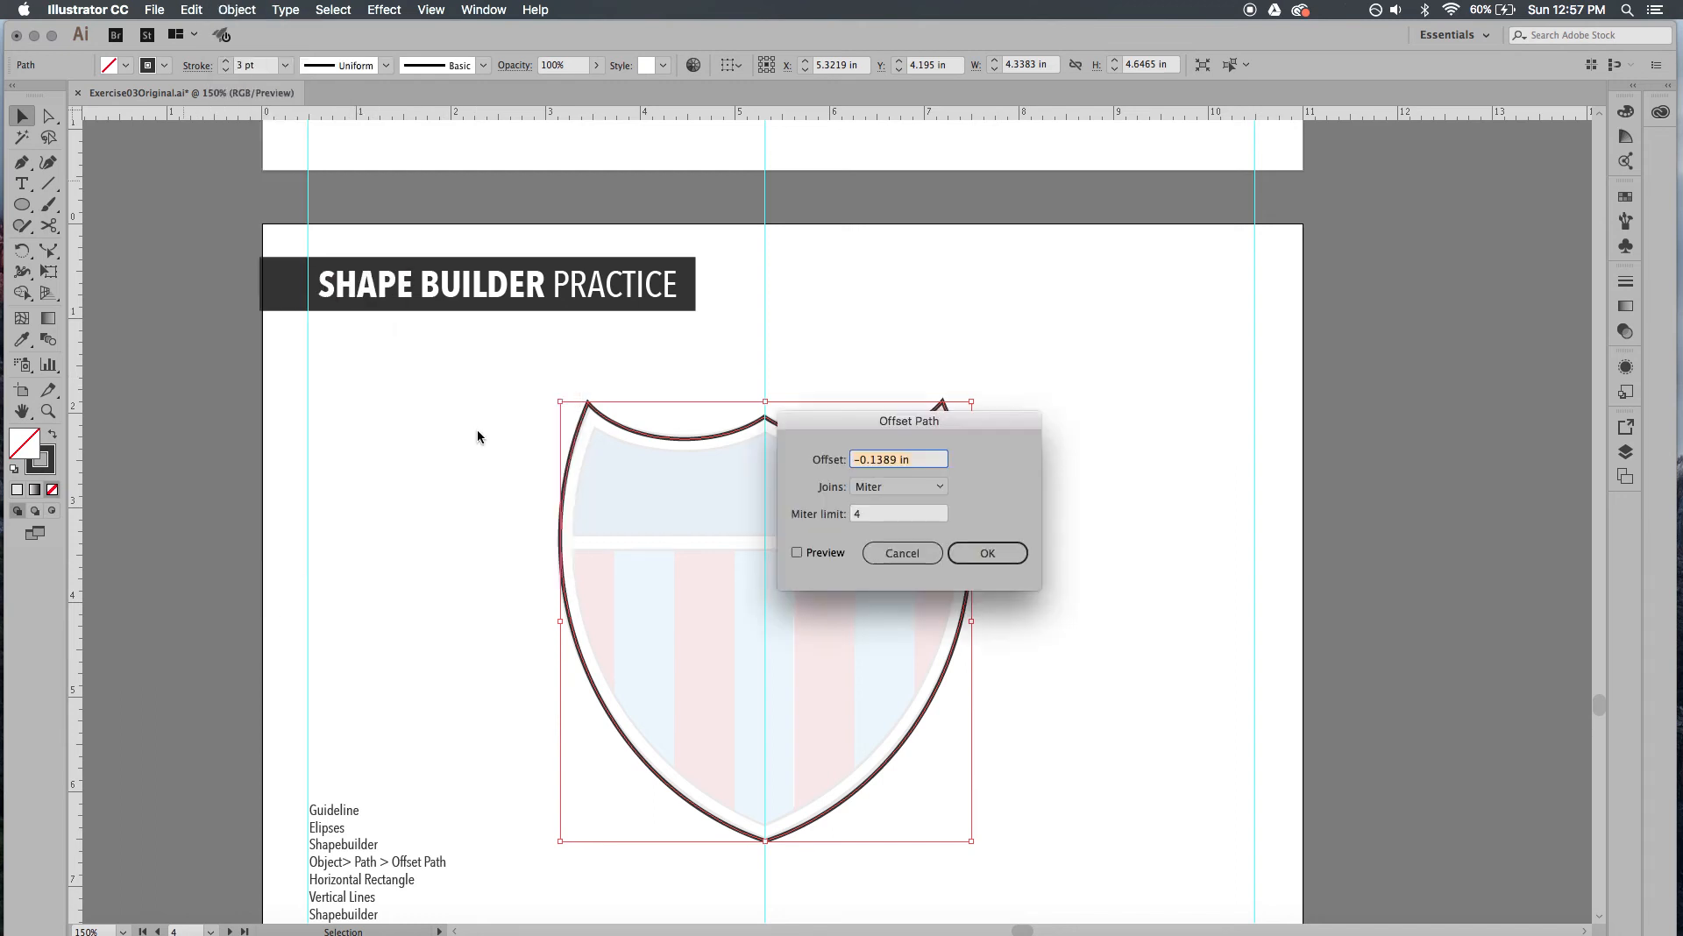
click(798, 553)
click(798, 553)
drag(855, 428, 1031, 450)
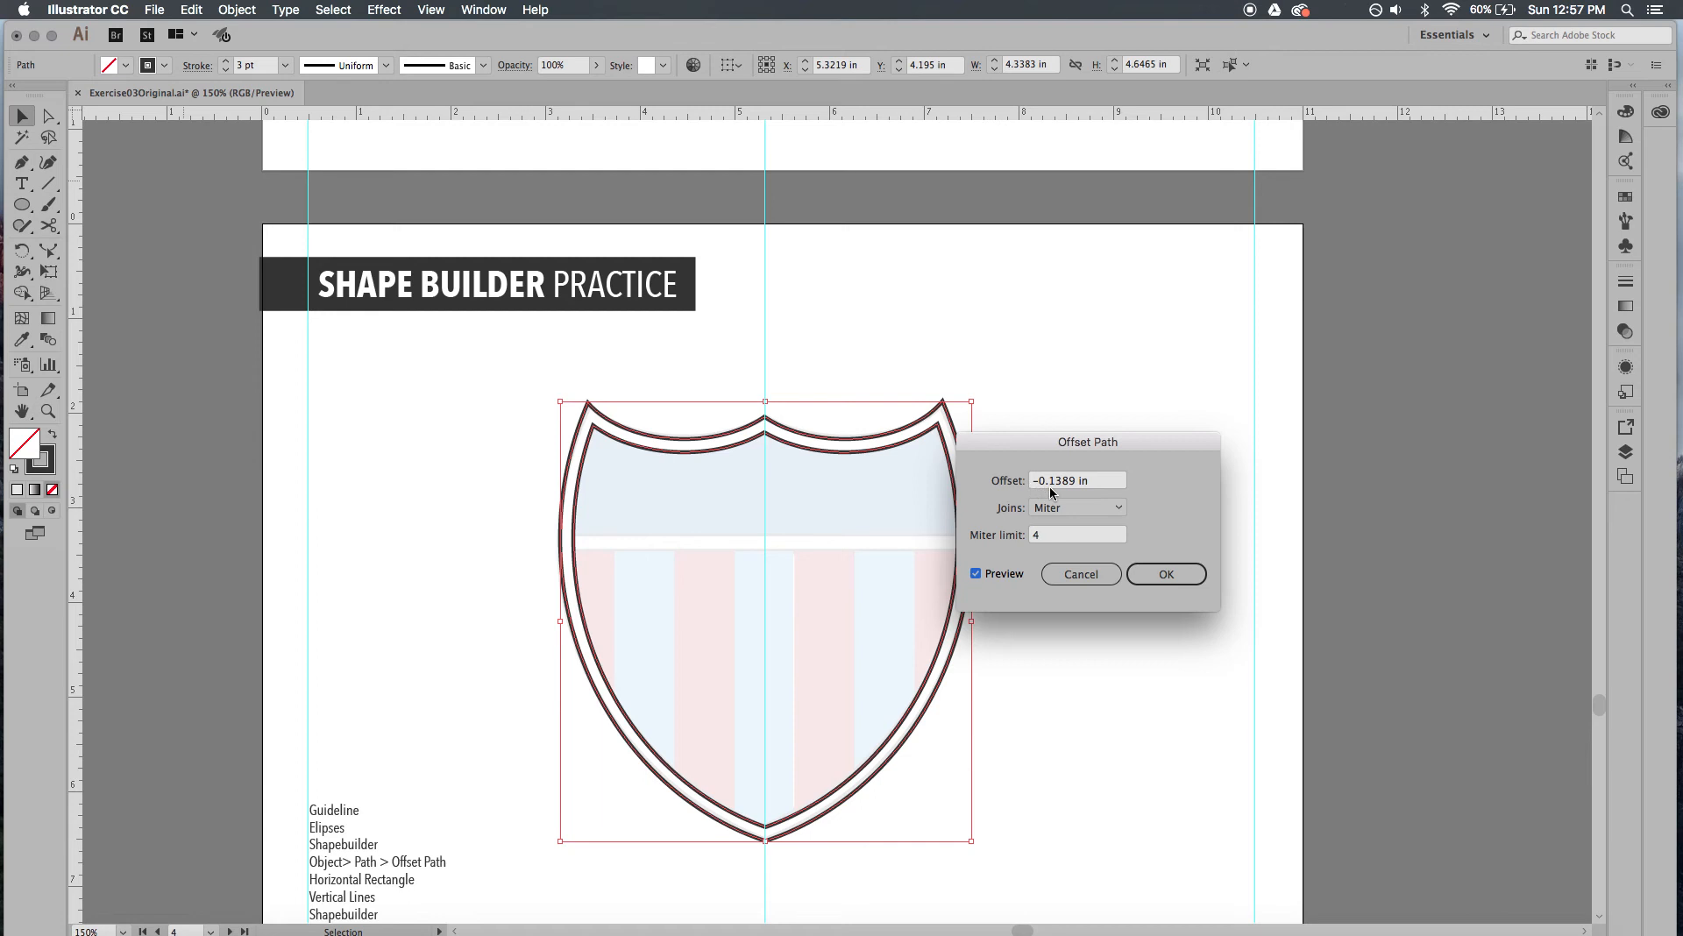
click(1142, 576)
click(1143, 575)
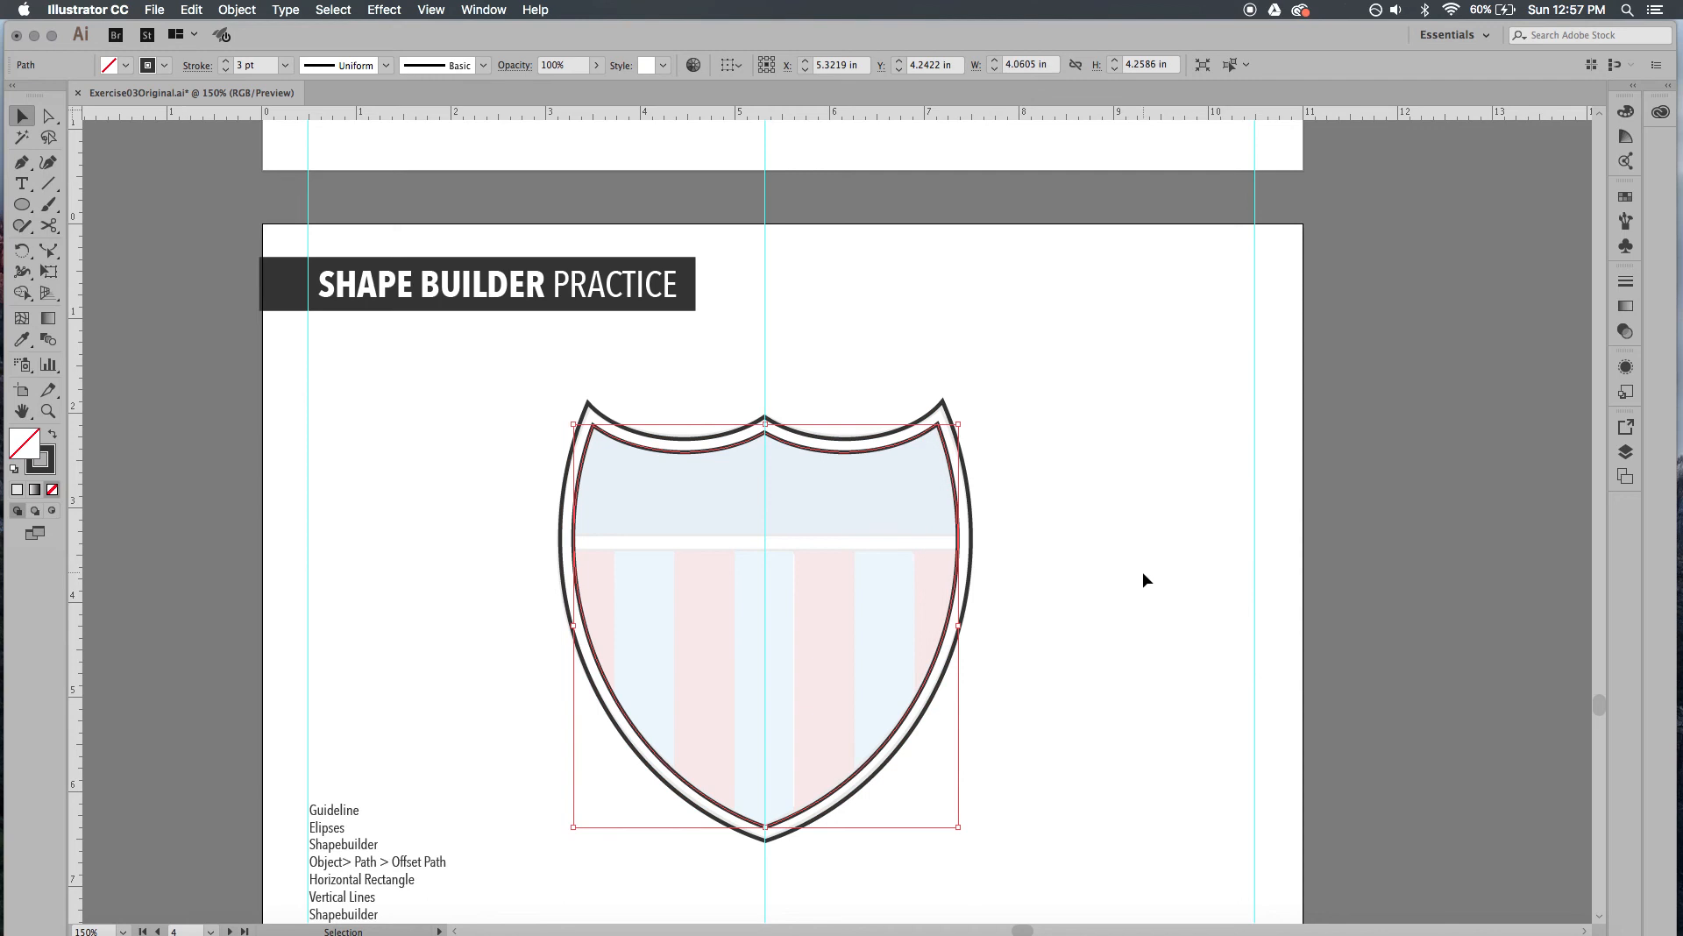
click(1083, 552)
Draw a horizontal rectangle about 4.66 by 0.16 in across the shield over the template's white band
key(space)
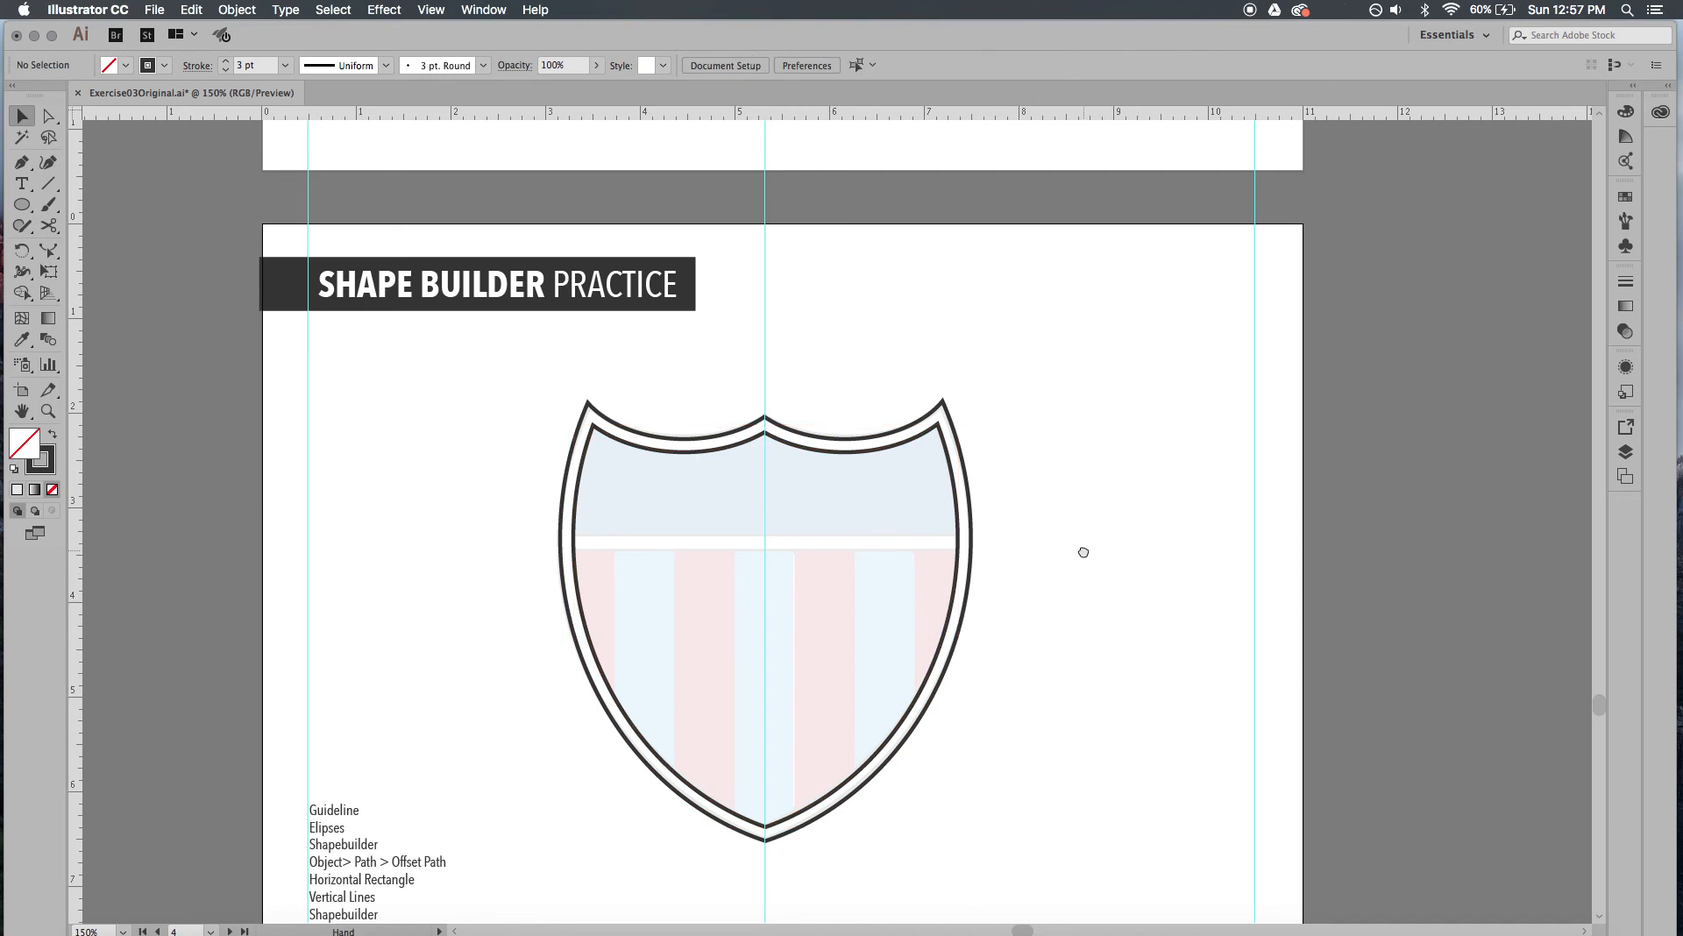
drag(1084, 552, 1067, 522)
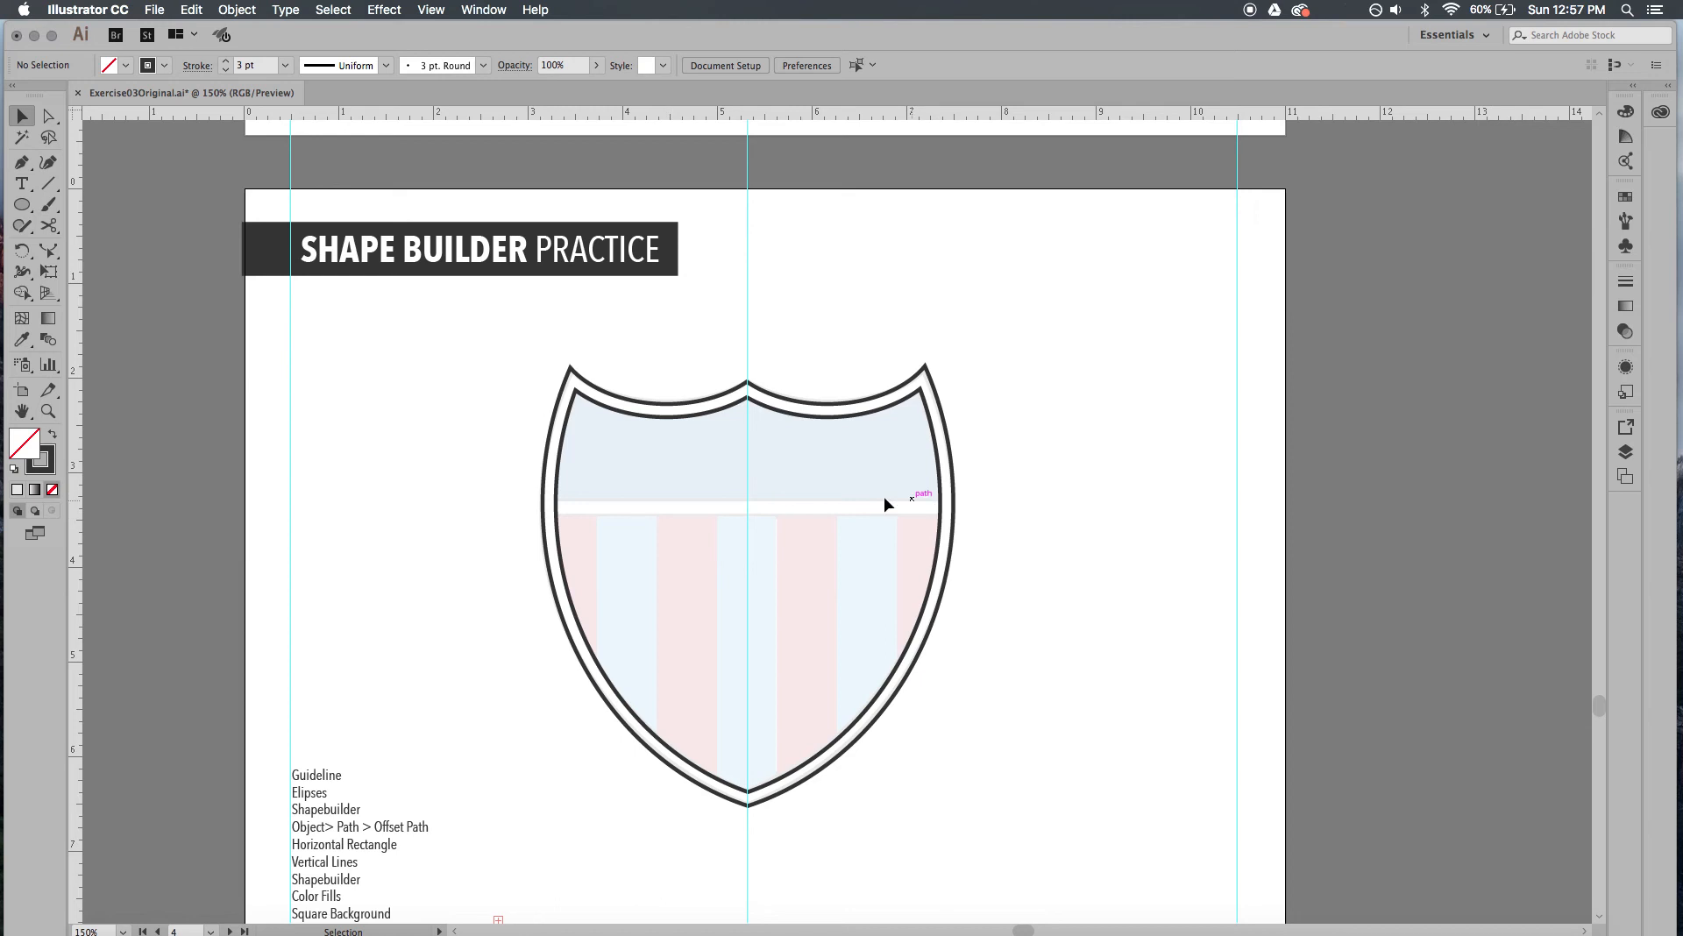
drag(11, 207, 60, 208)
drag(523, 503, 966, 514)
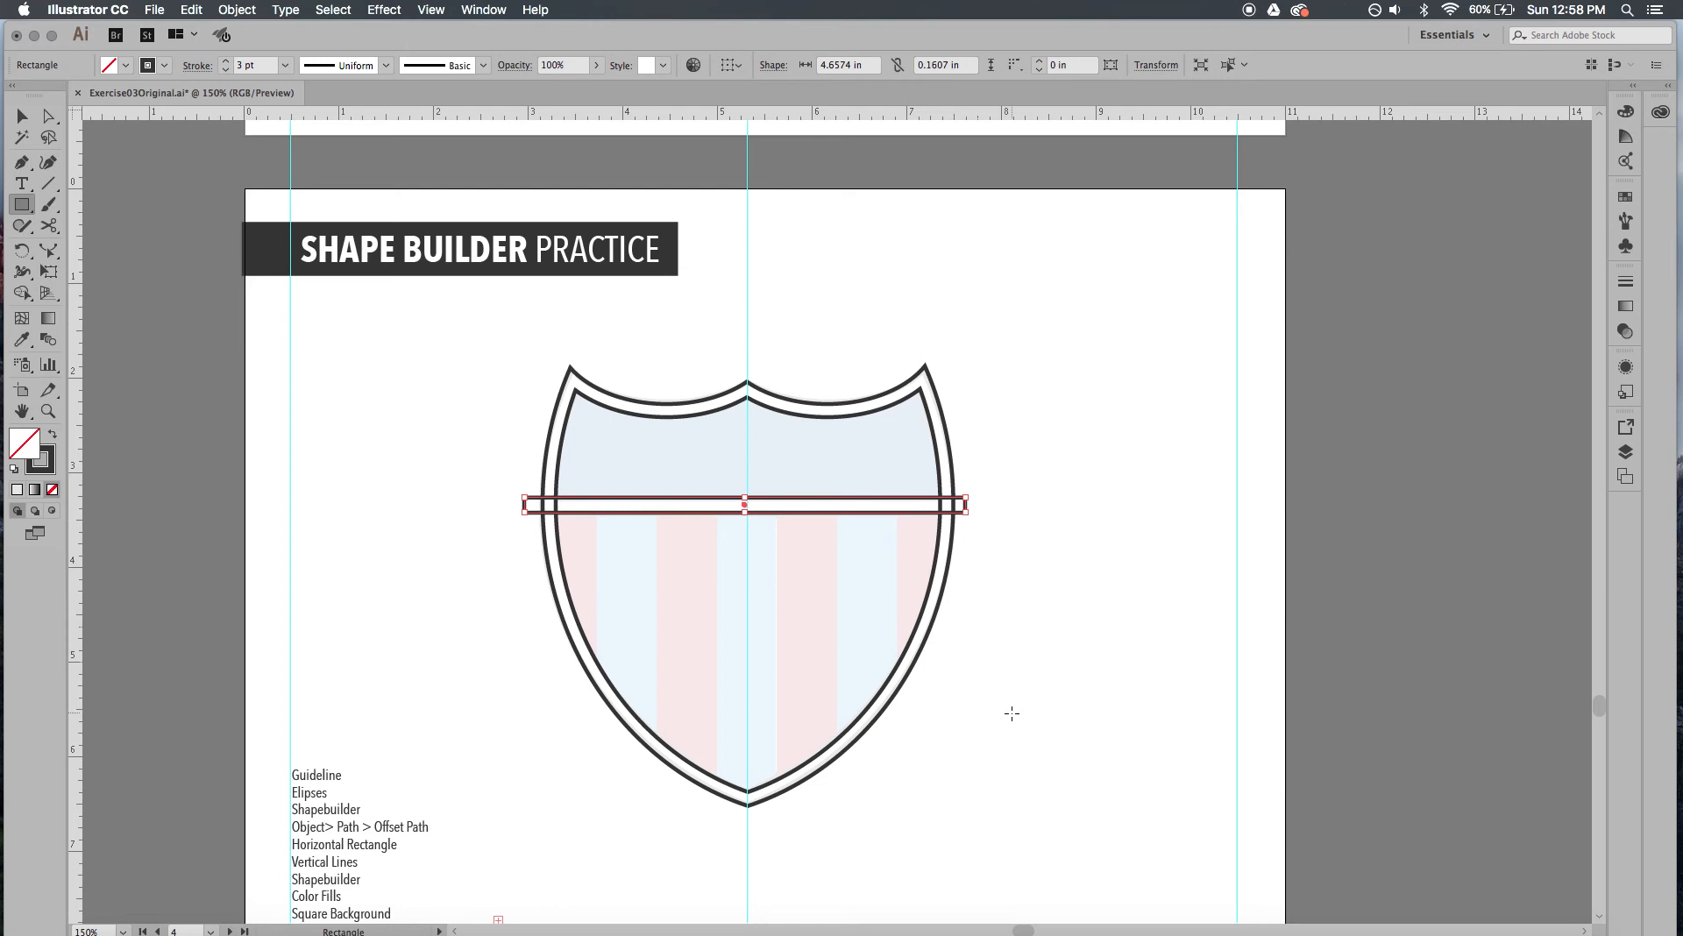
Select both shield outlines and the rectangle, and remove the rectangle's two ends outside the shield with Shape Builder
key(v)
drag(1027, 783, 535, 368)
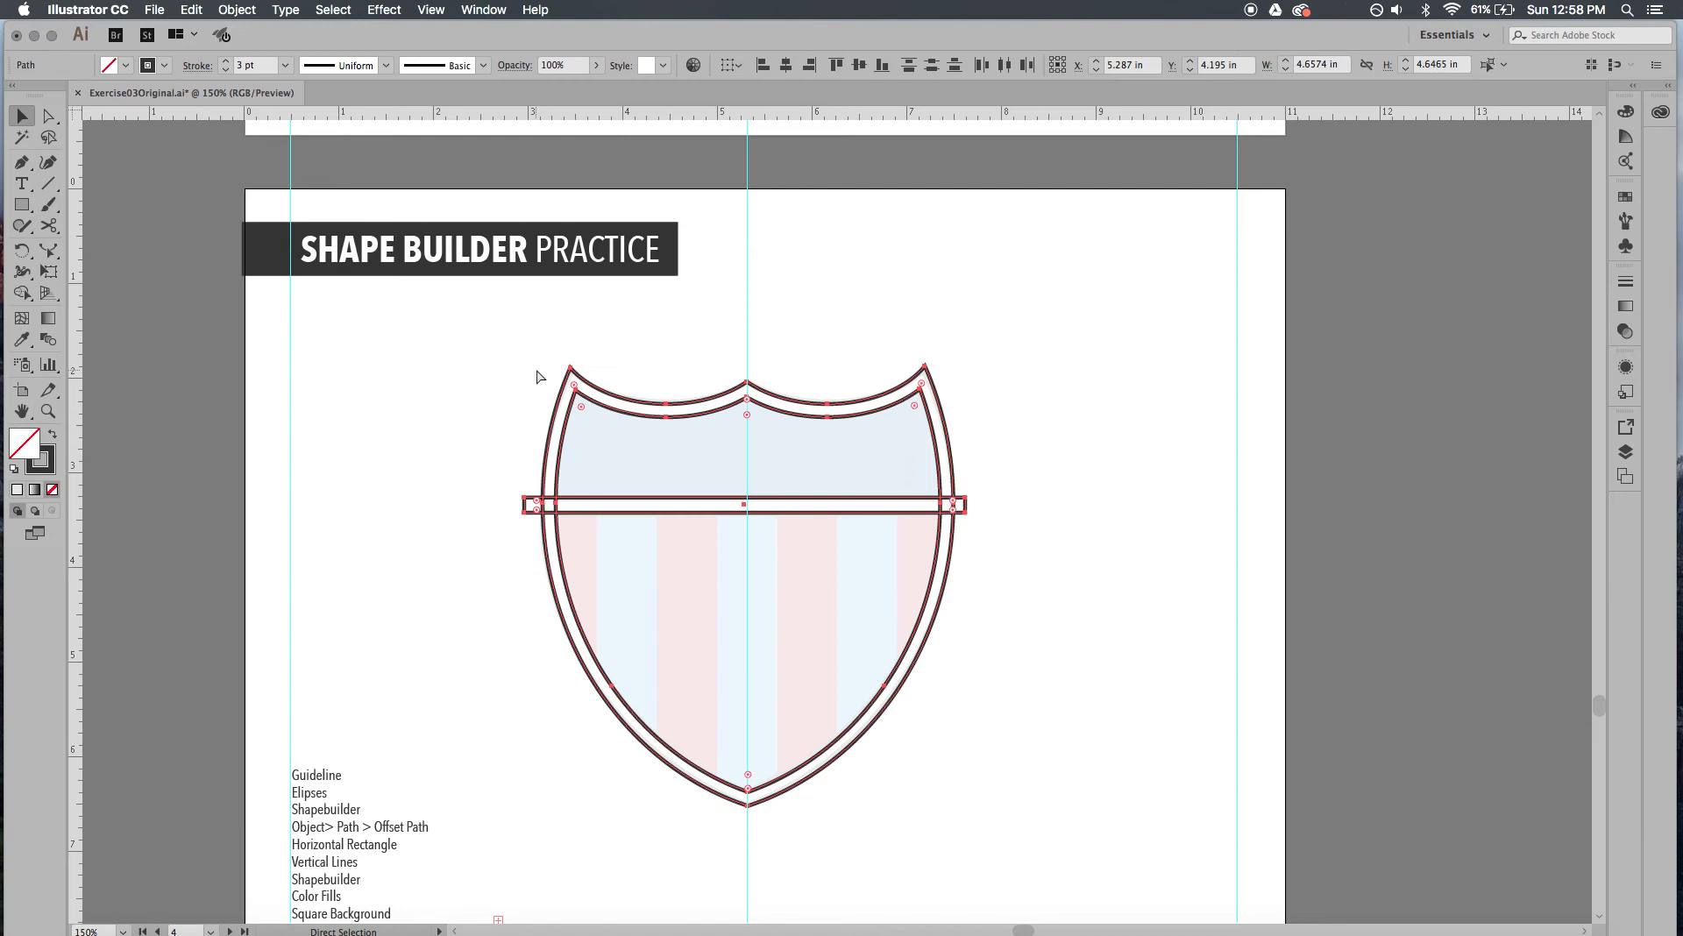
key(super+equal)
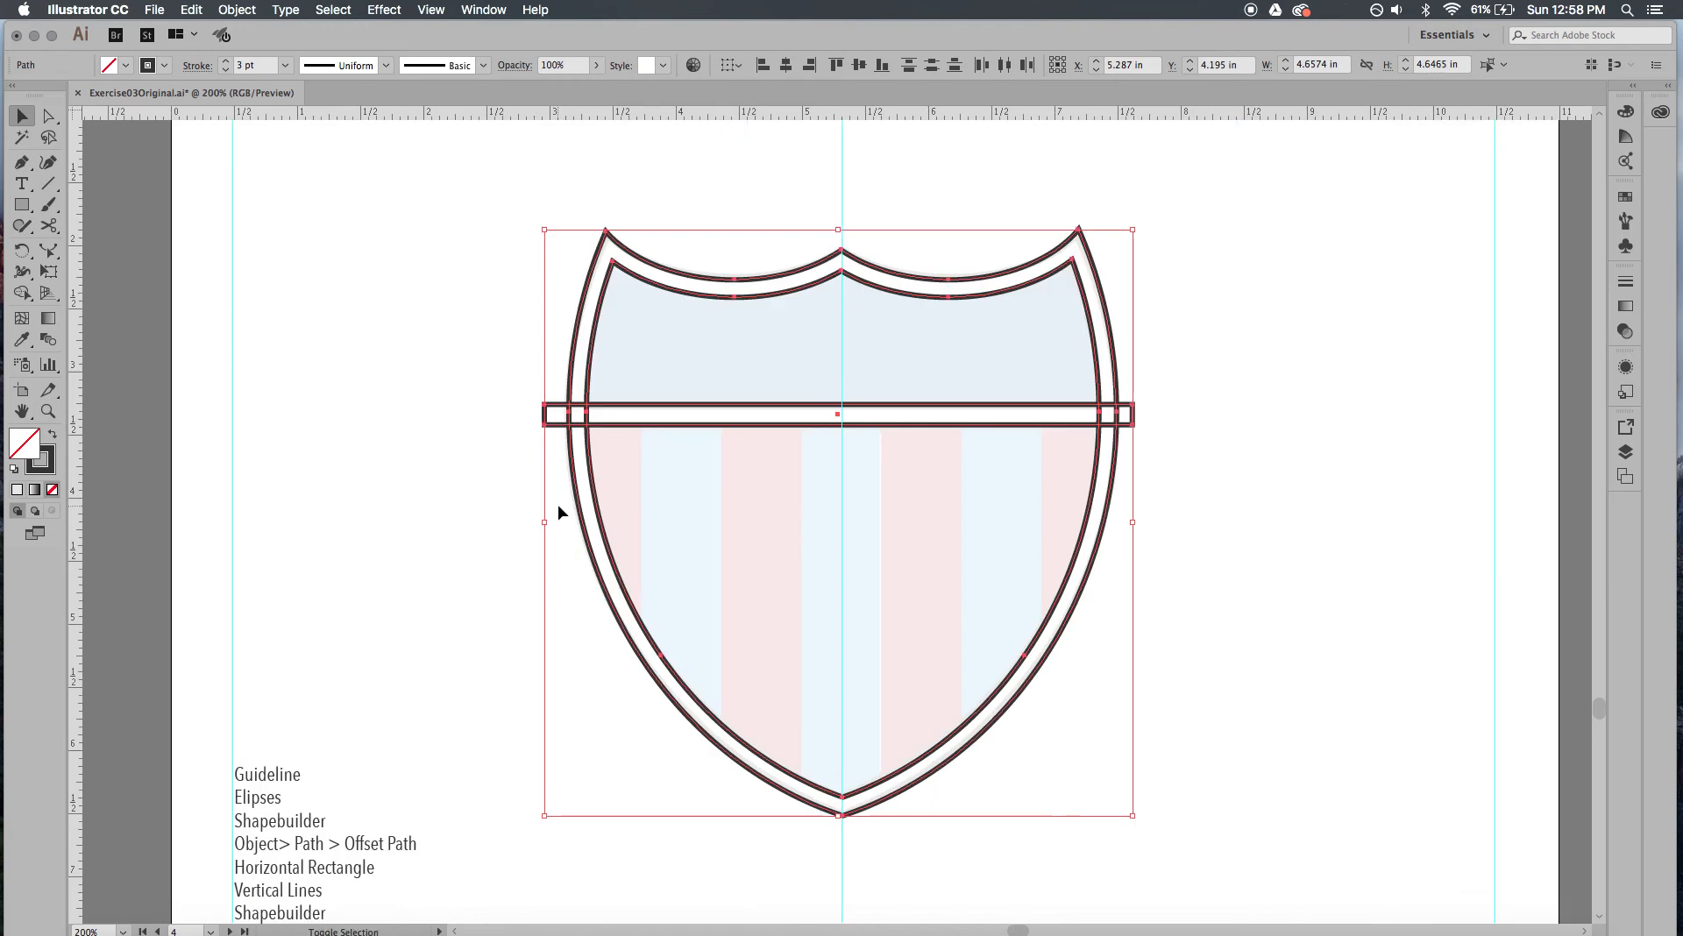
key(shift+m)
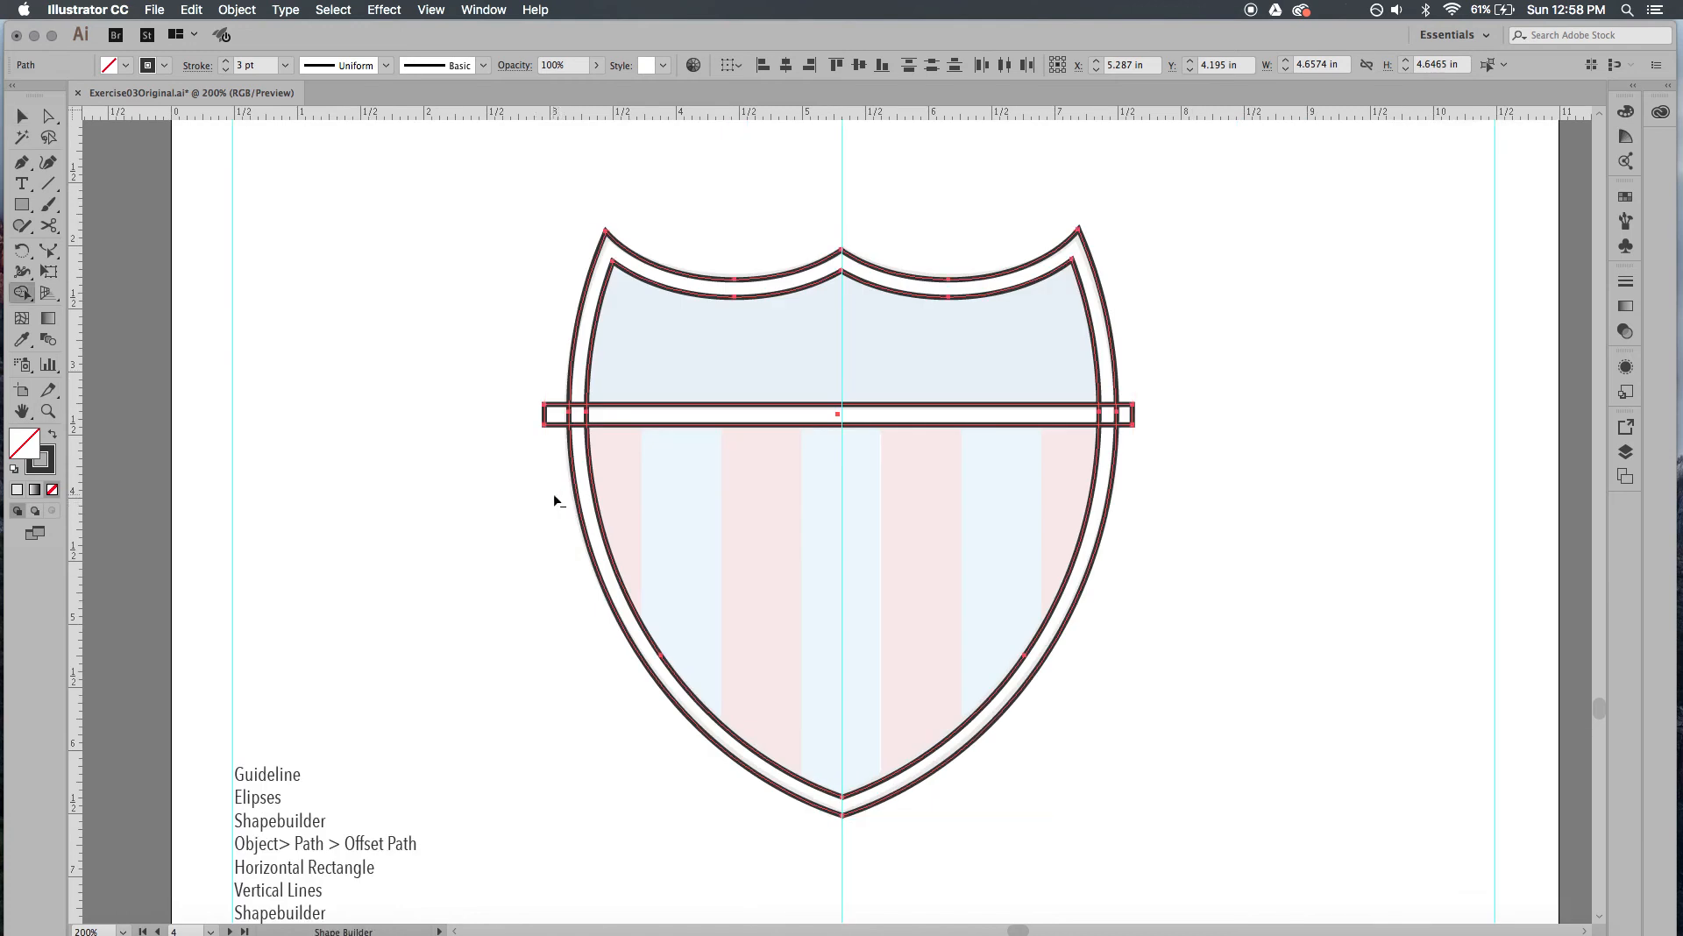
alt+click(554, 415)
alt+click(1128, 416)
Merge the horizontal band with the shield's border on both sides using Shape Builder, and deselect the artwork
mouse_move(1096, 424)
mouse_down()
mouse_move(1113, 409)
mouse_move(1109, 440)
mouse_up()
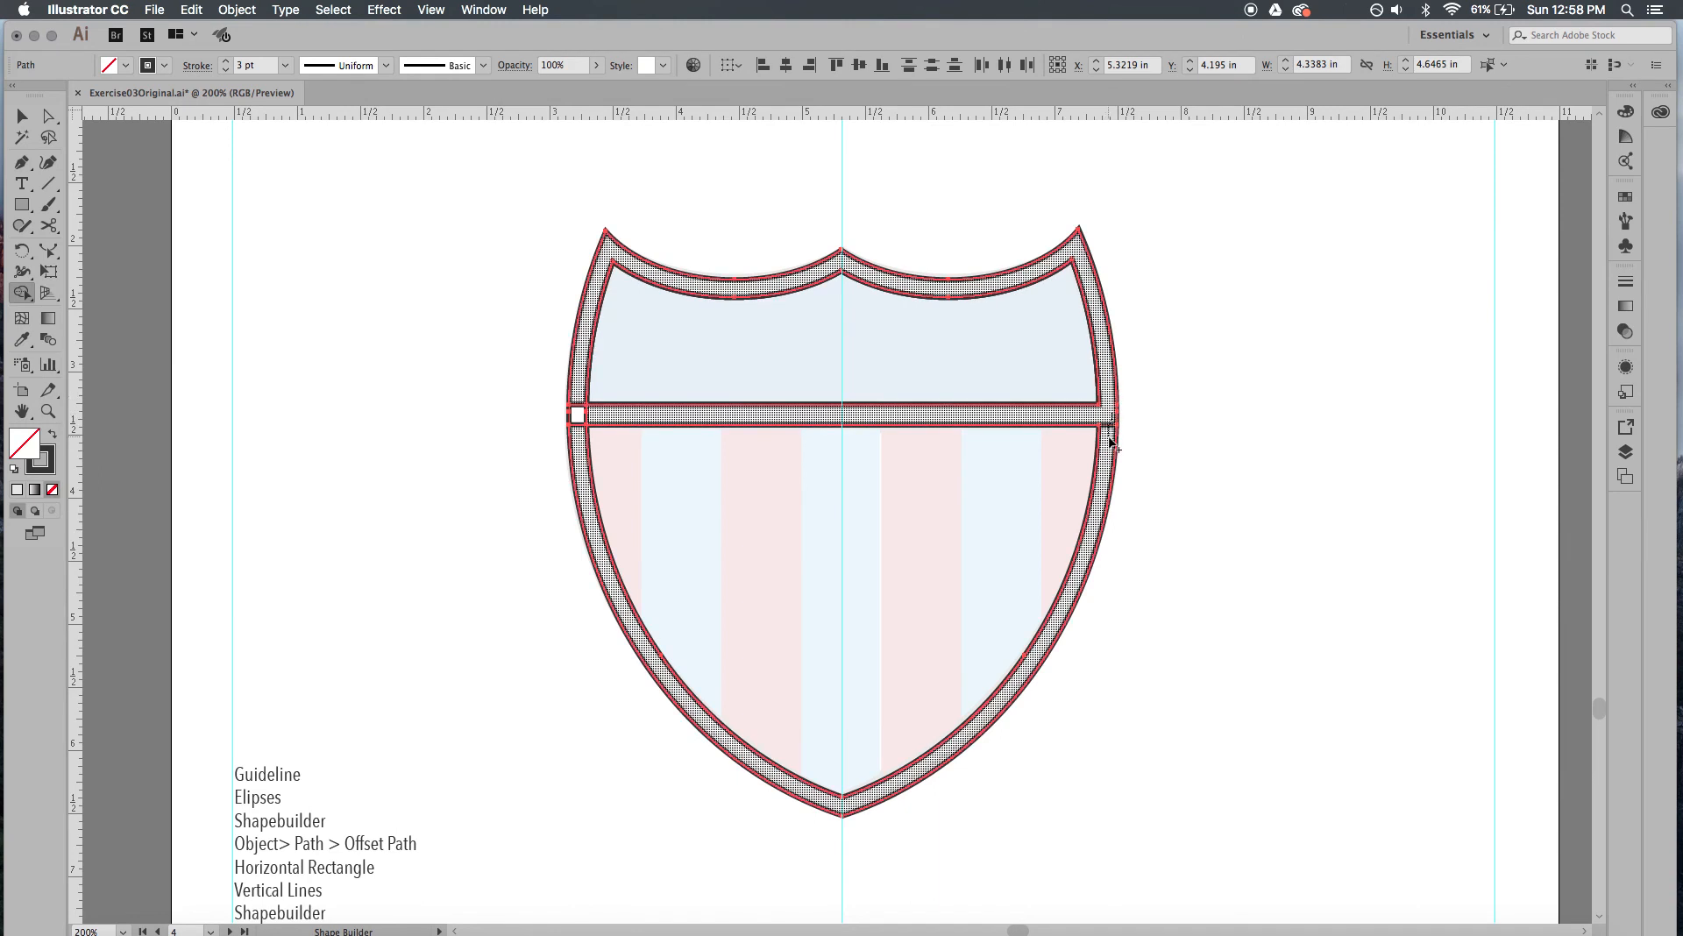
click(578, 421)
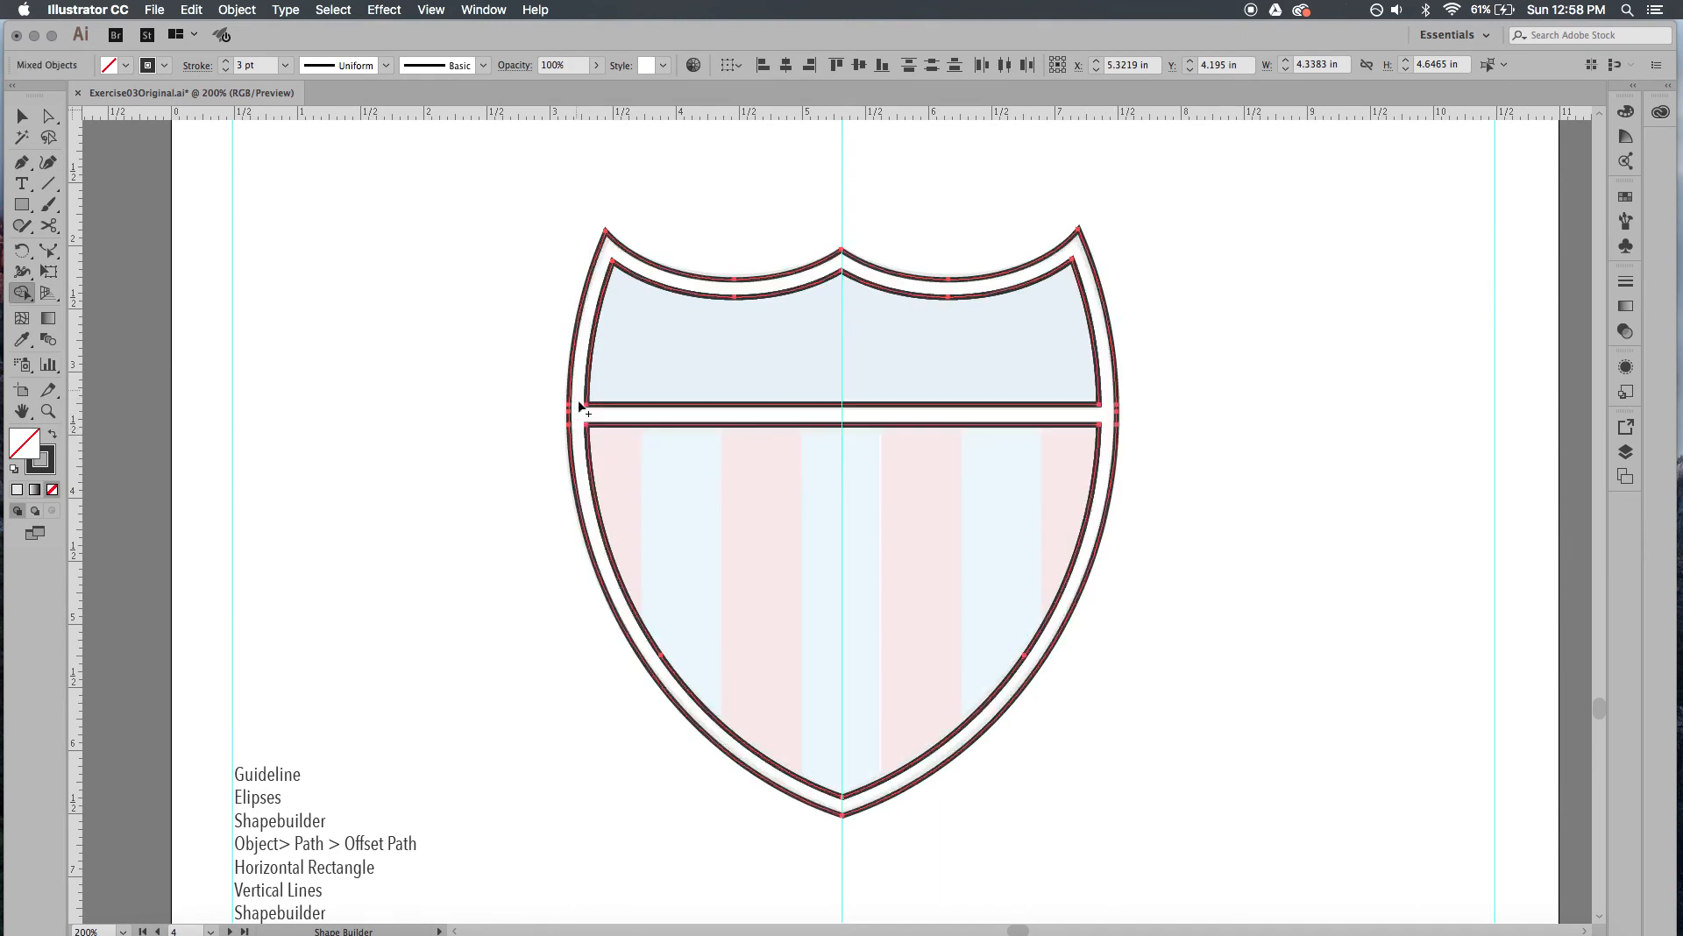
key(space)
drag(1180, 582, 1117, 559)
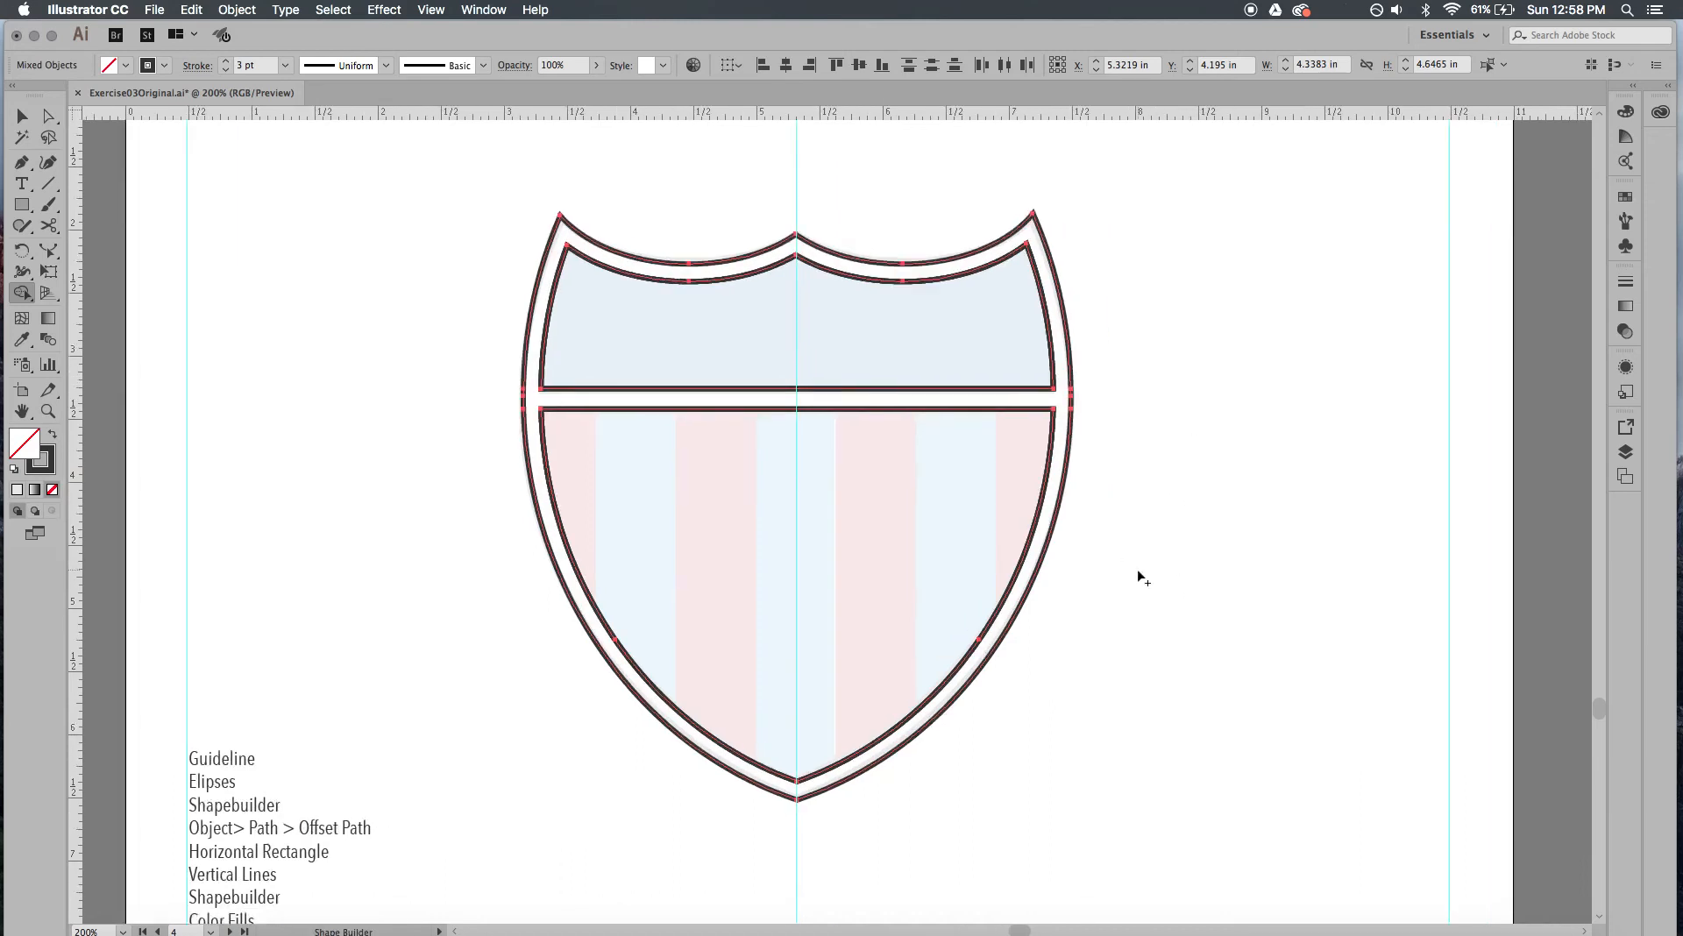
key(v)
click(1138, 577)
Draw a rectangular grid about 4.06 by 4.13 in from the lower panel's upper corner, with no horizontal dividers
key(space)
drag(1138, 577, 1090, 526)
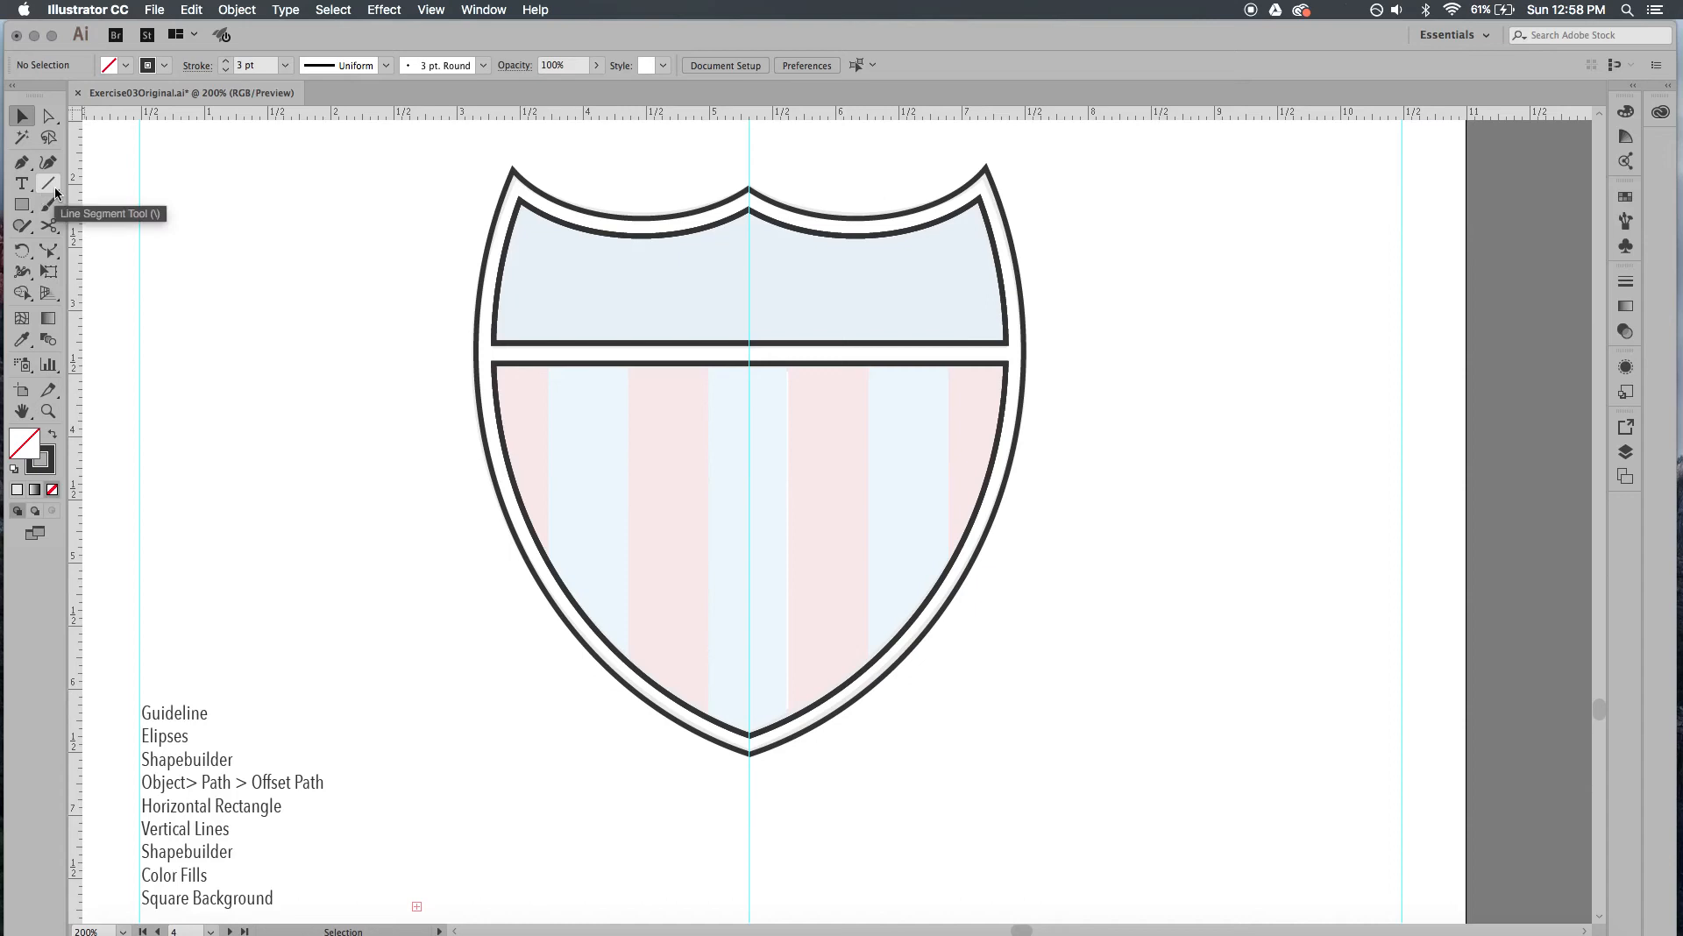
drag(55, 186, 136, 247)
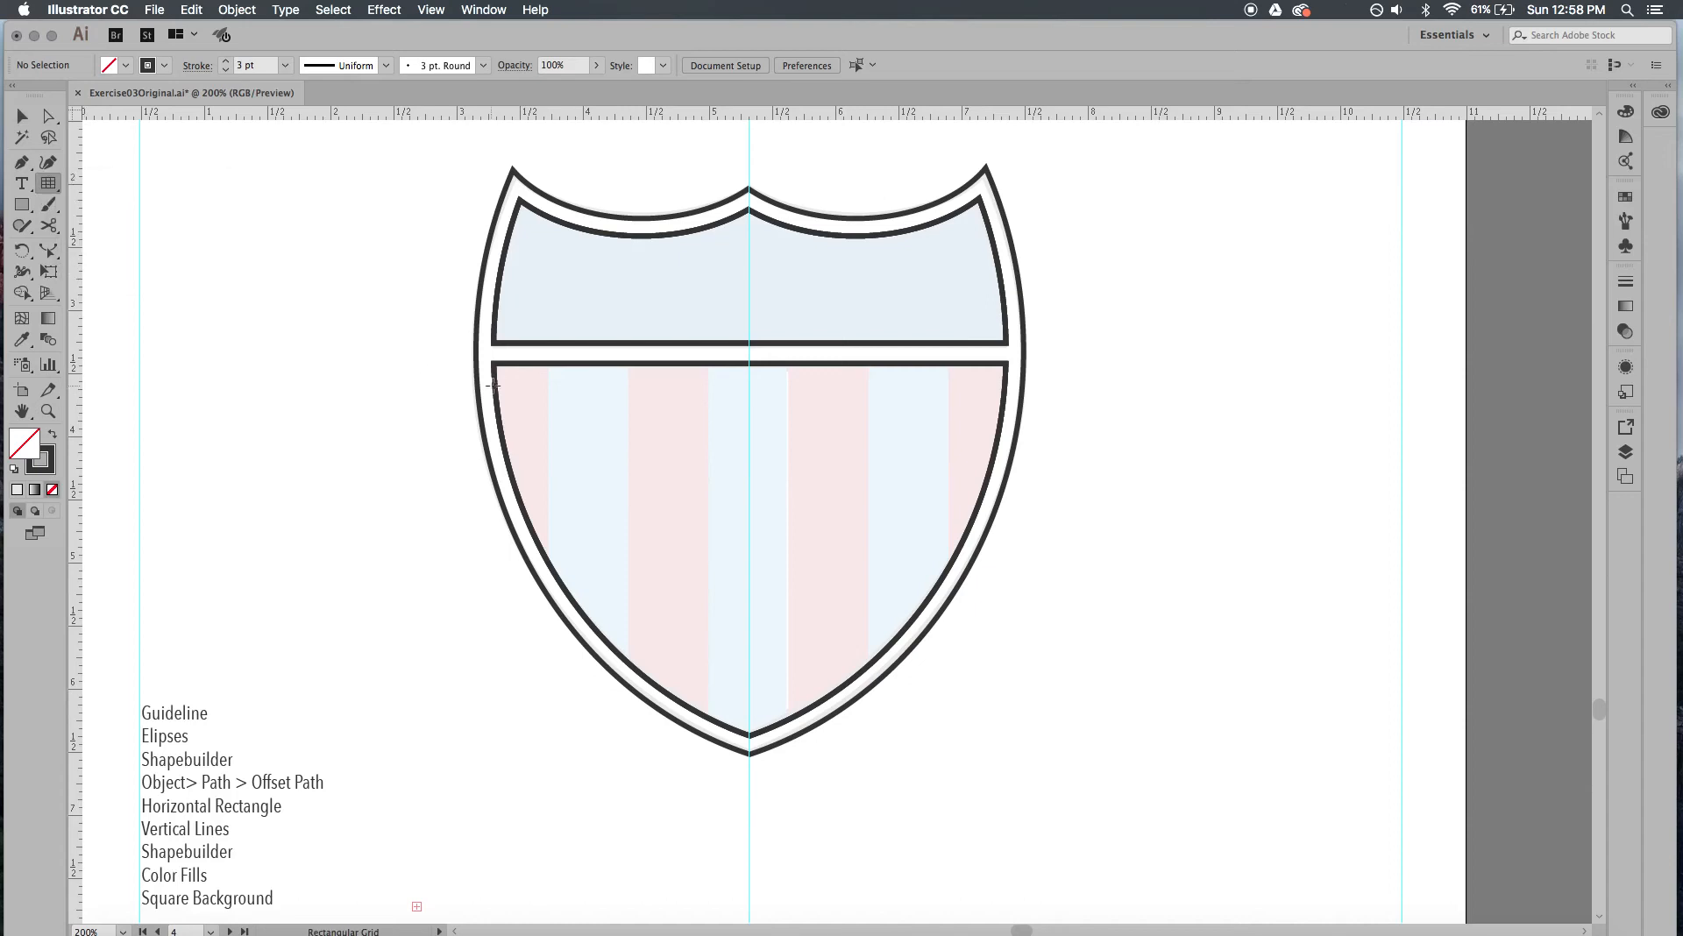
drag(492, 362, 1007, 885)
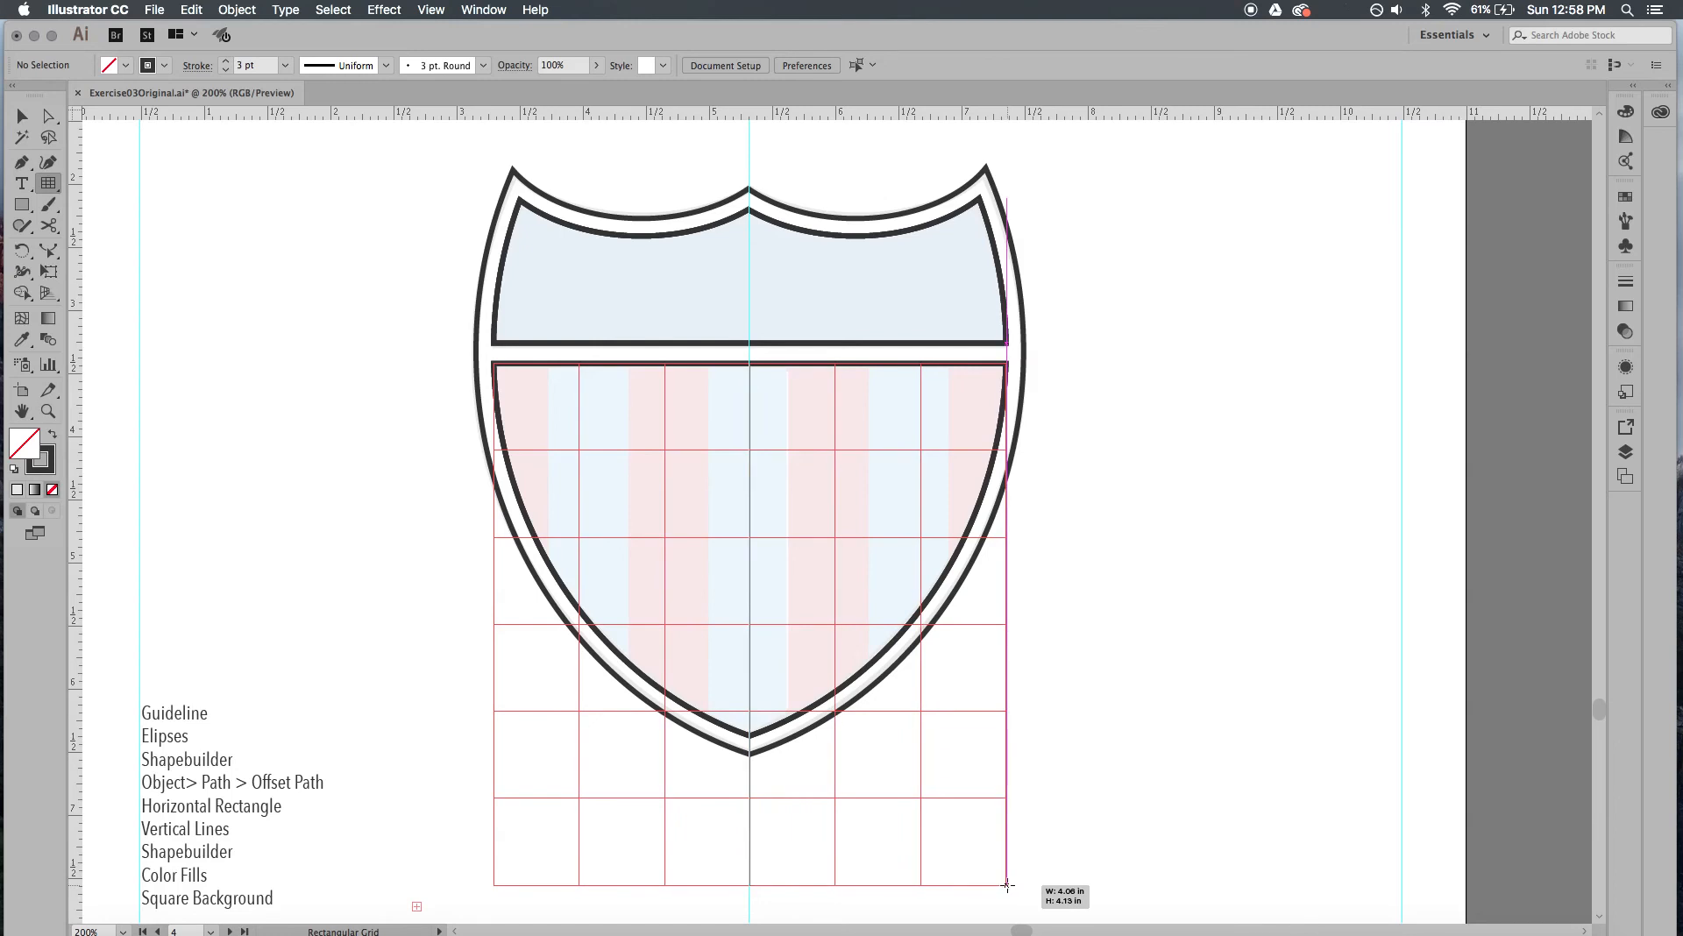
key(Down)
key(Down)
key(Down)
key(Down)
key(Down)
drag(1007, 886, 1007, 886)
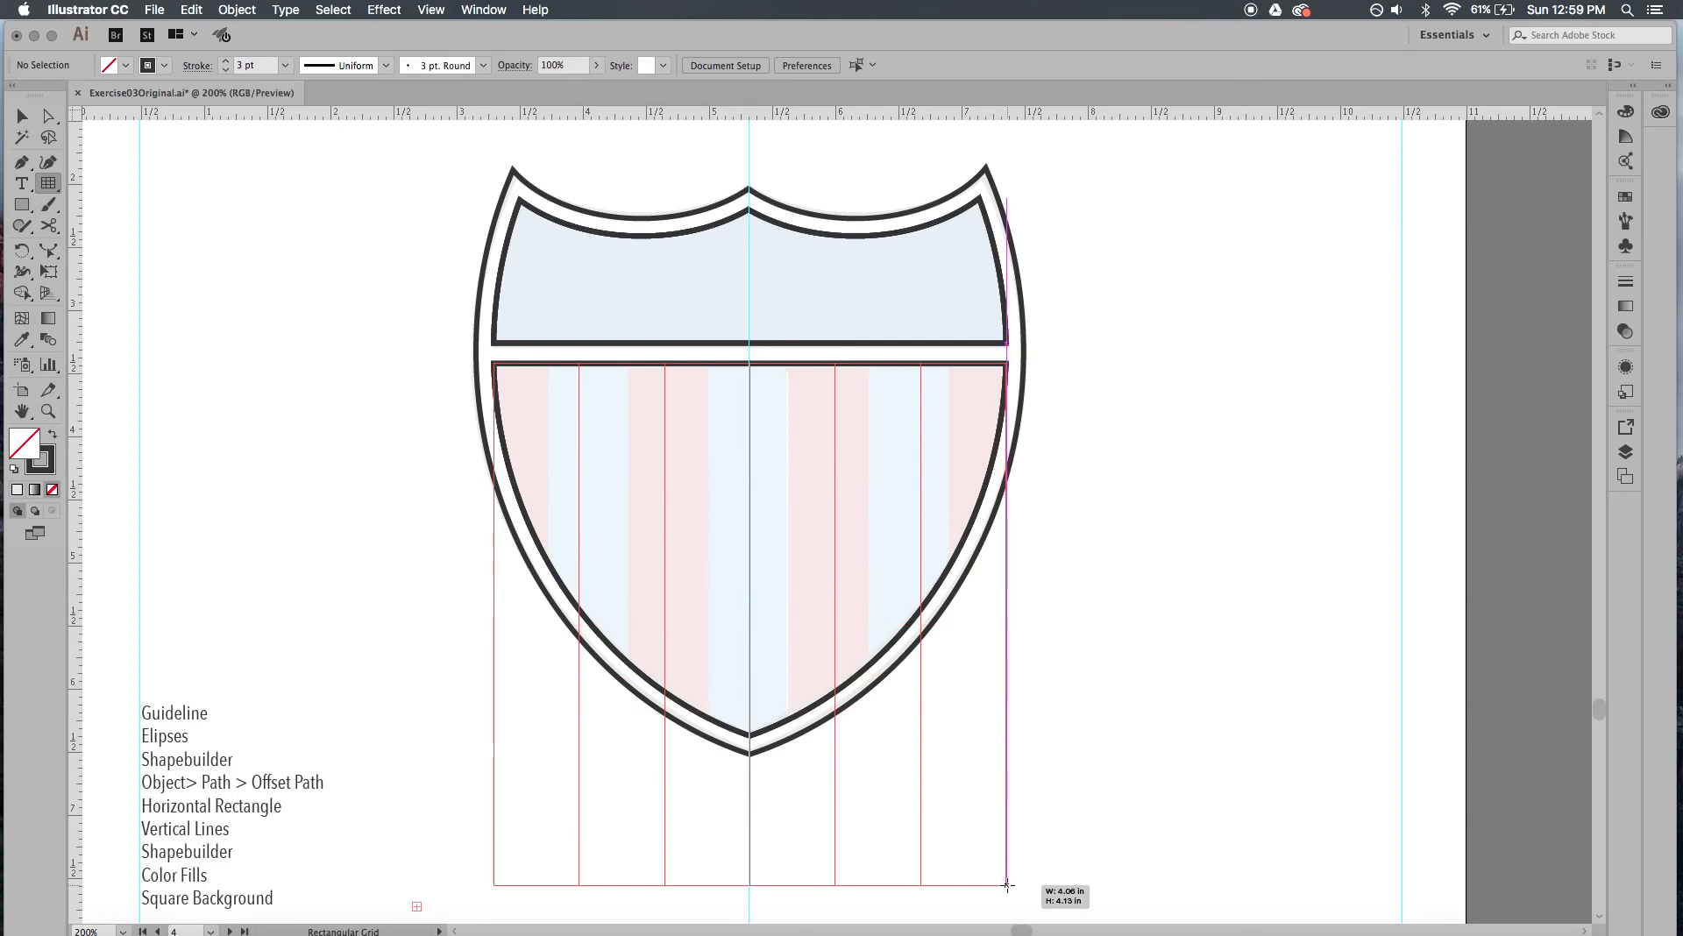
Set the grid to six vertical dividers, making seven equal columns across the lower panel, and finish drawing it
key(Right)
drag(1007, 886, 1007, 886)
key(Right)
key(Left)
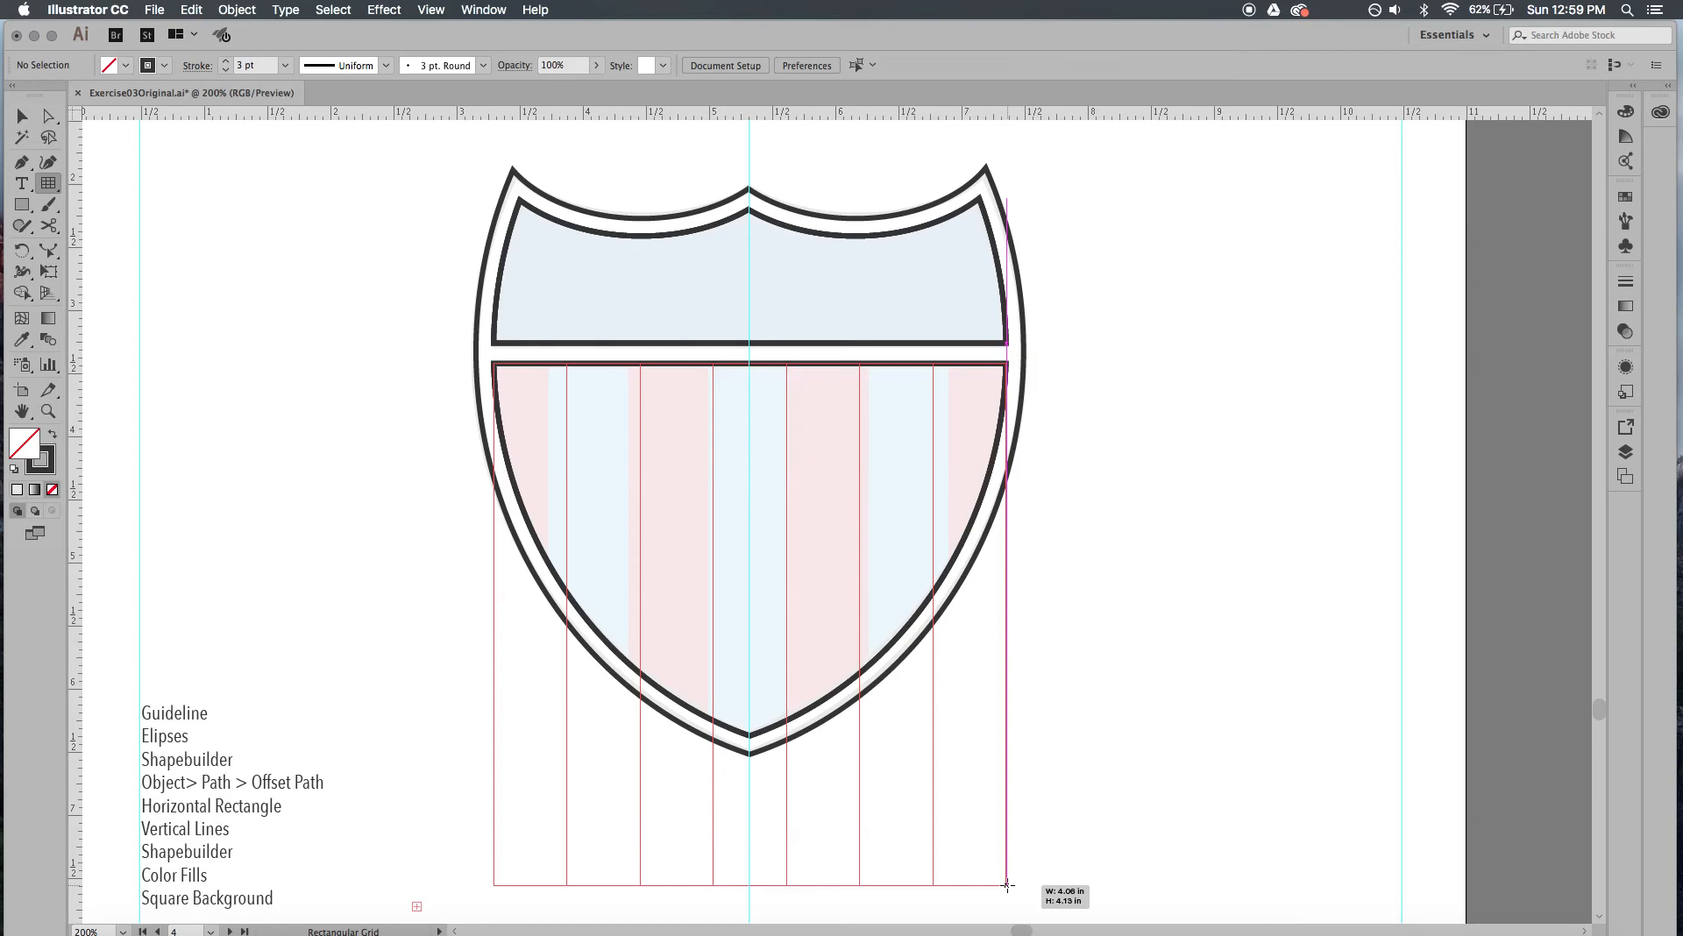
drag(1007, 885, 1007, 886)
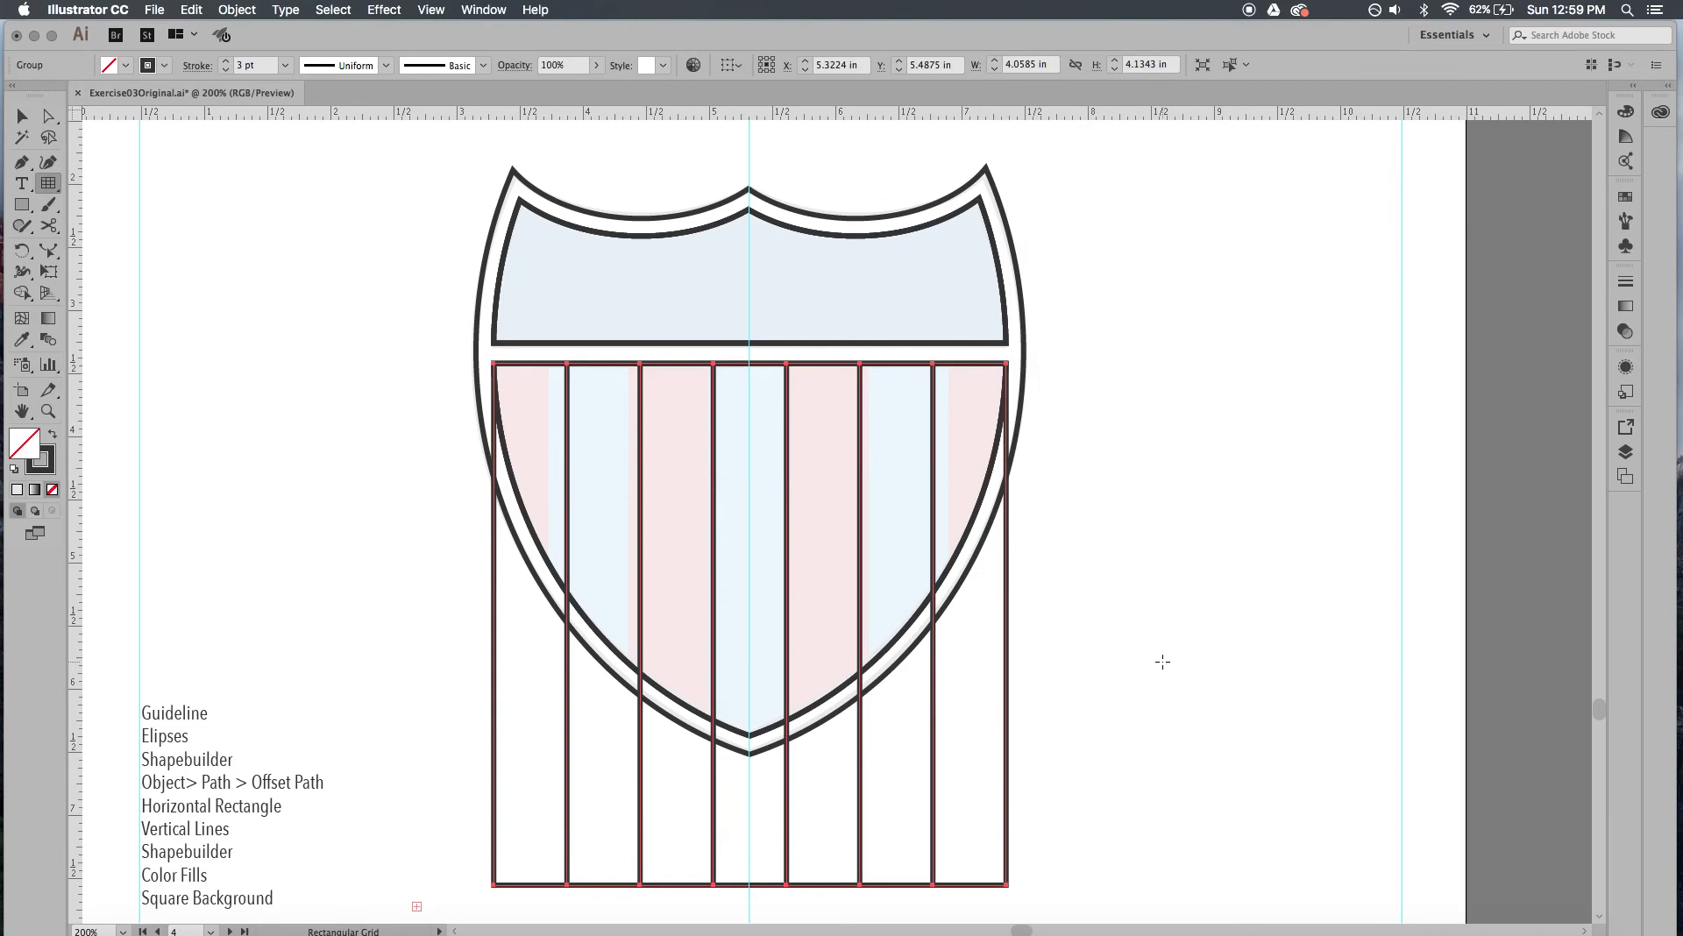
key(v)
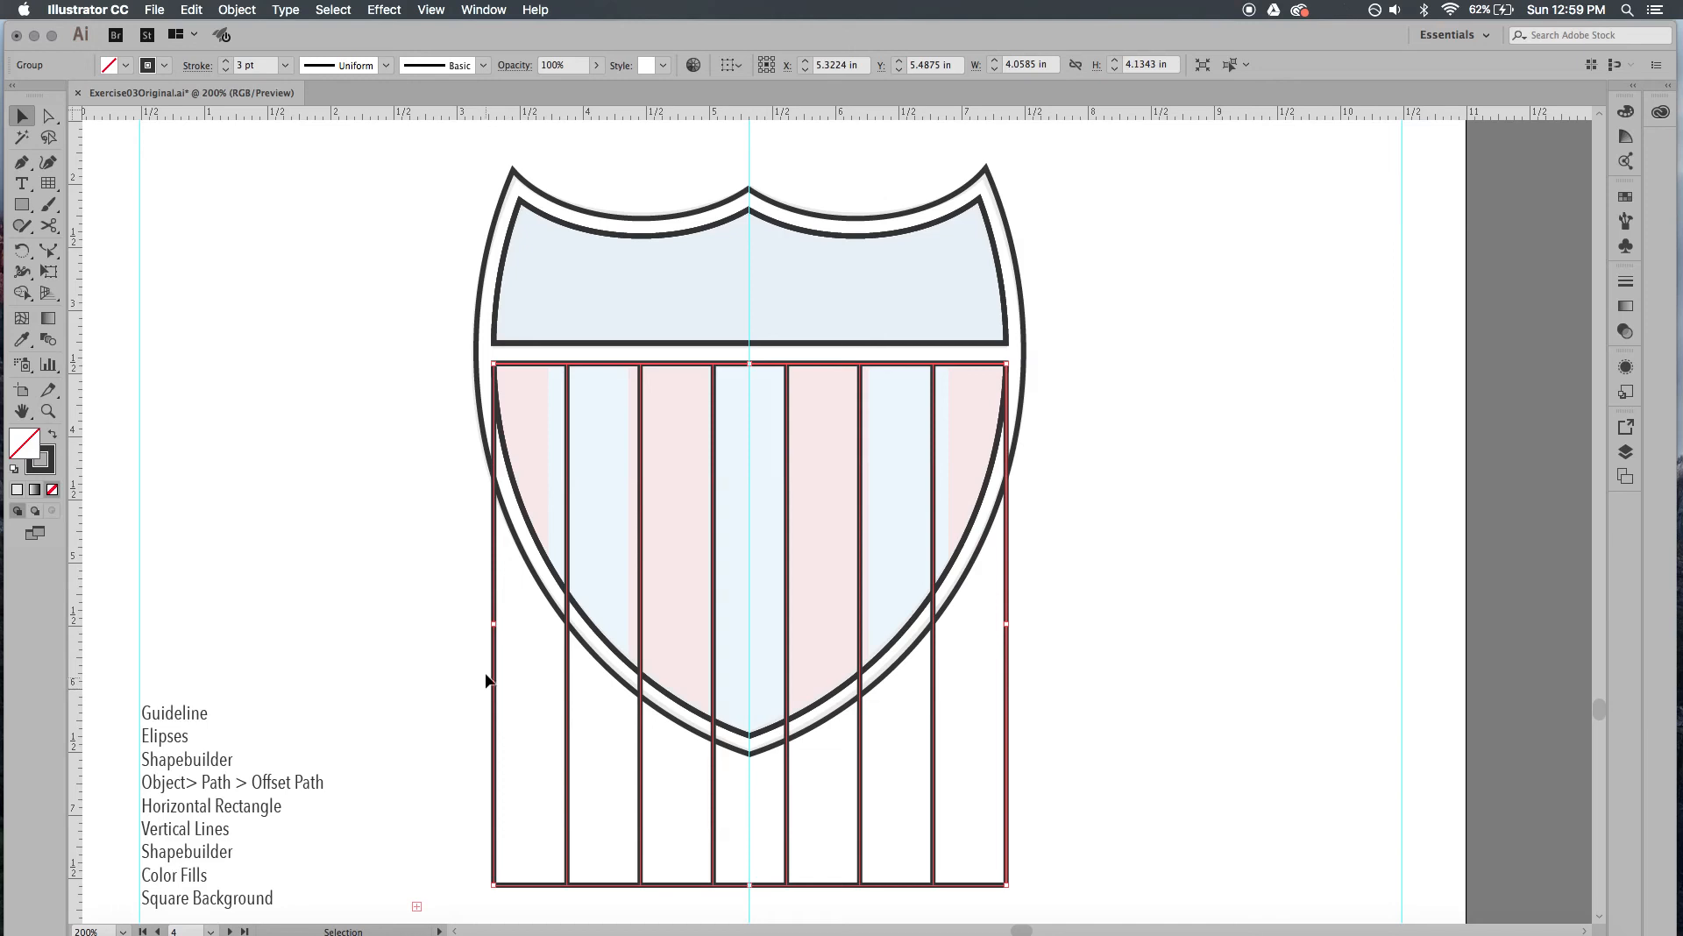
shift+click(539, 549)
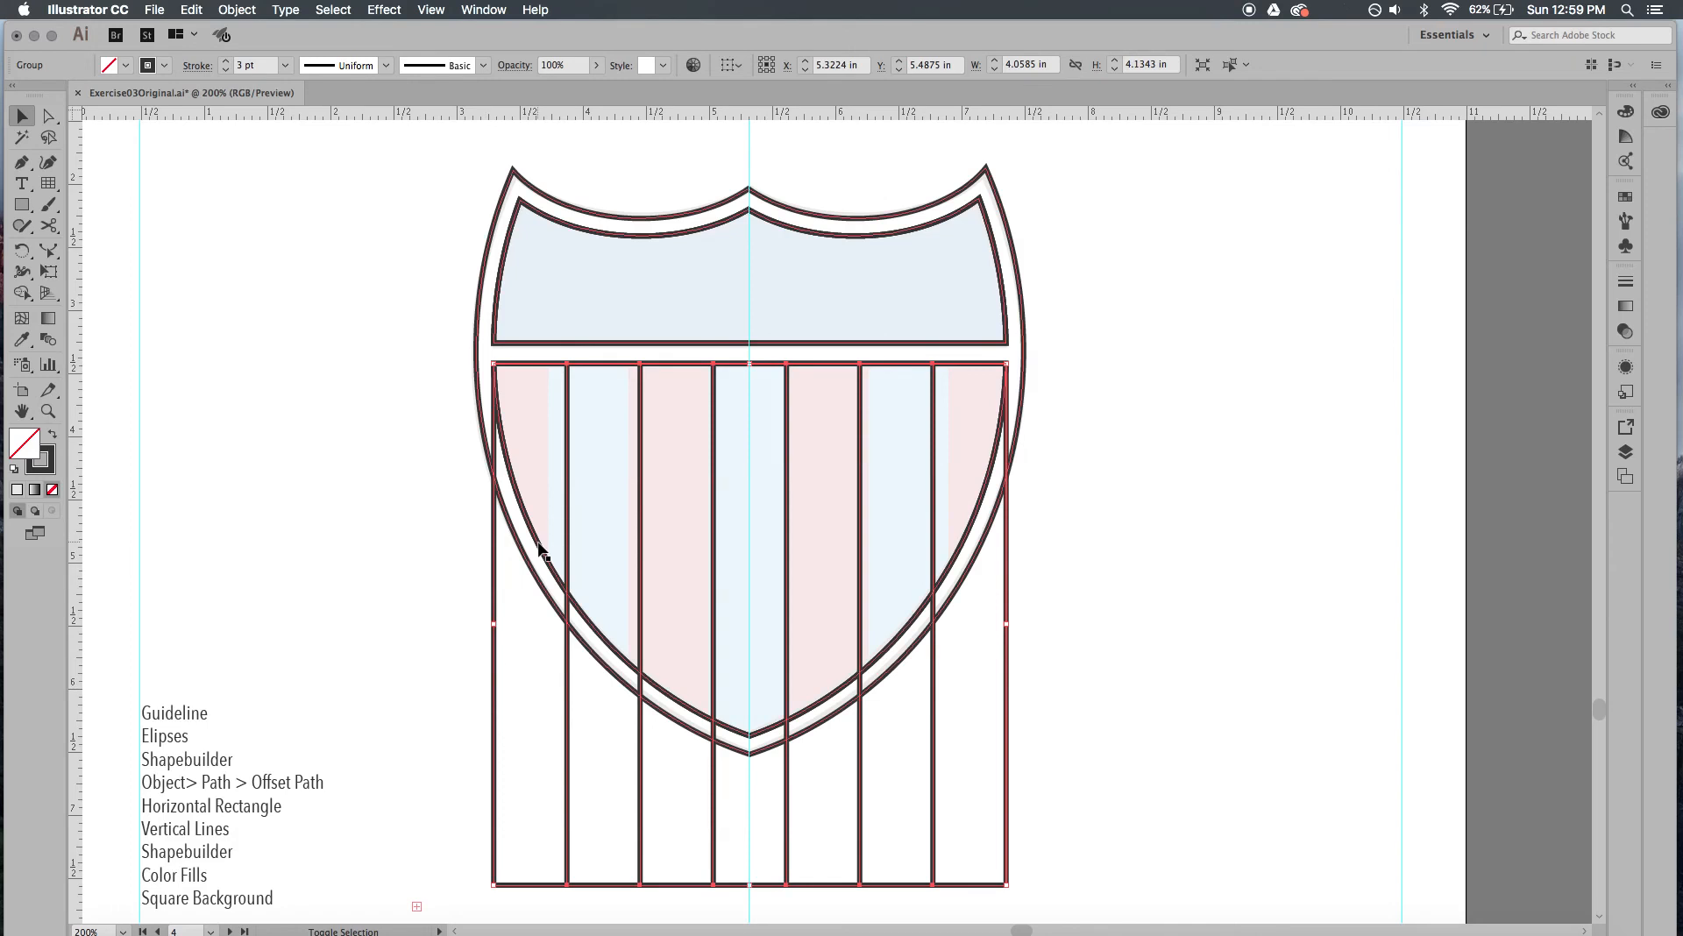
shift+click(539, 549)
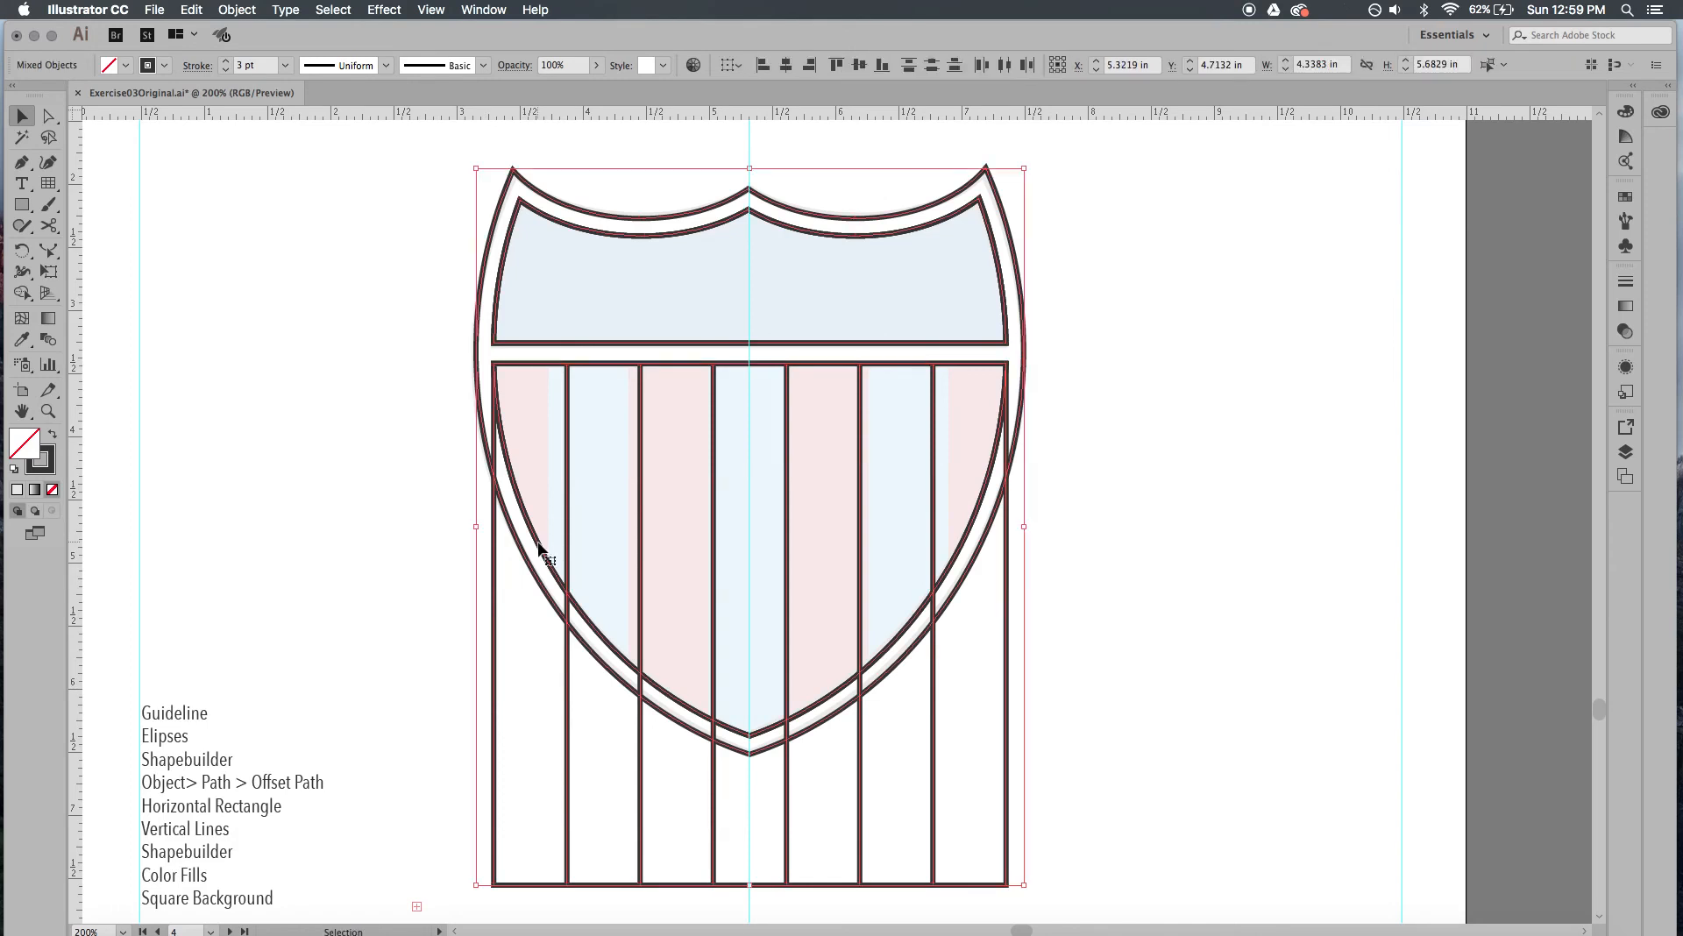
click(1082, 402)
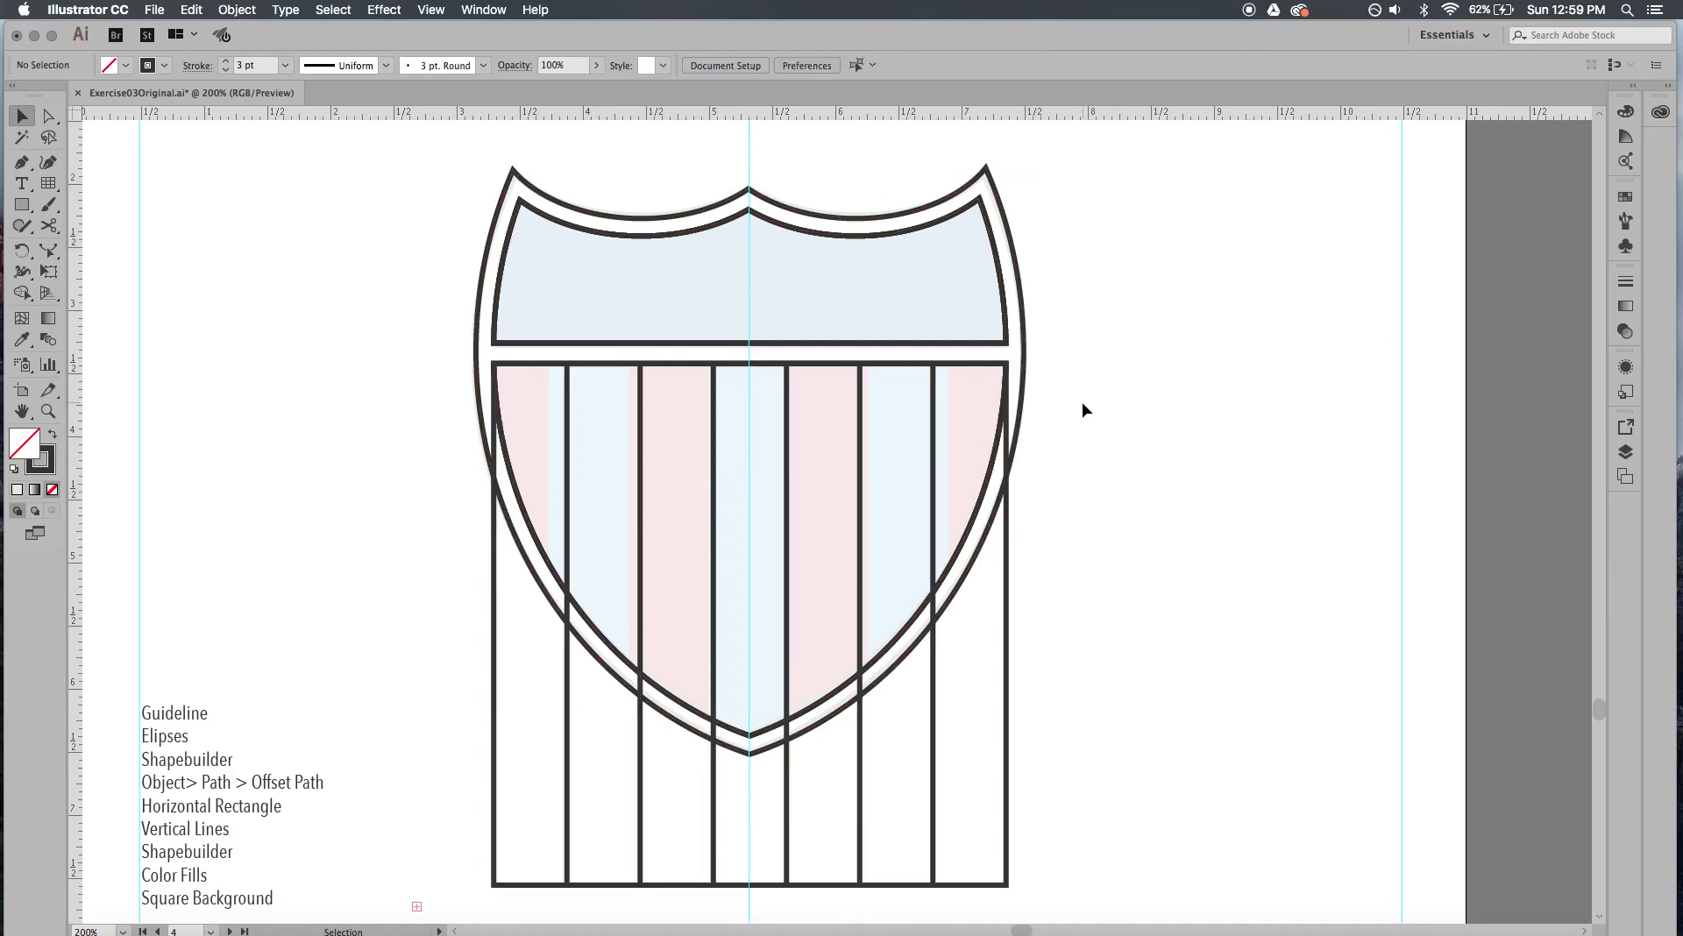
click(1026, 330)
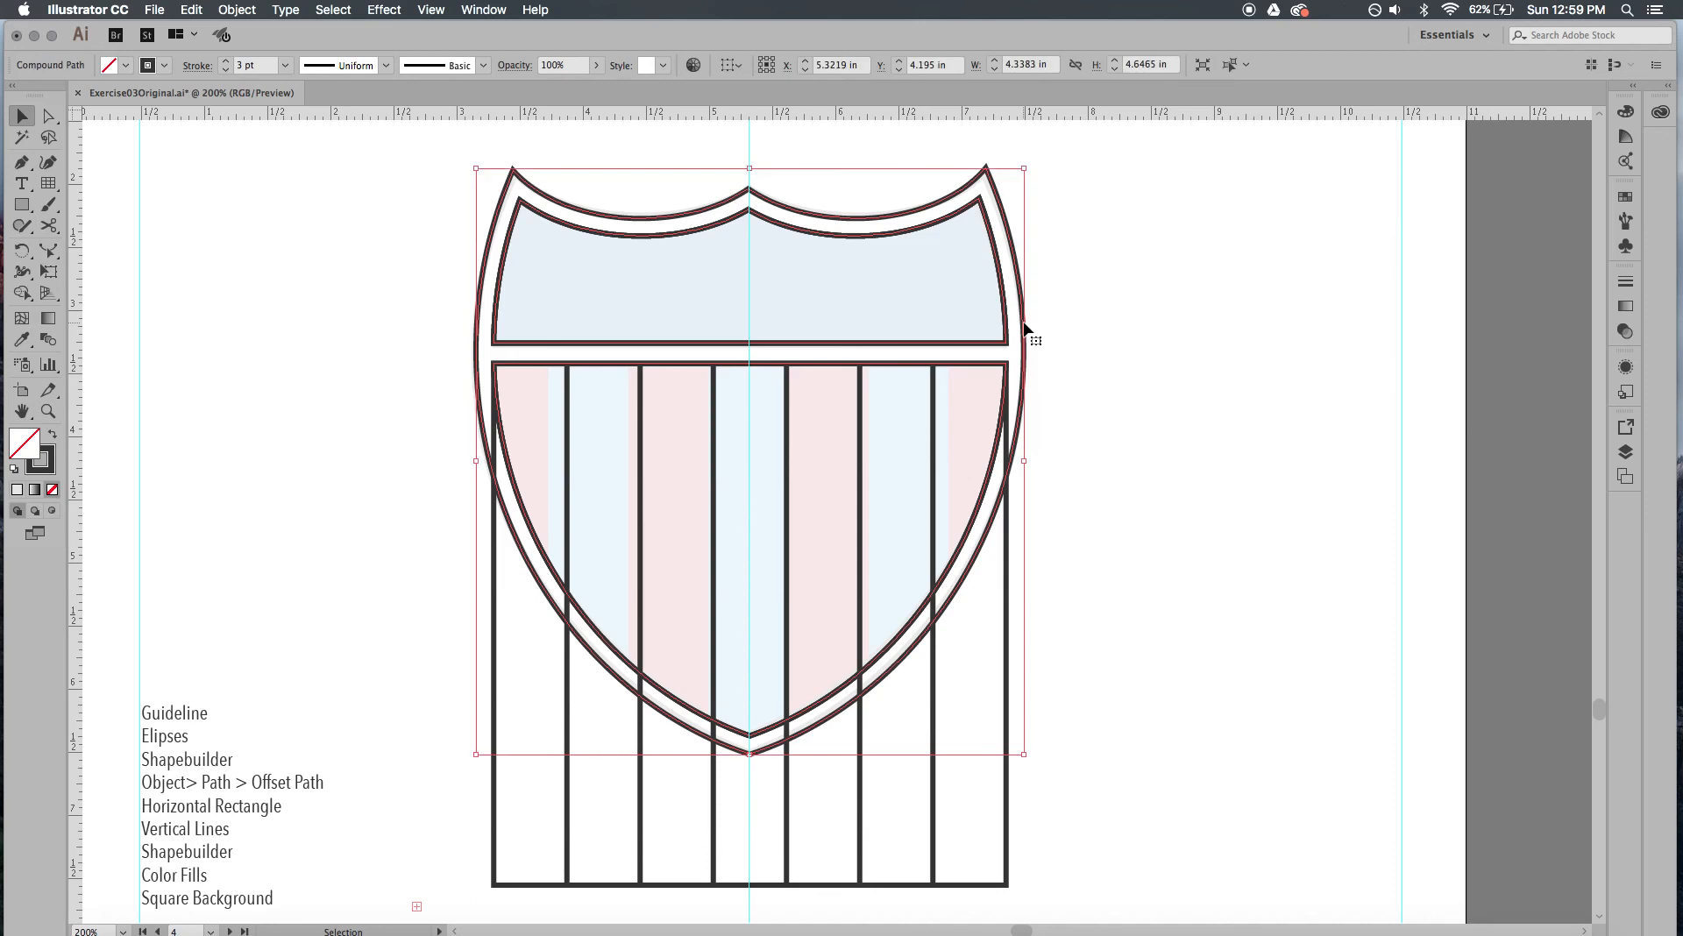
click(1130, 401)
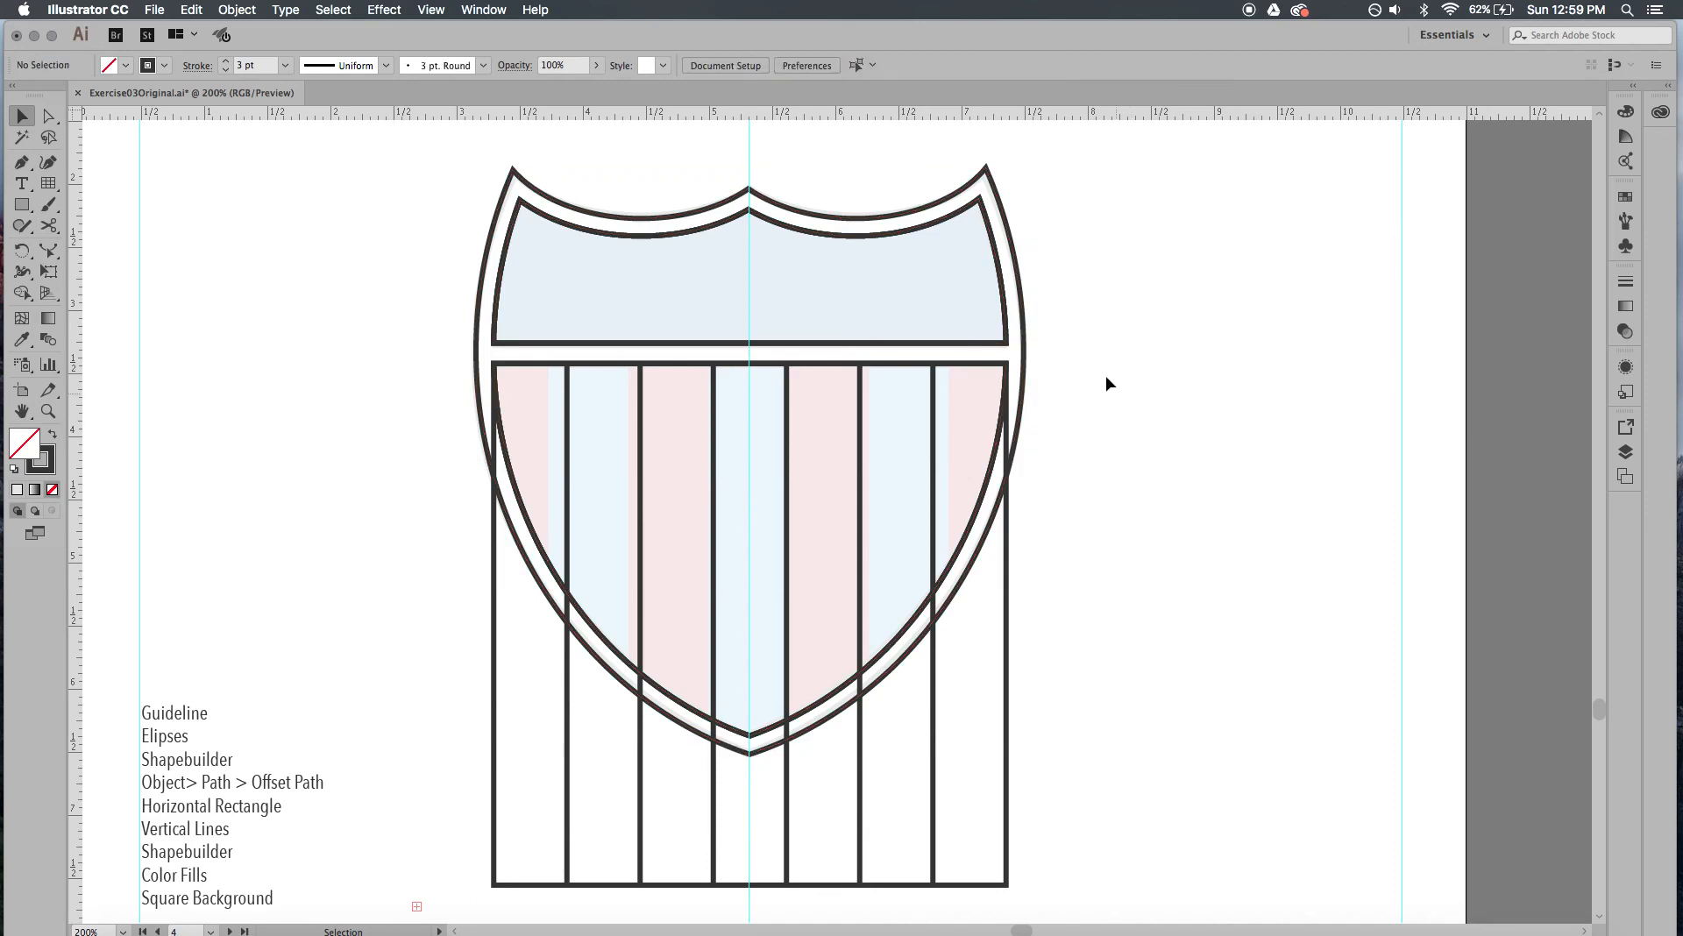
Select the grid and the shield border, and remove all grid regions extending below the shield with Shape Builder
click(1008, 424)
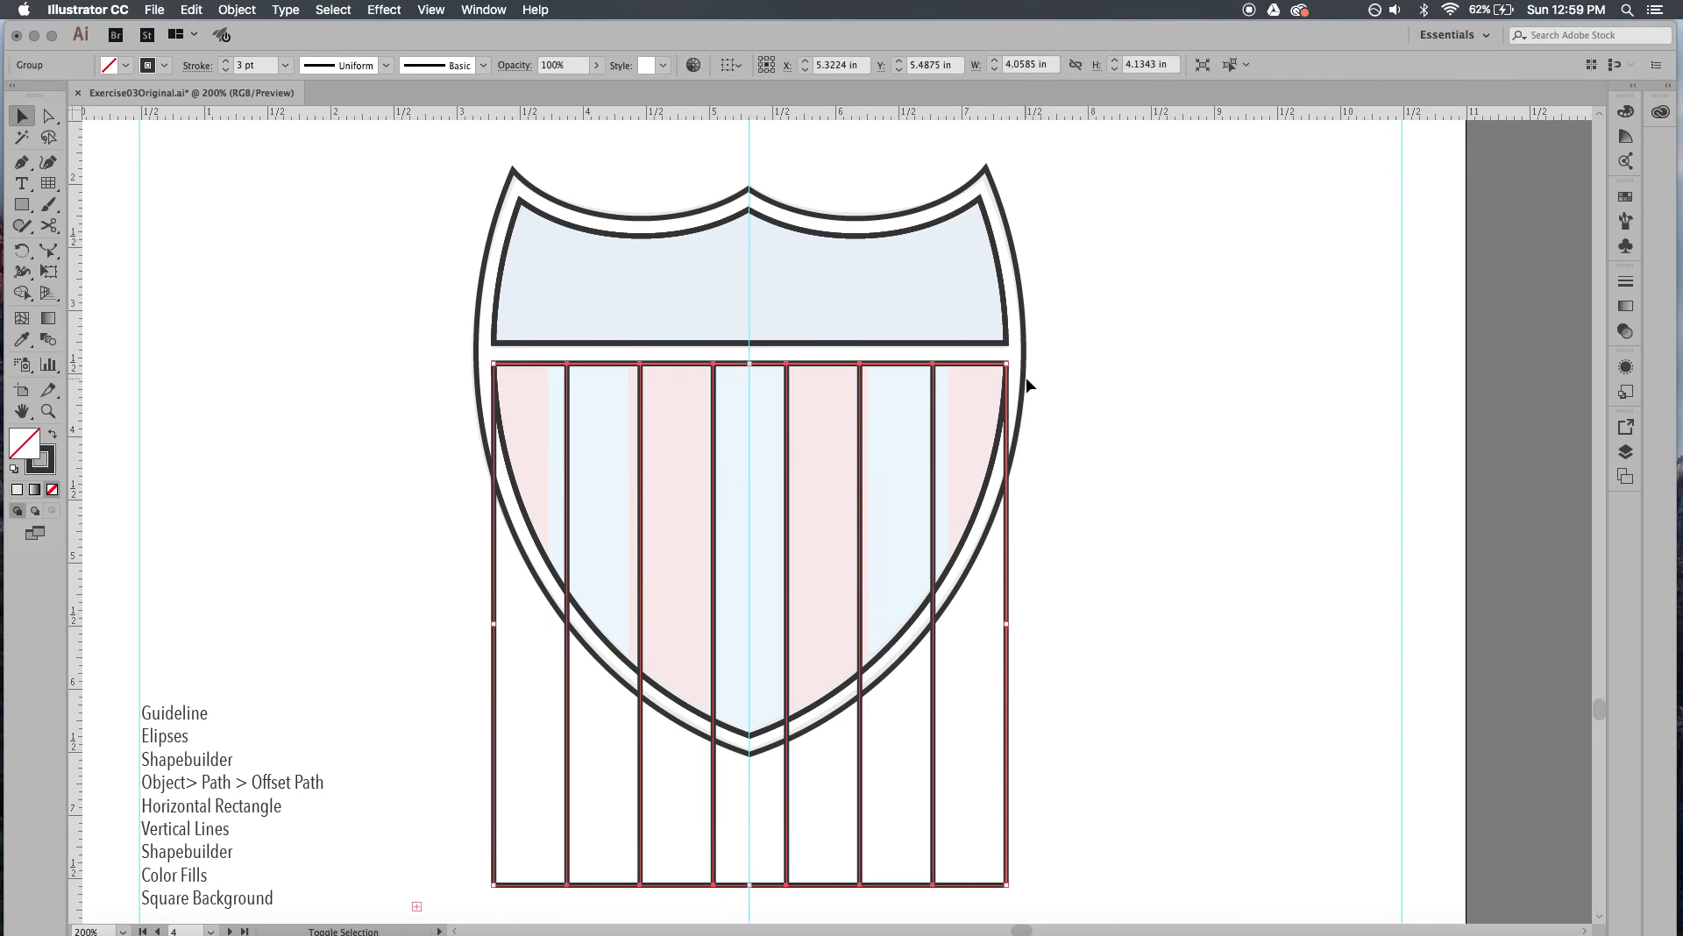
shift+click(1024, 388)
key(shift+m)
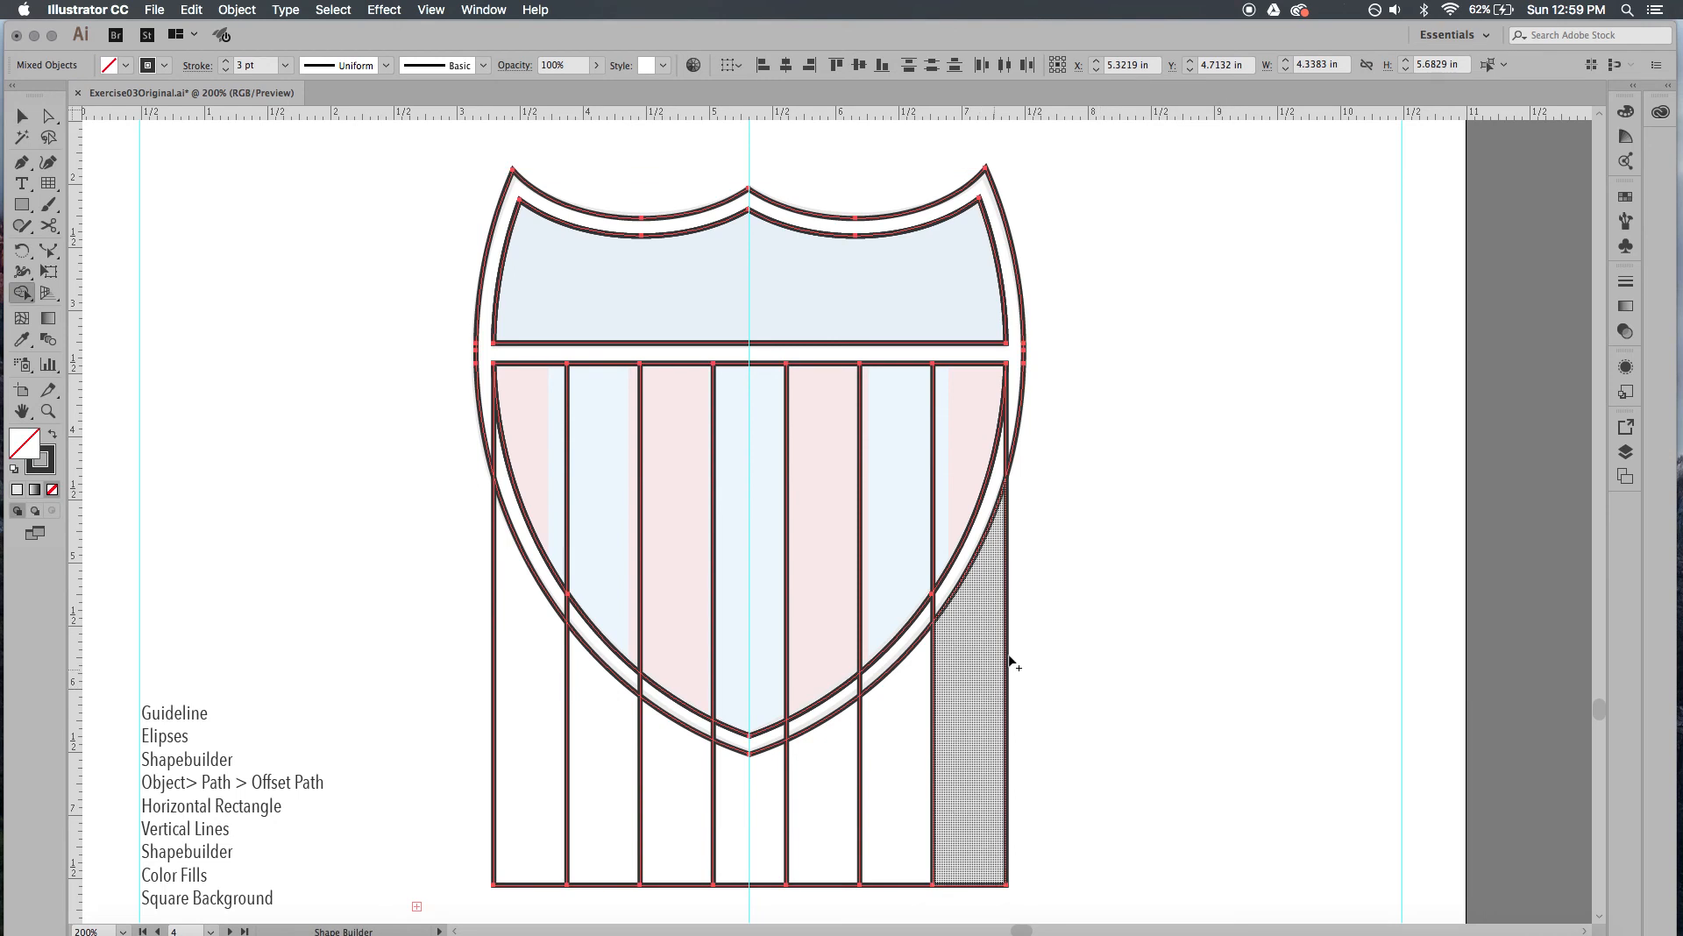
mouse_move(1022, 644)
mouse_down()
mouse_move(985, 702)
mouse_move(905, 747)
mouse_move(733, 800)
mouse_move(414, 640)
mouse_up()
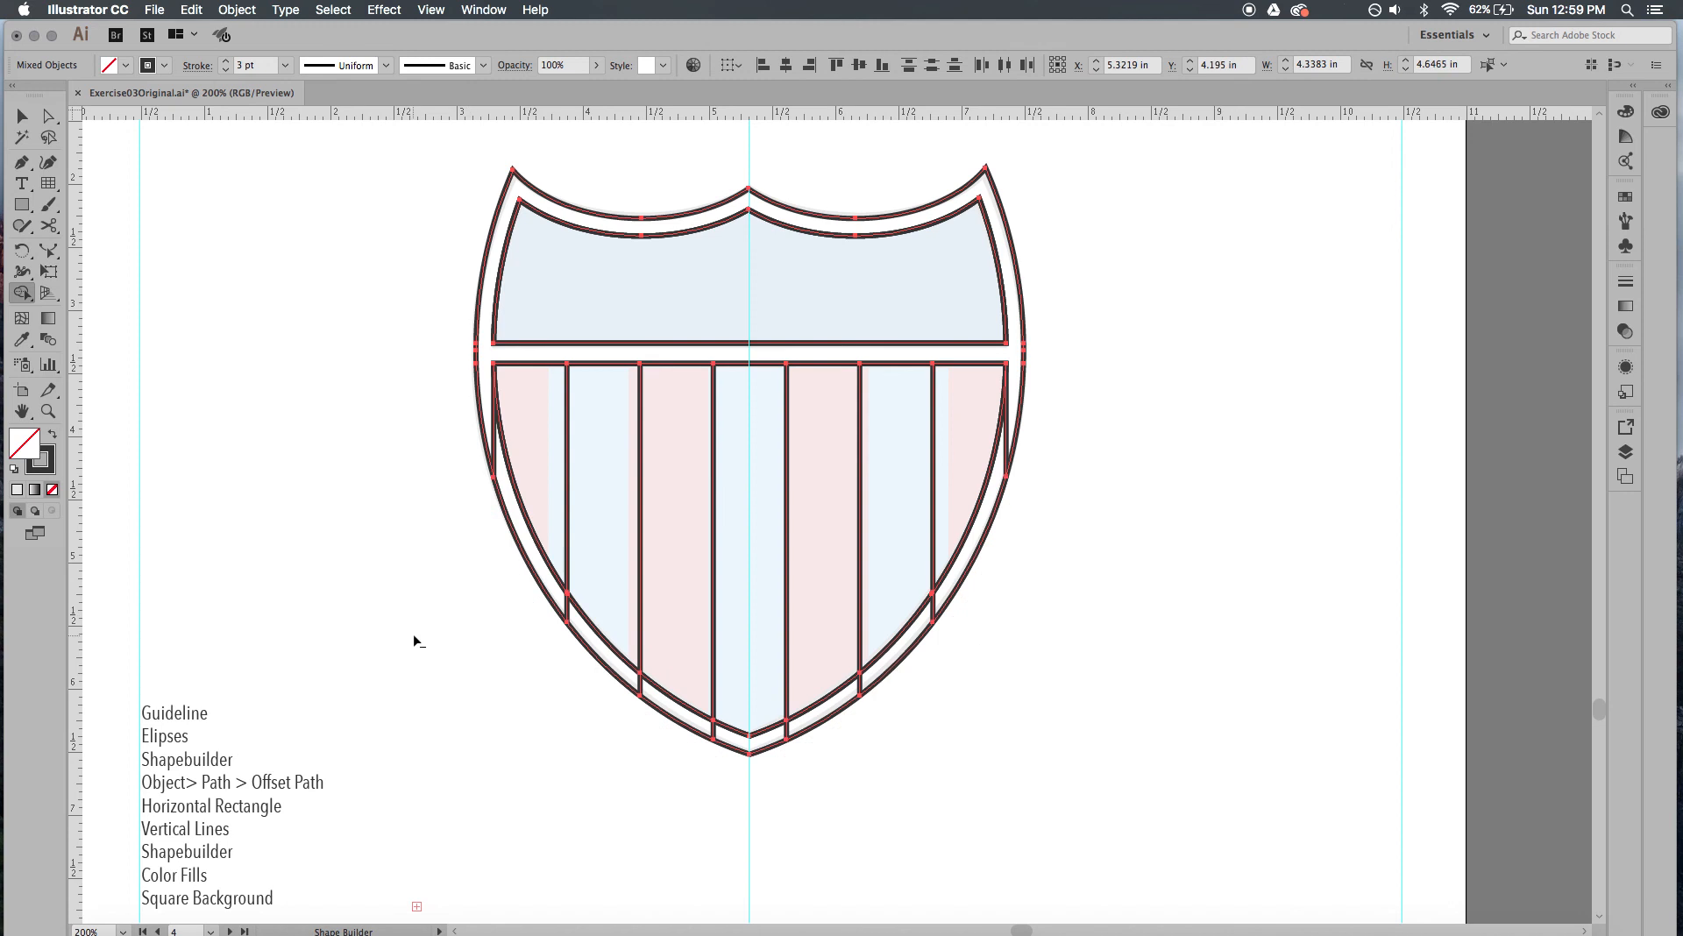
Merge the border segments split by the grid lines back into one shield border with Shape Builder, and deselect
drag(487, 408, 505, 472)
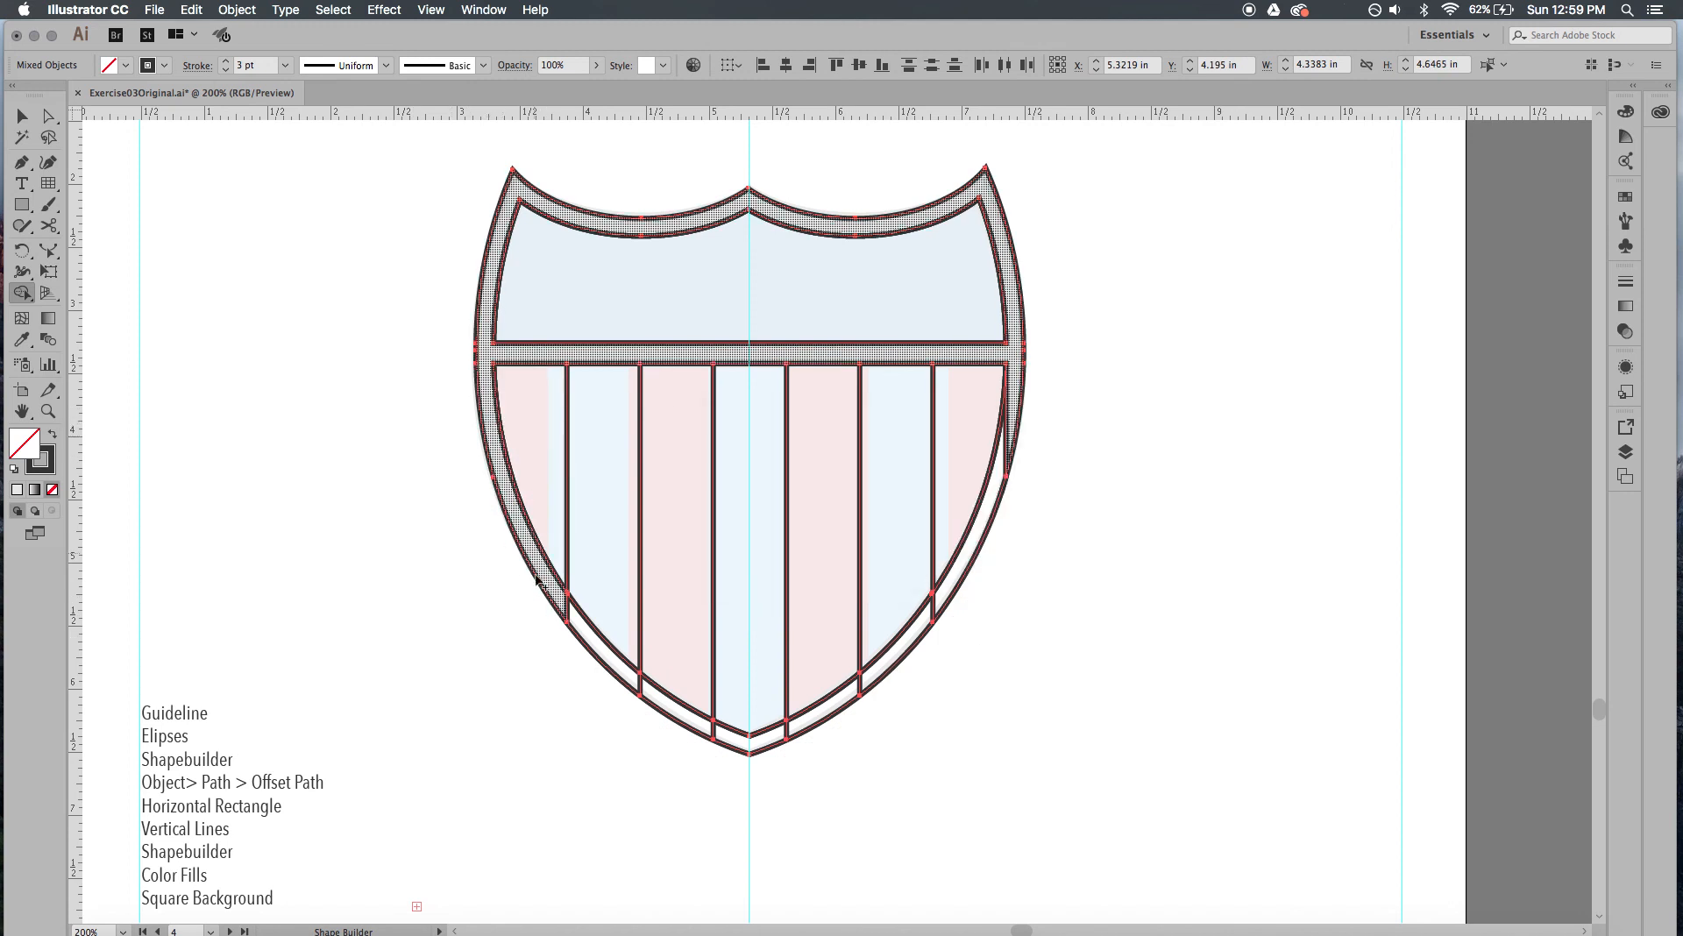
mouse_move(583, 621)
mouse_down()
mouse_move(659, 704)
mouse_move(772, 735)
mouse_move(828, 714)
mouse_move(991, 537)
mouse_up()
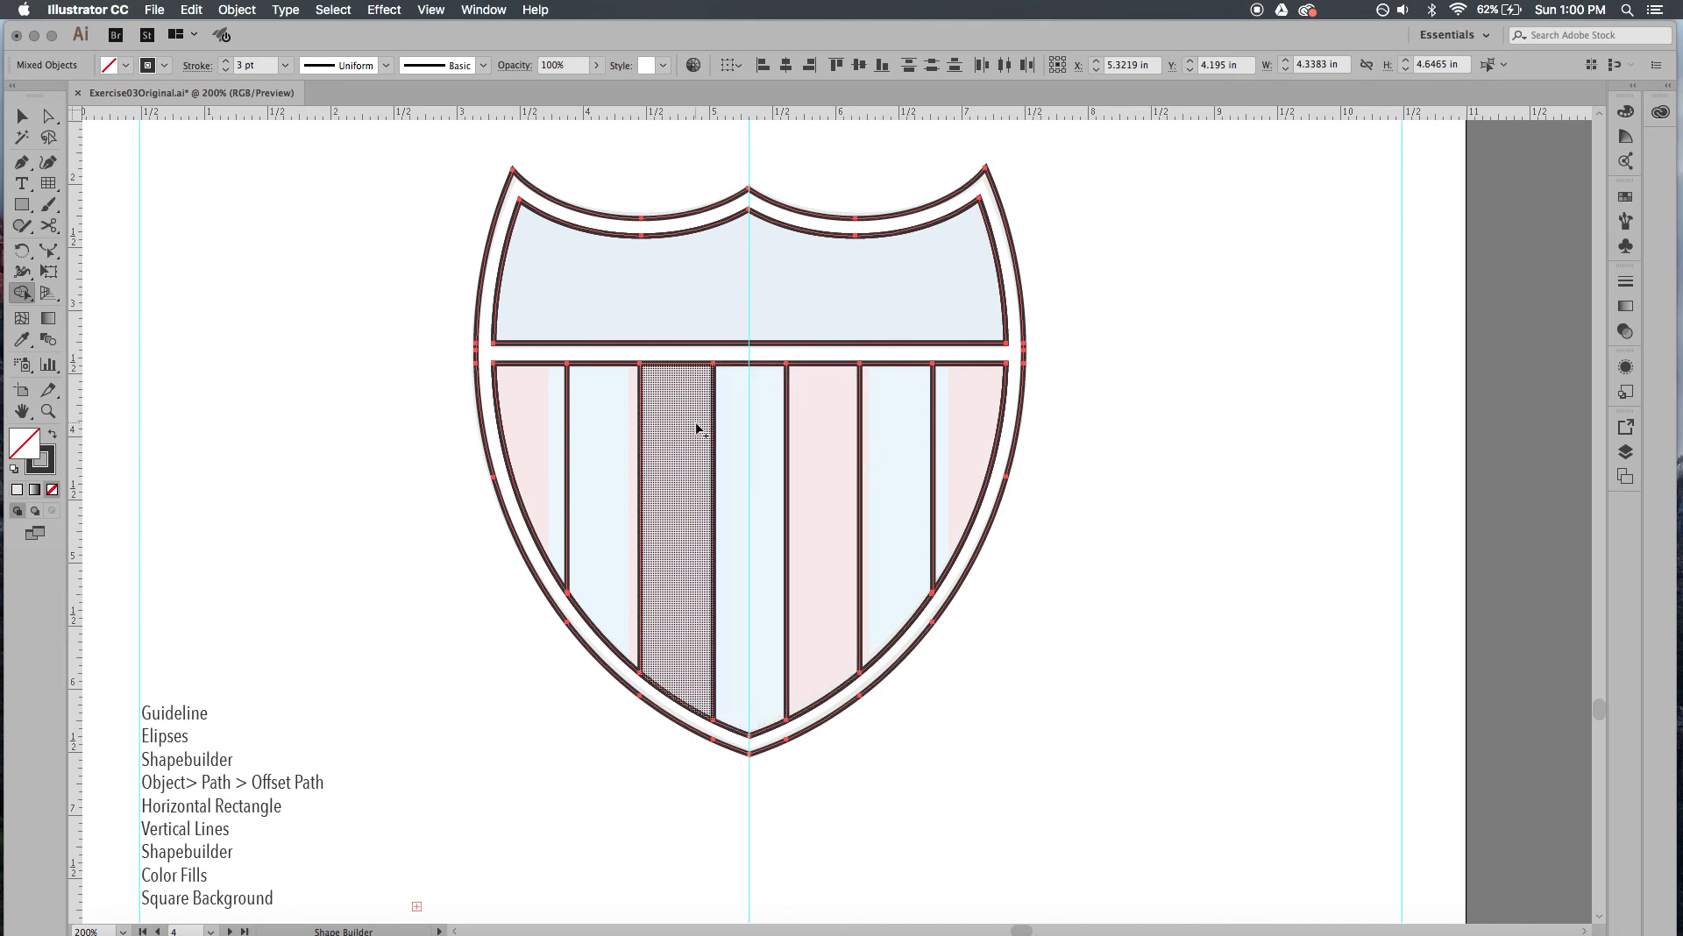
key(v)
click(1003, 769)
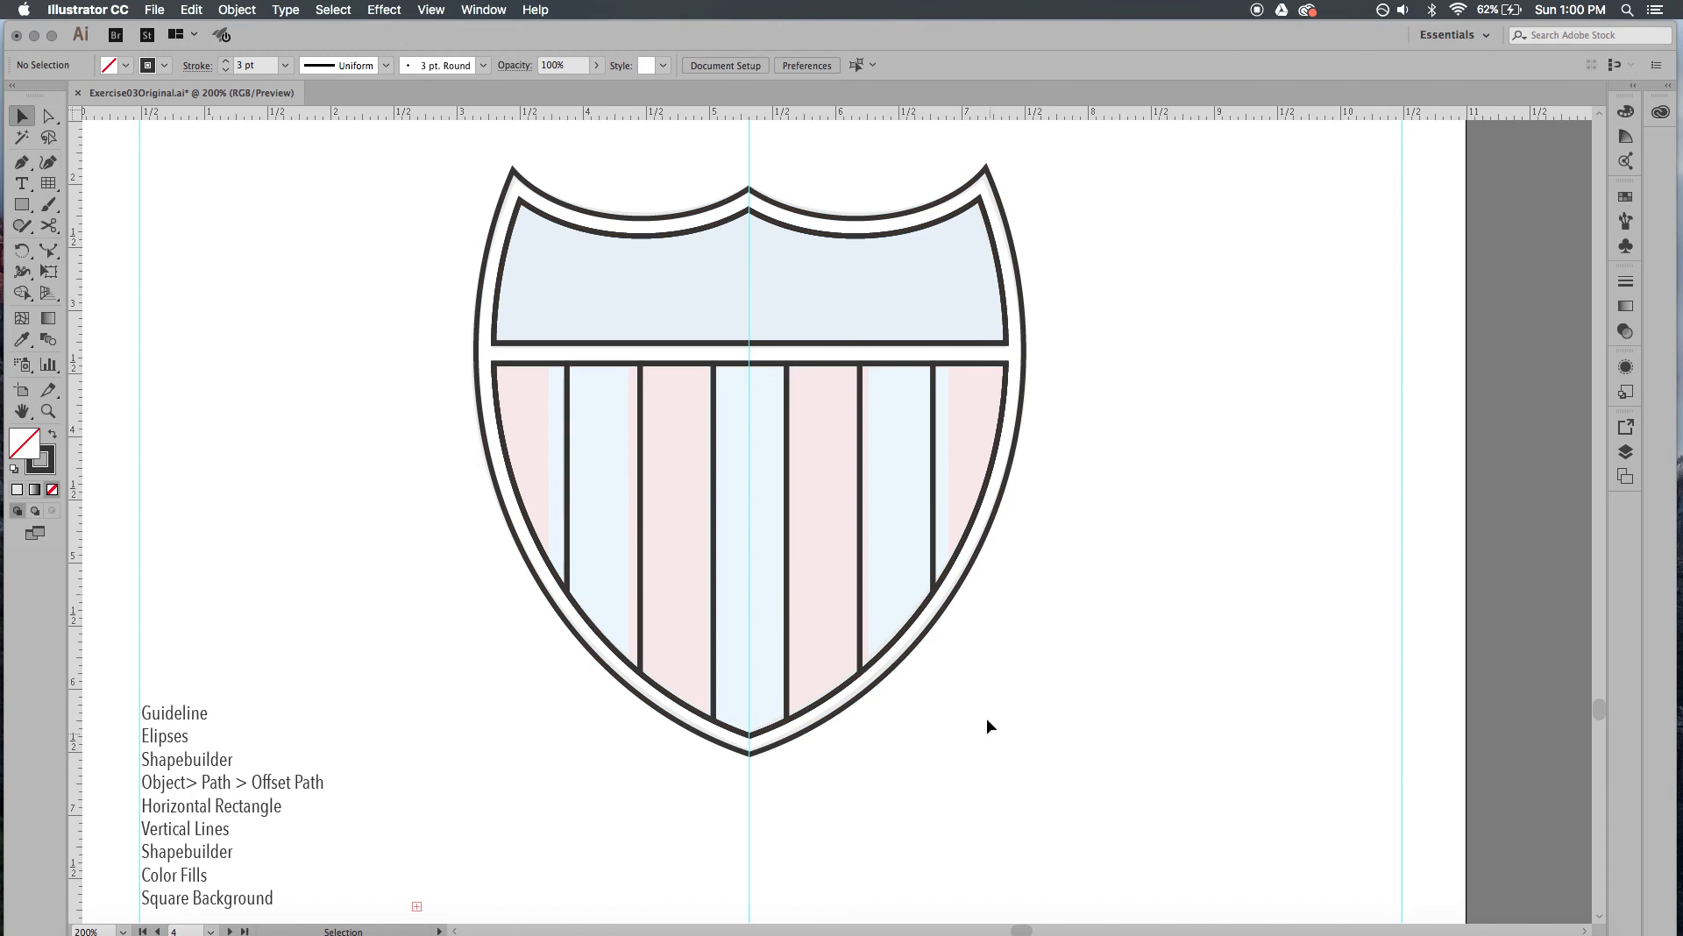
Fill the shield's border and horizontal band with light grey R=242 G=242 B=242, and deselect it
scroll(981, 766, up, 2)
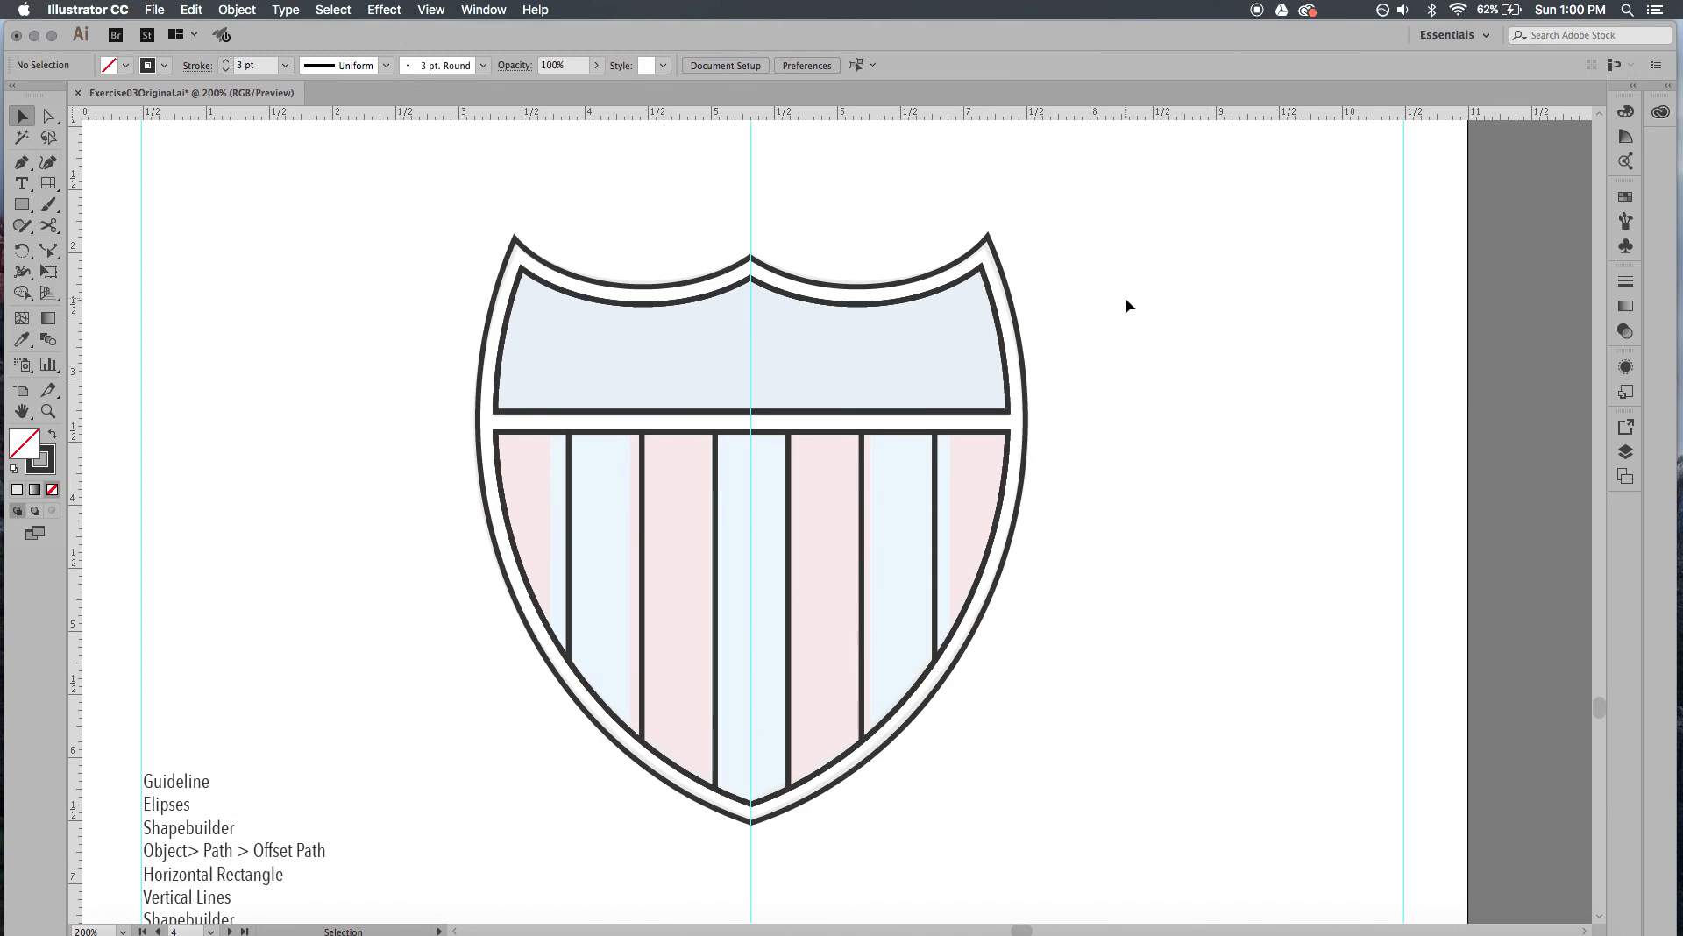
key(super+equal)
scroll(1123, 416, up, 3)
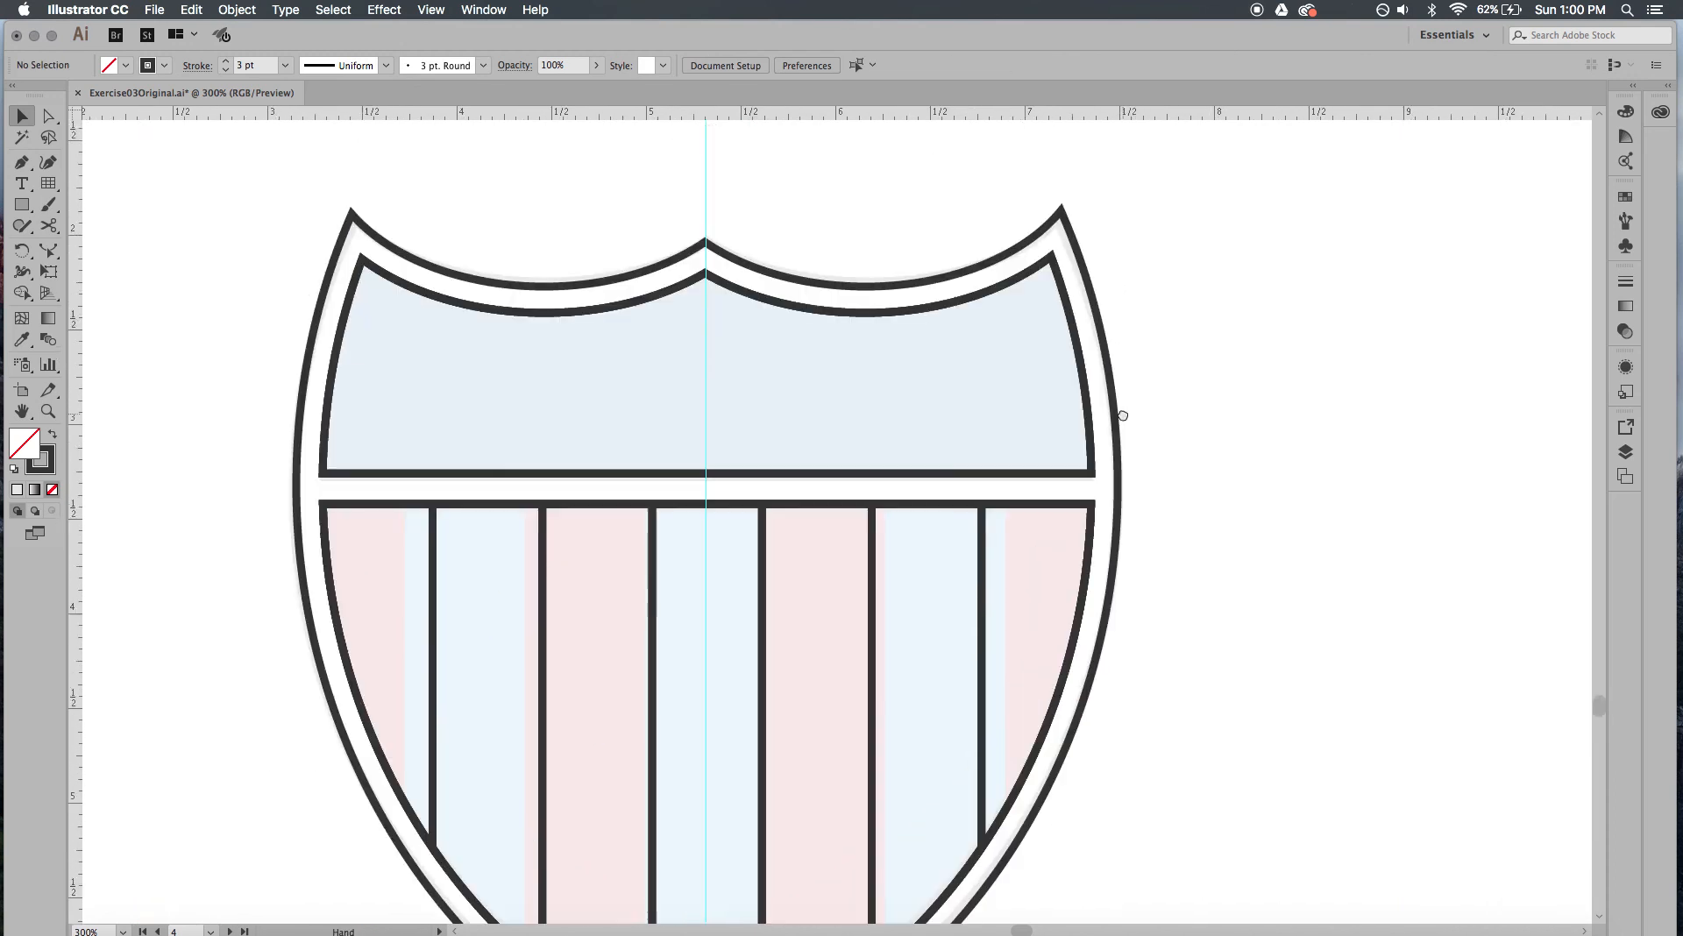
scroll(1100, 386, down, 1)
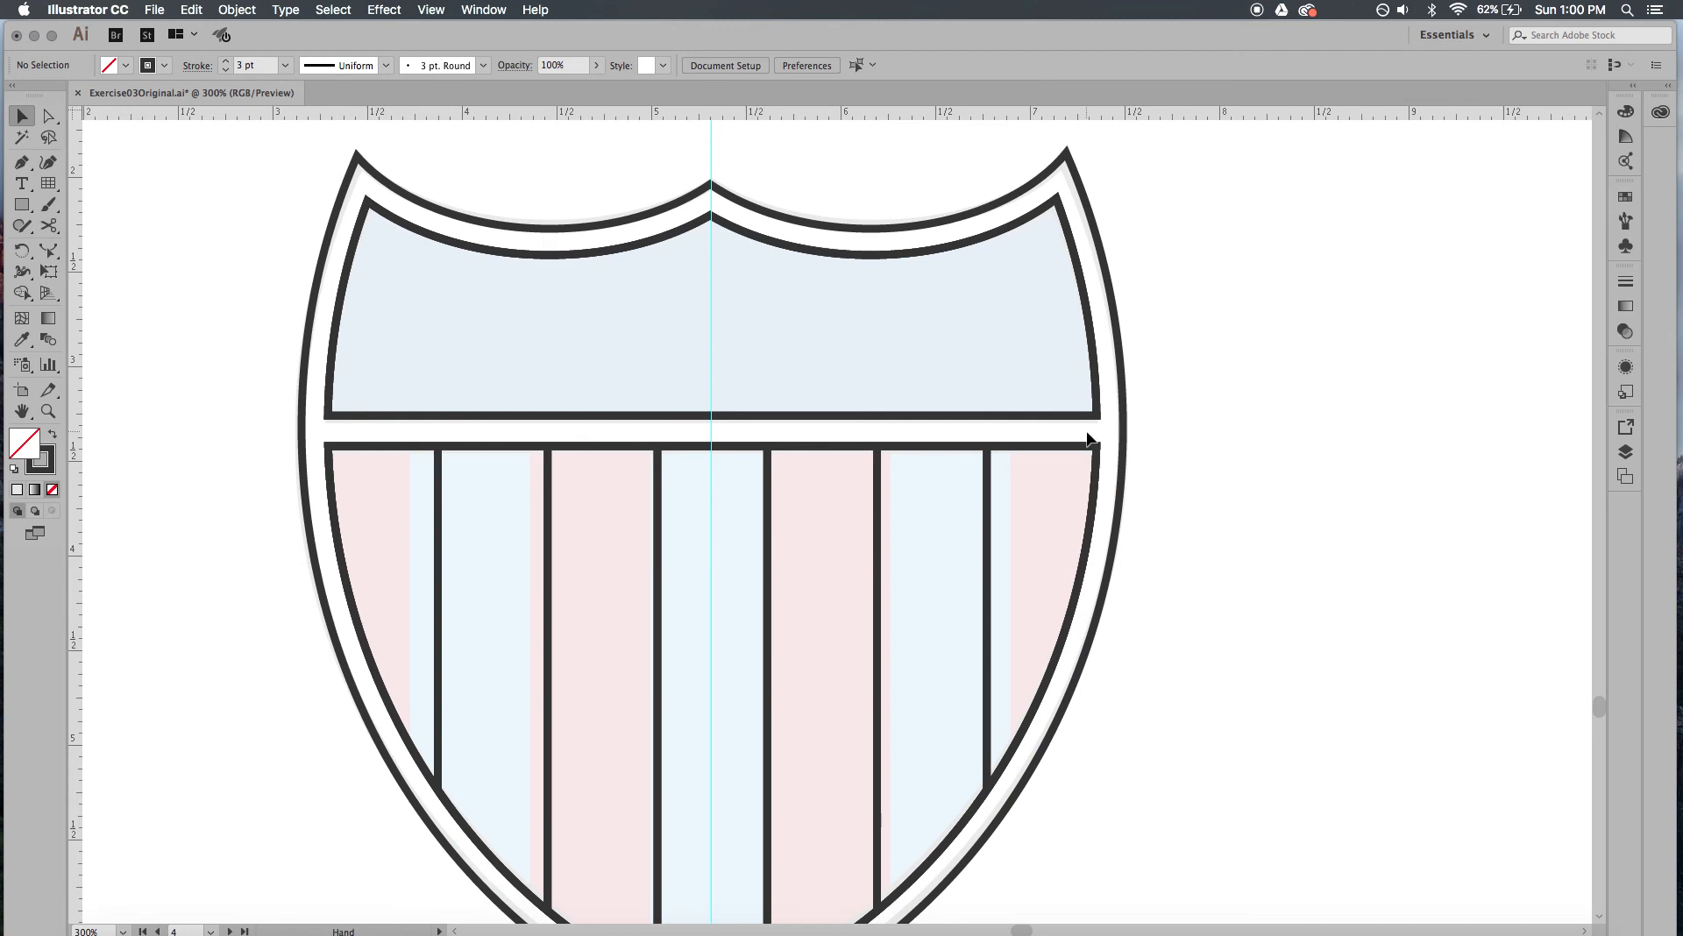
click(1096, 229)
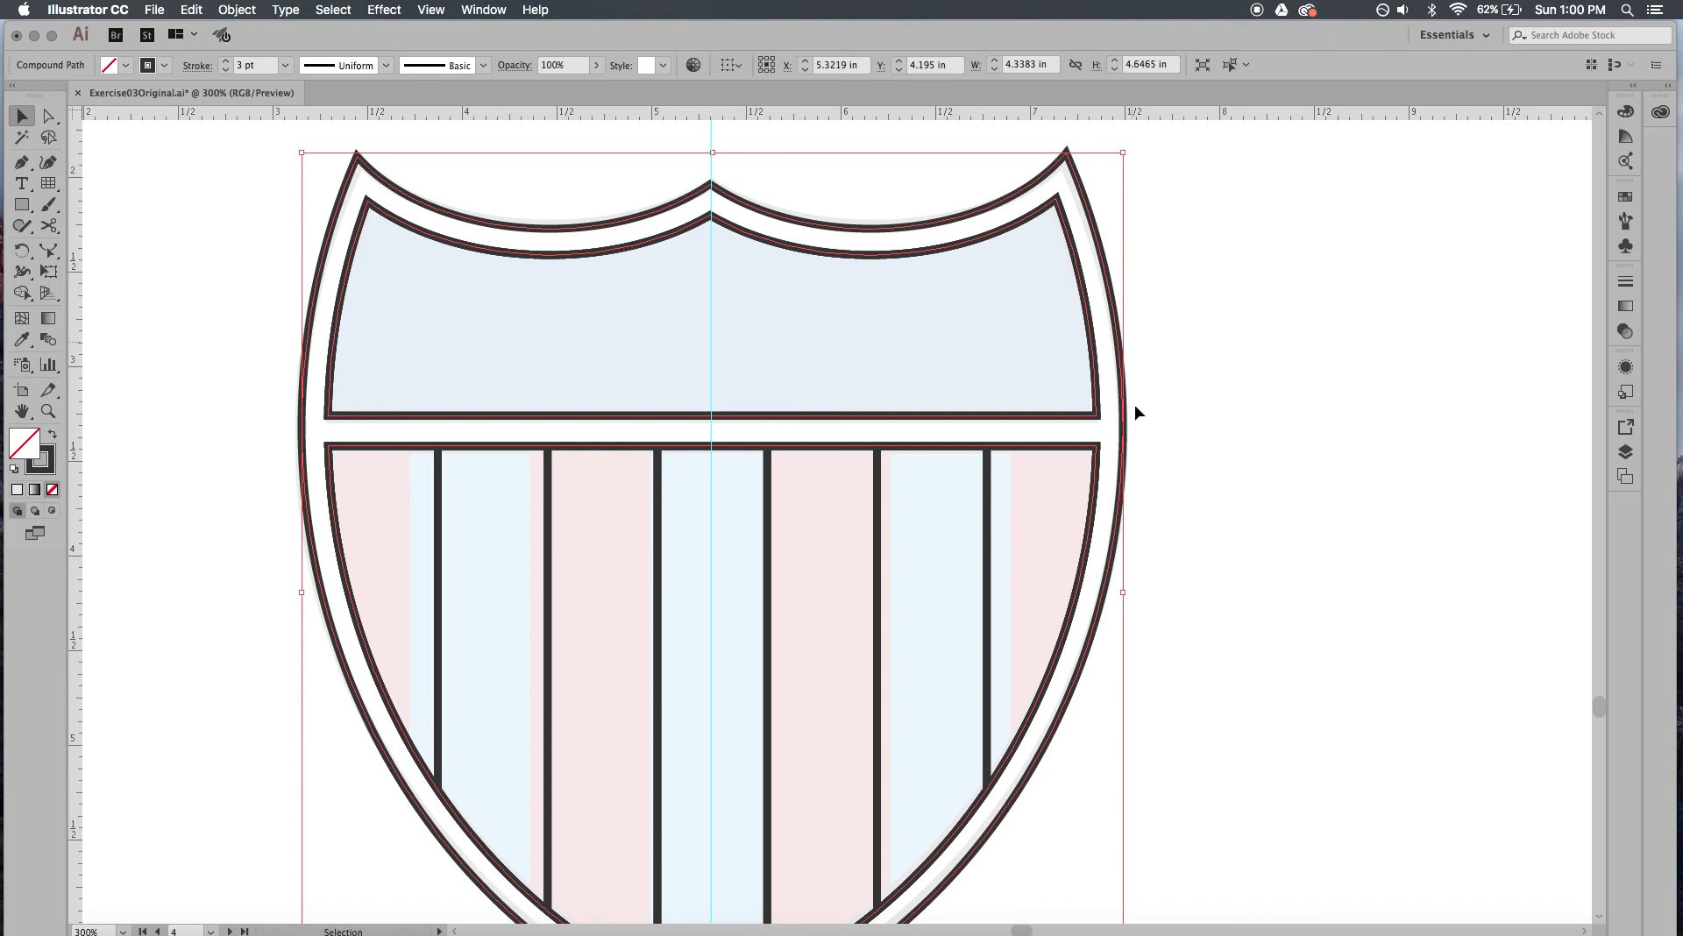
scroll(1136, 491, down, 3)
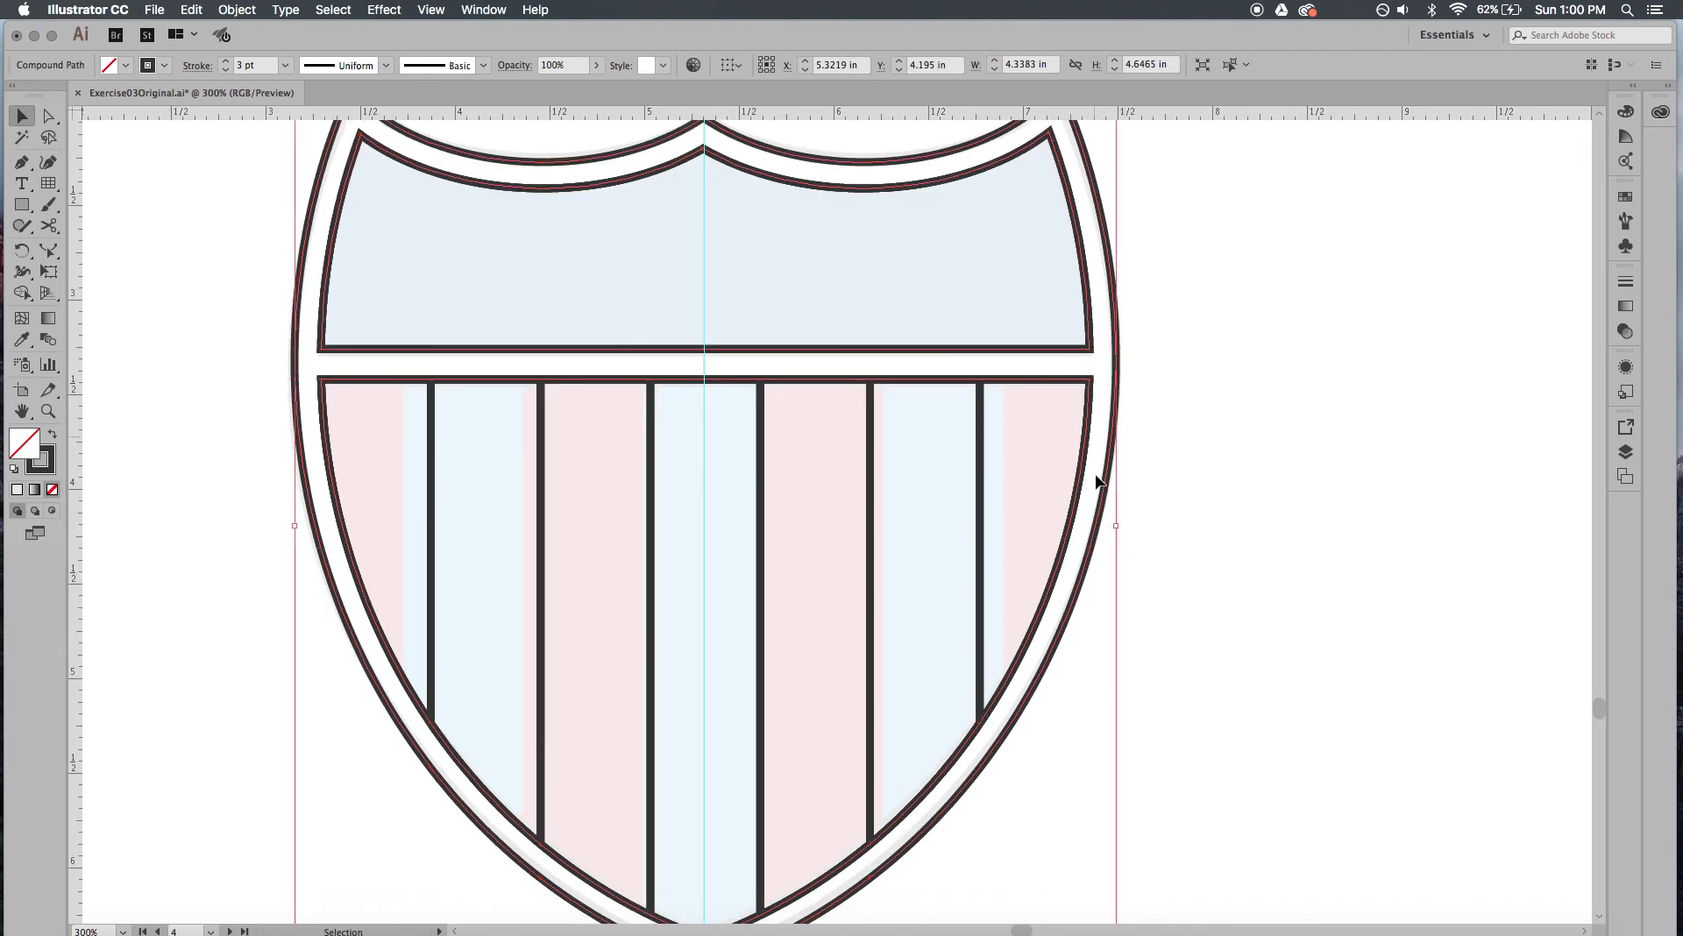
click(127, 65)
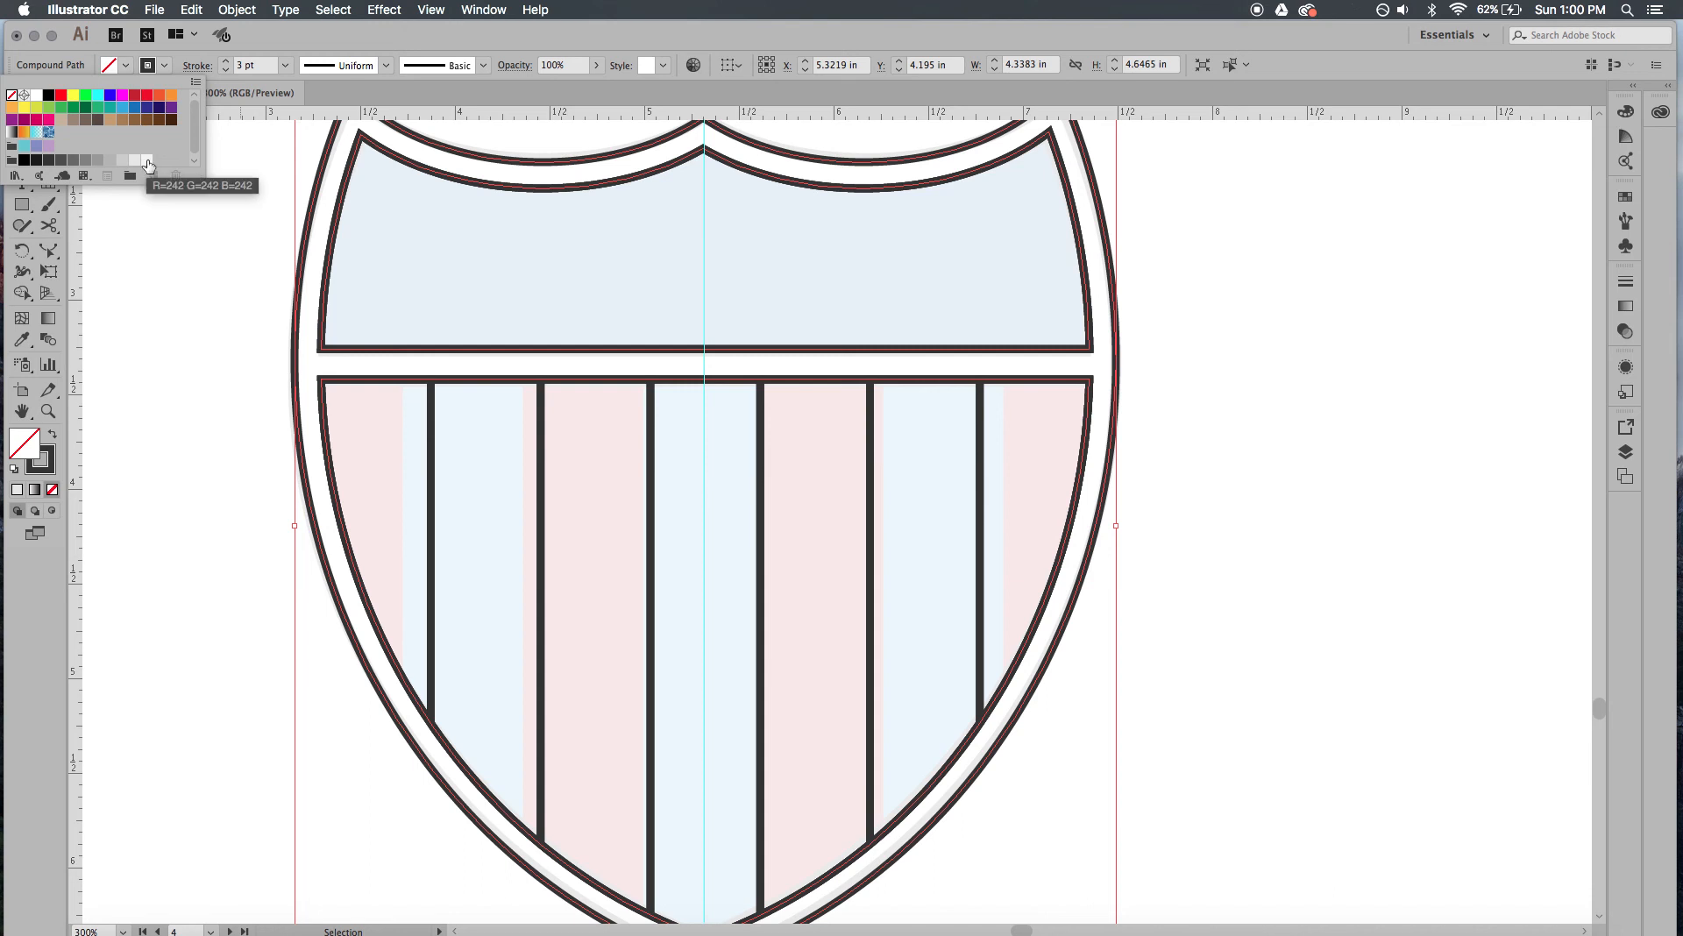
click(148, 162)
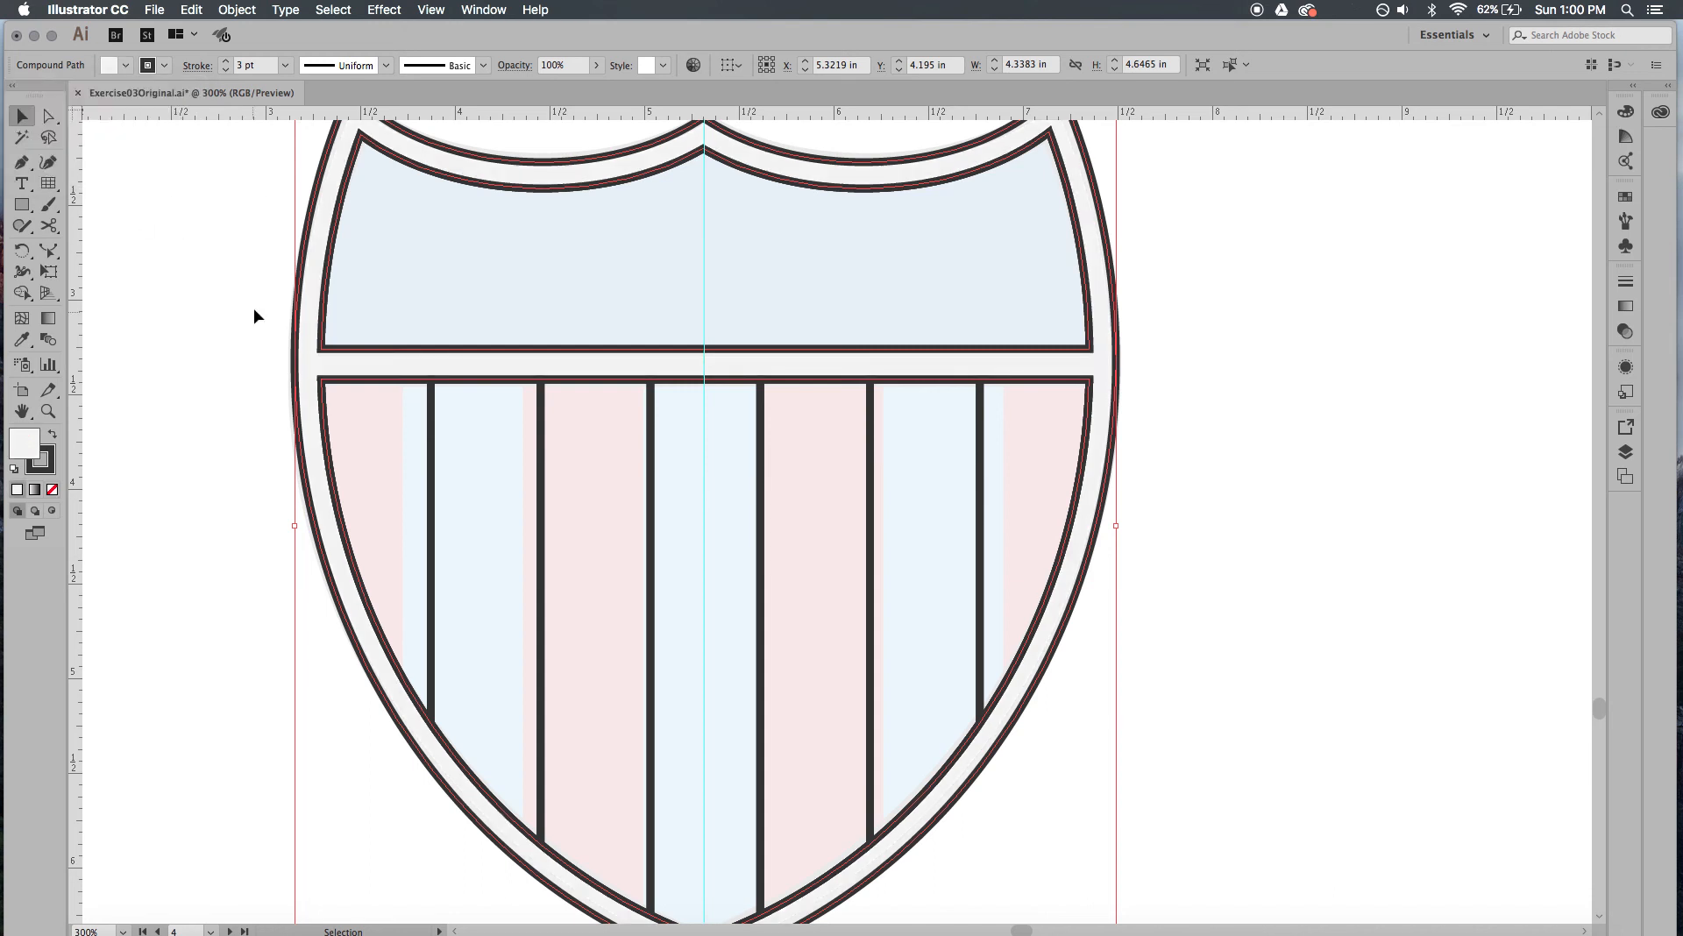
click(193, 230)
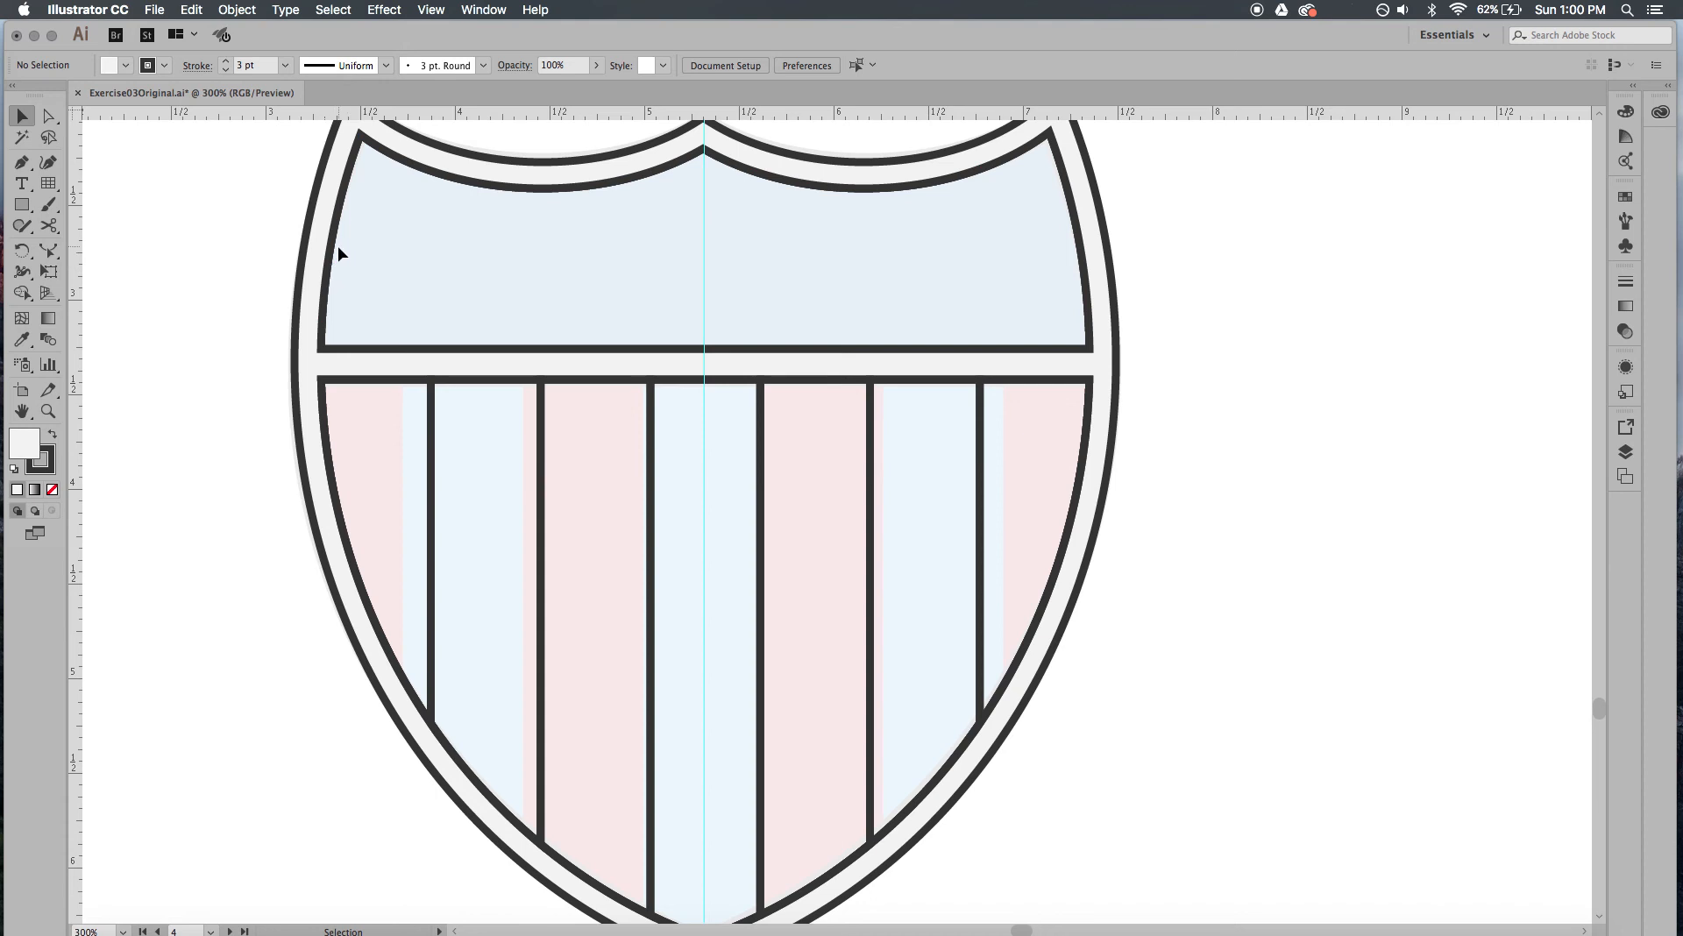
Select the shield border and turn the empty upper panel into its own shape with Shape Builder
scroll(377, 258, up, 2)
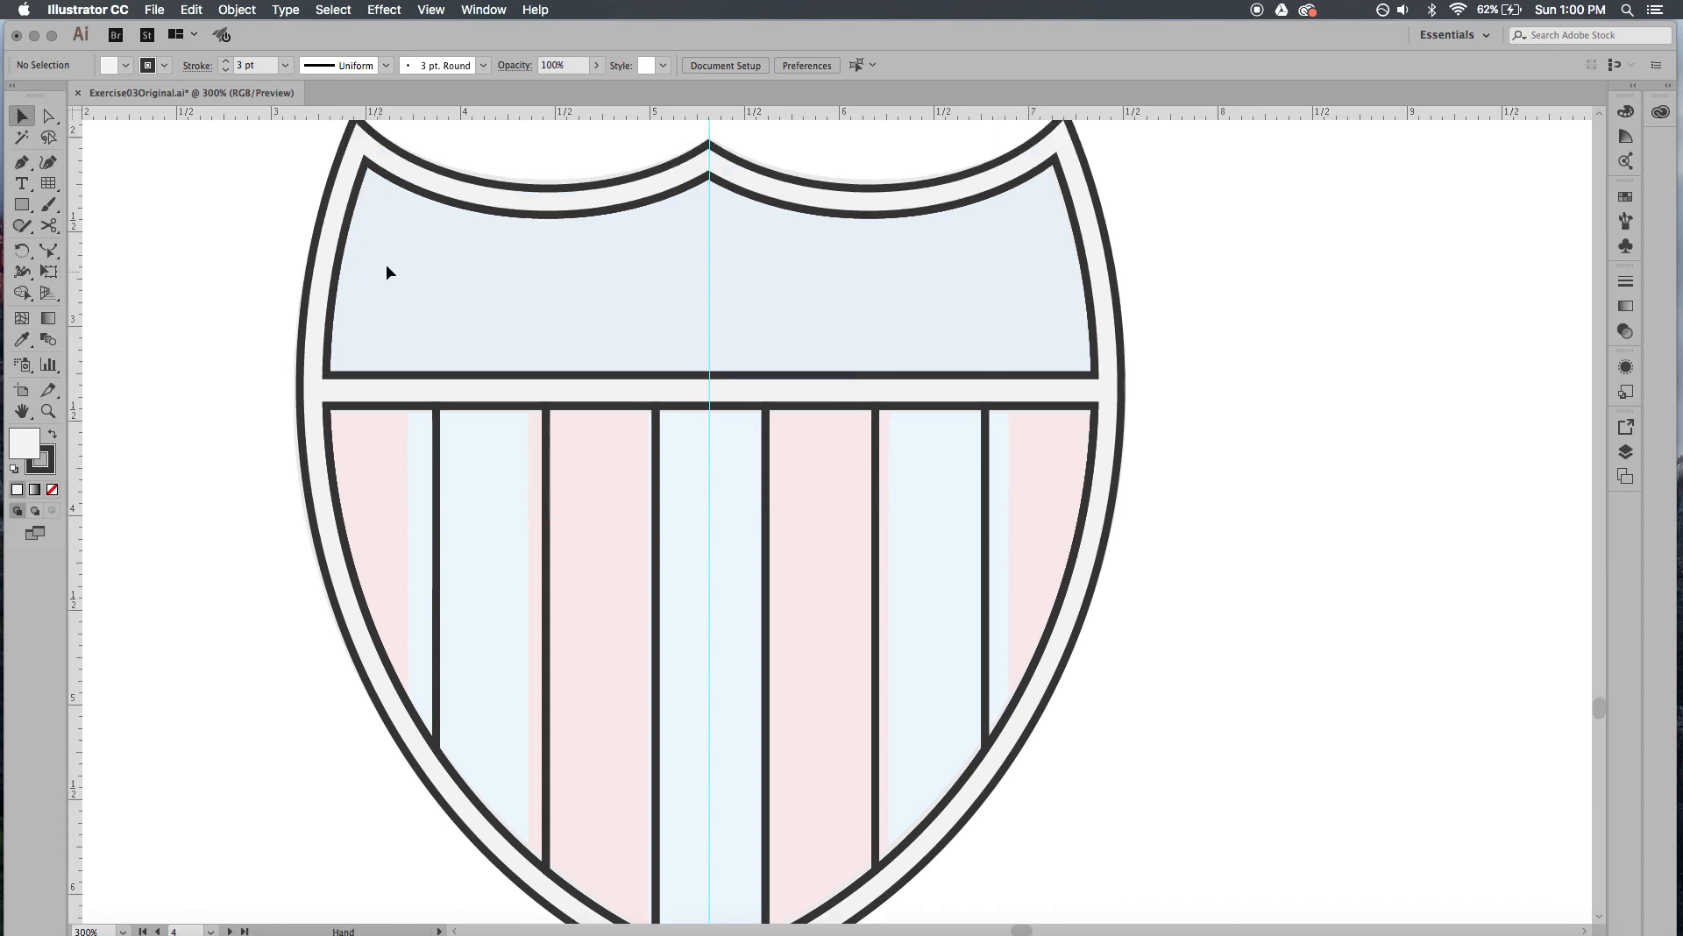
click(474, 214)
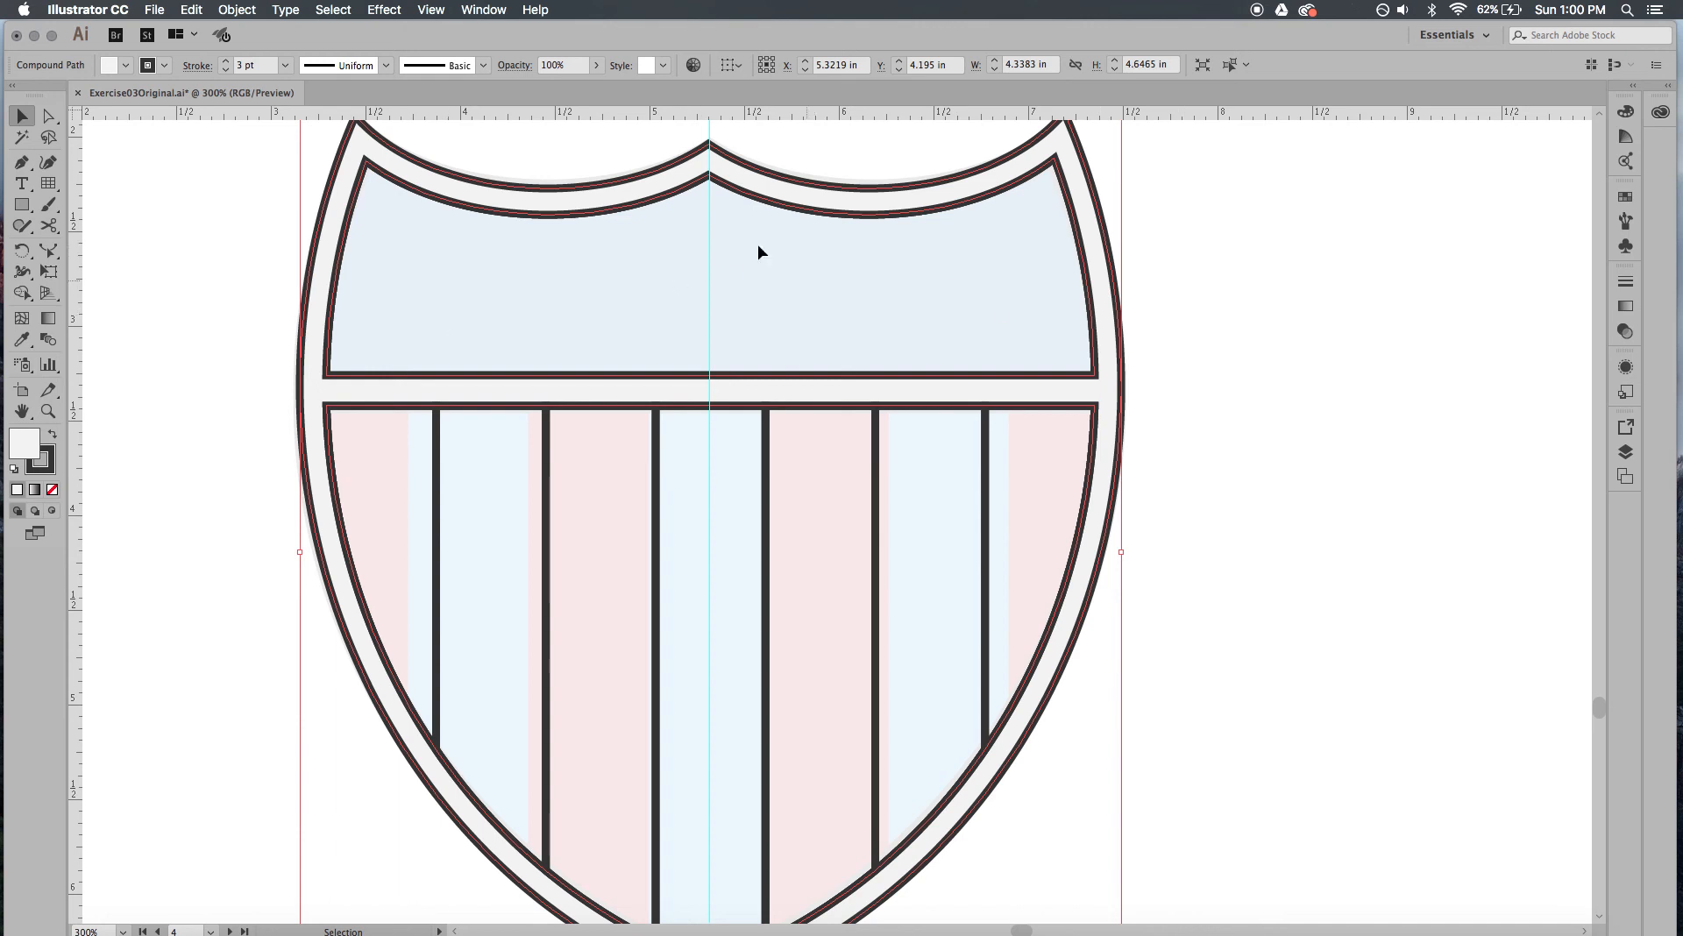
key(shift+m)
click(792, 293)
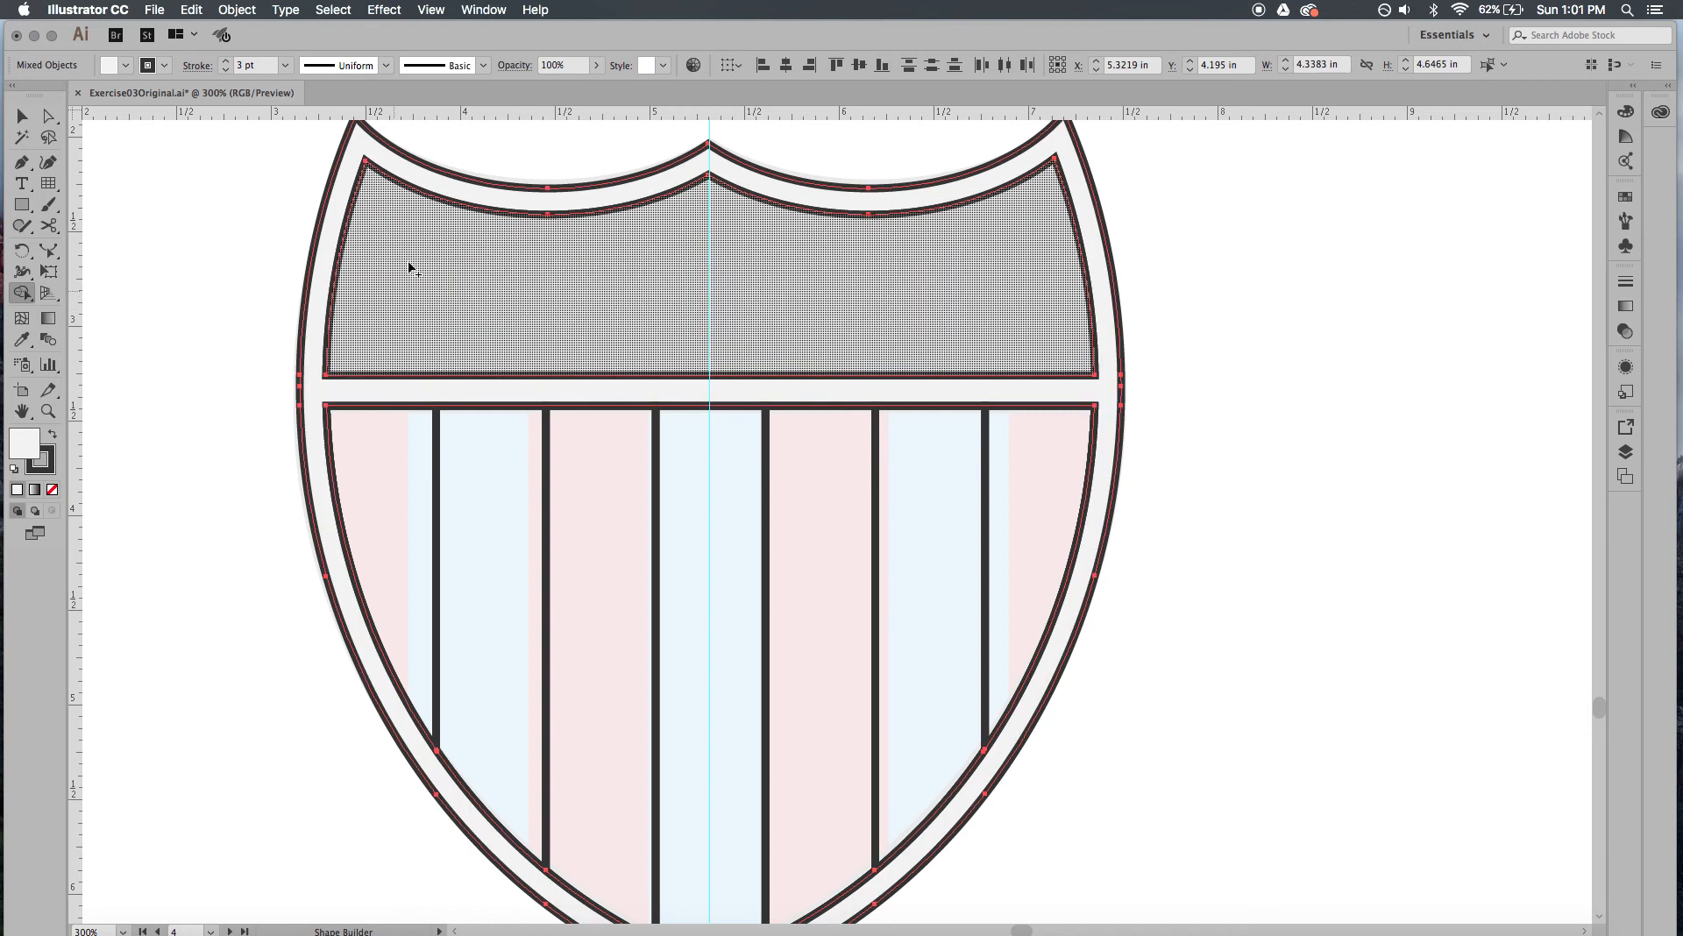
Fill the shield's upper panel with medium blue using Shape Builder
click(125, 64)
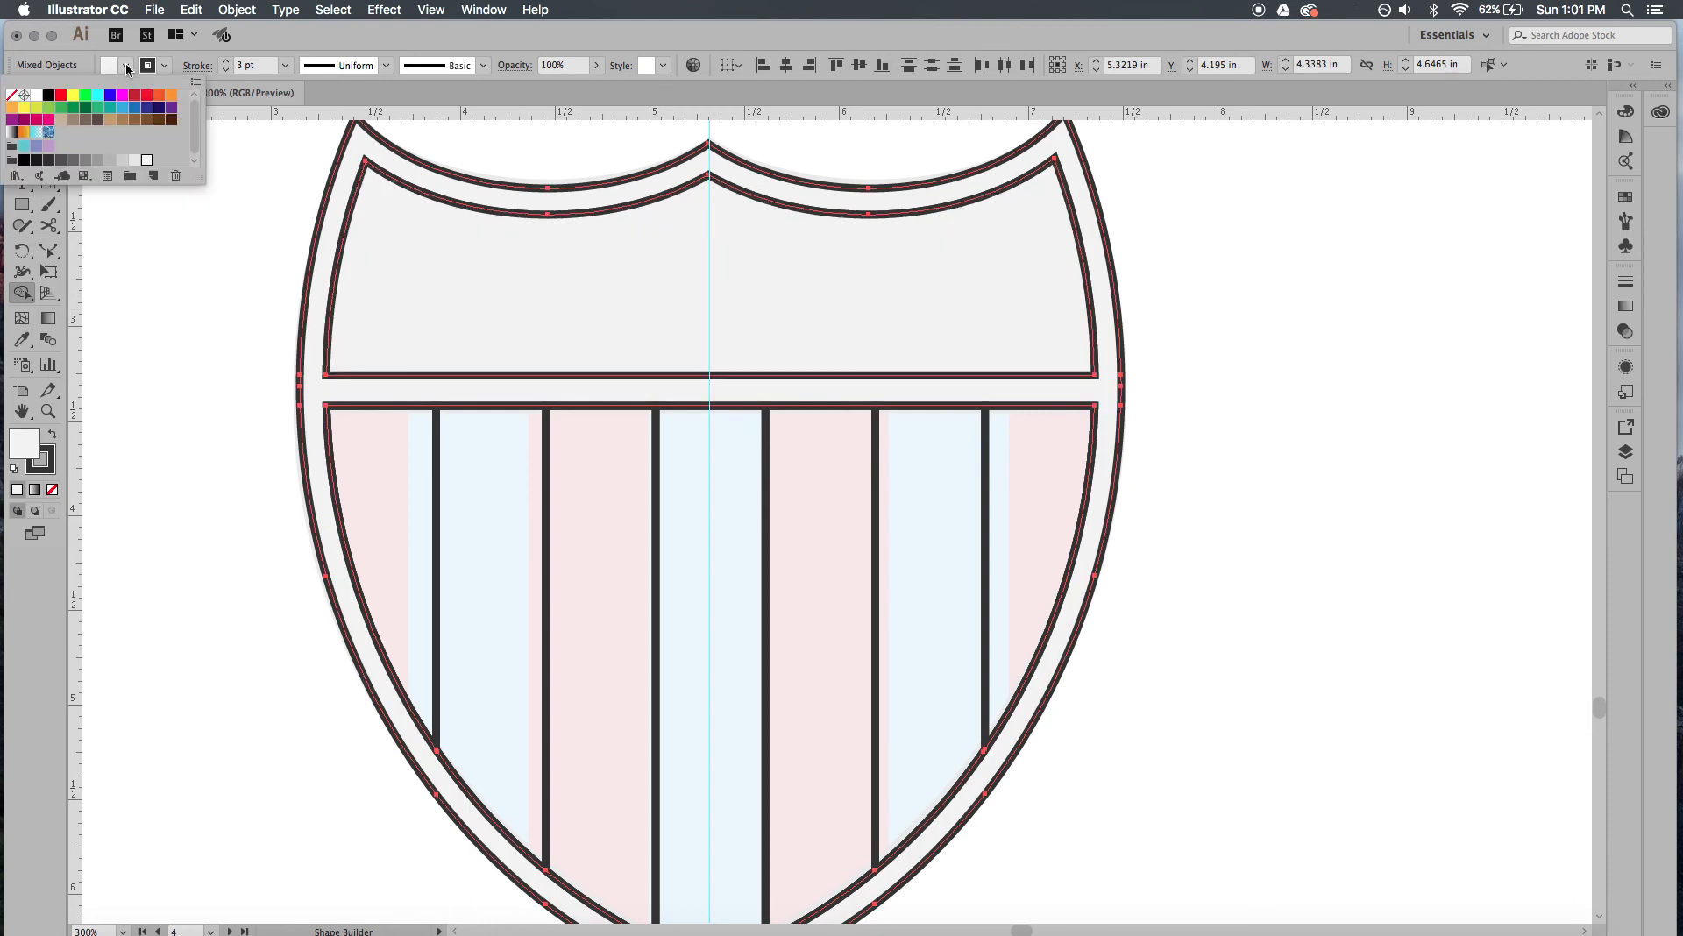
click(136, 108)
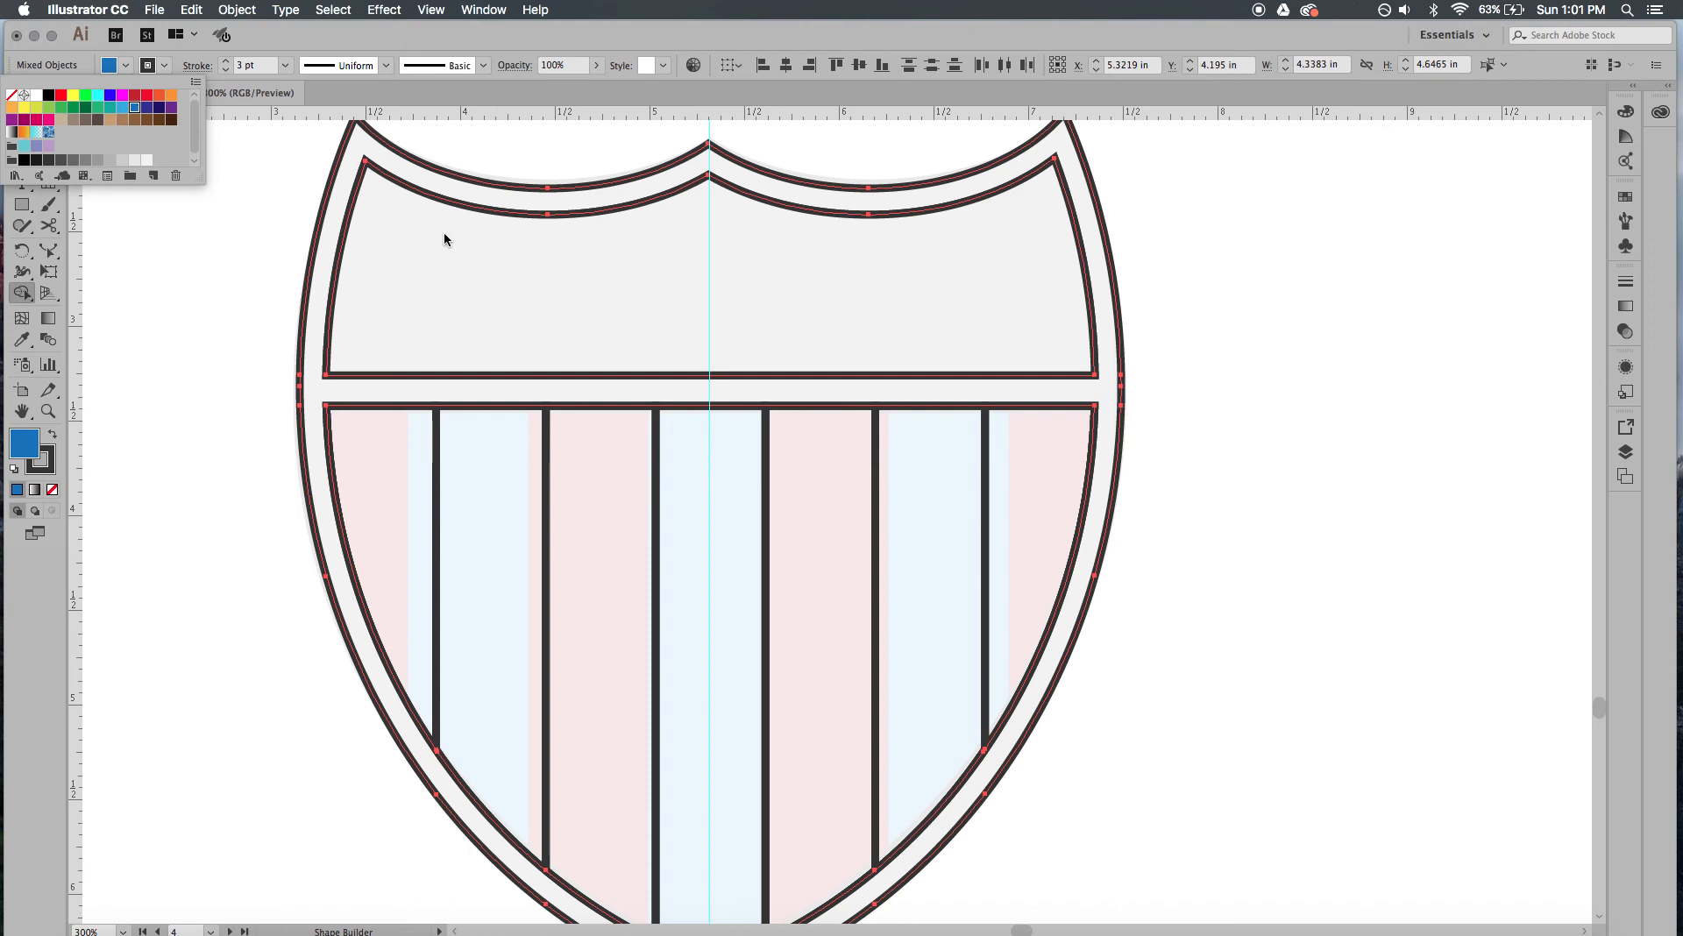
click(581, 262)
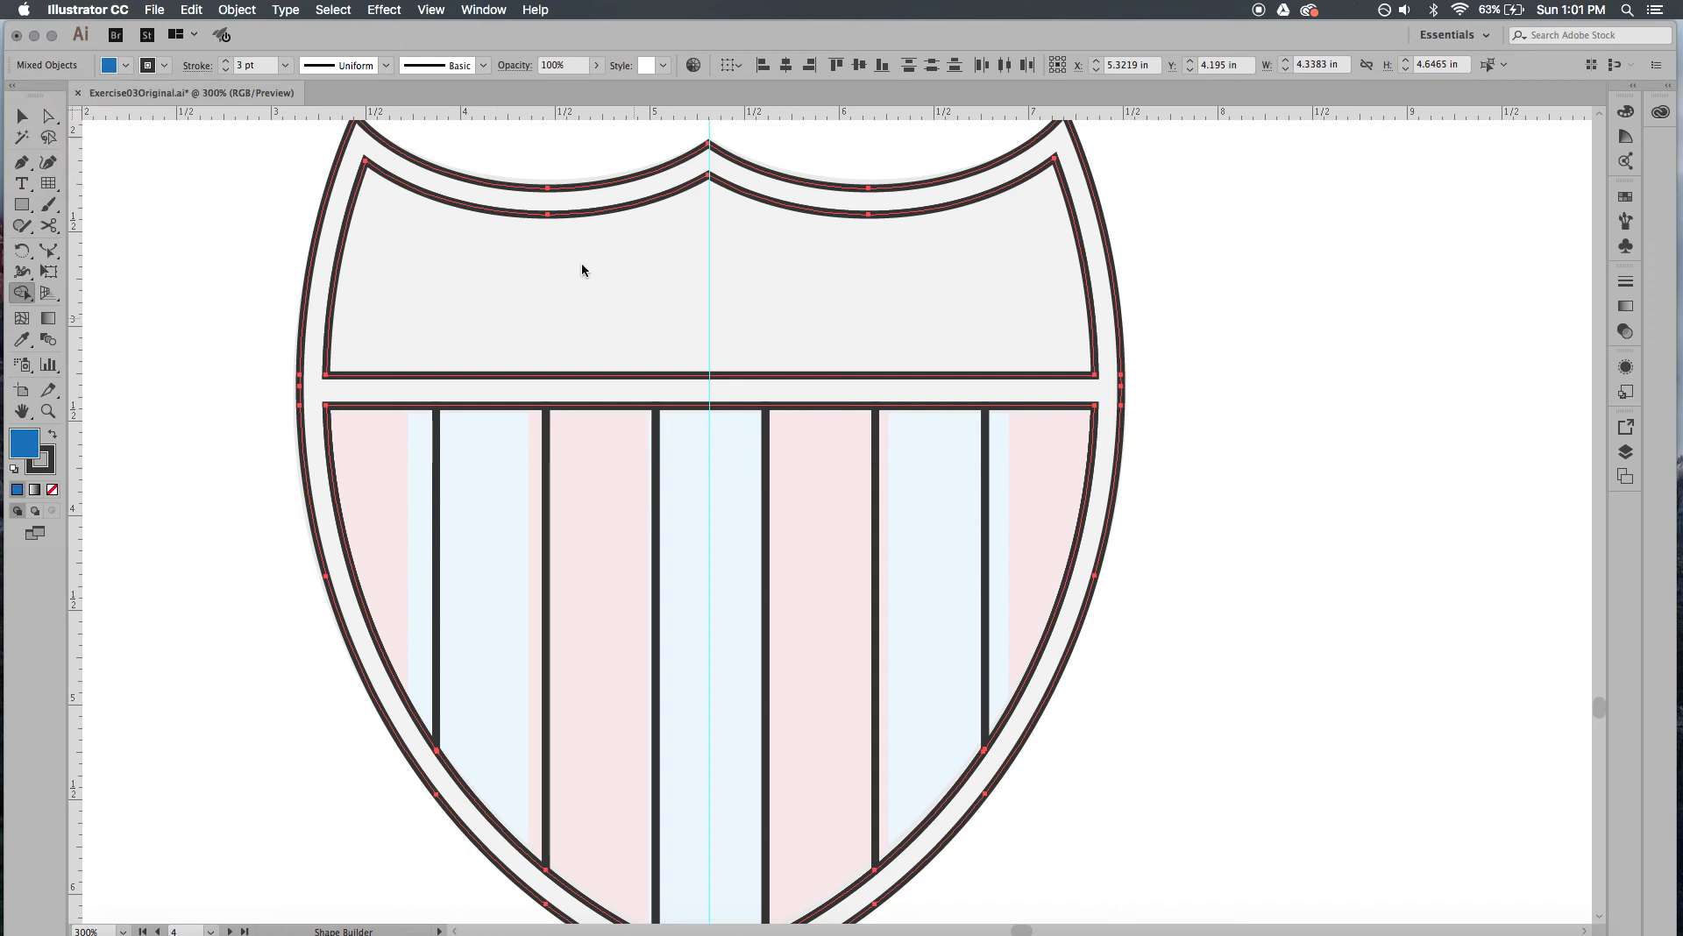
click(774, 290)
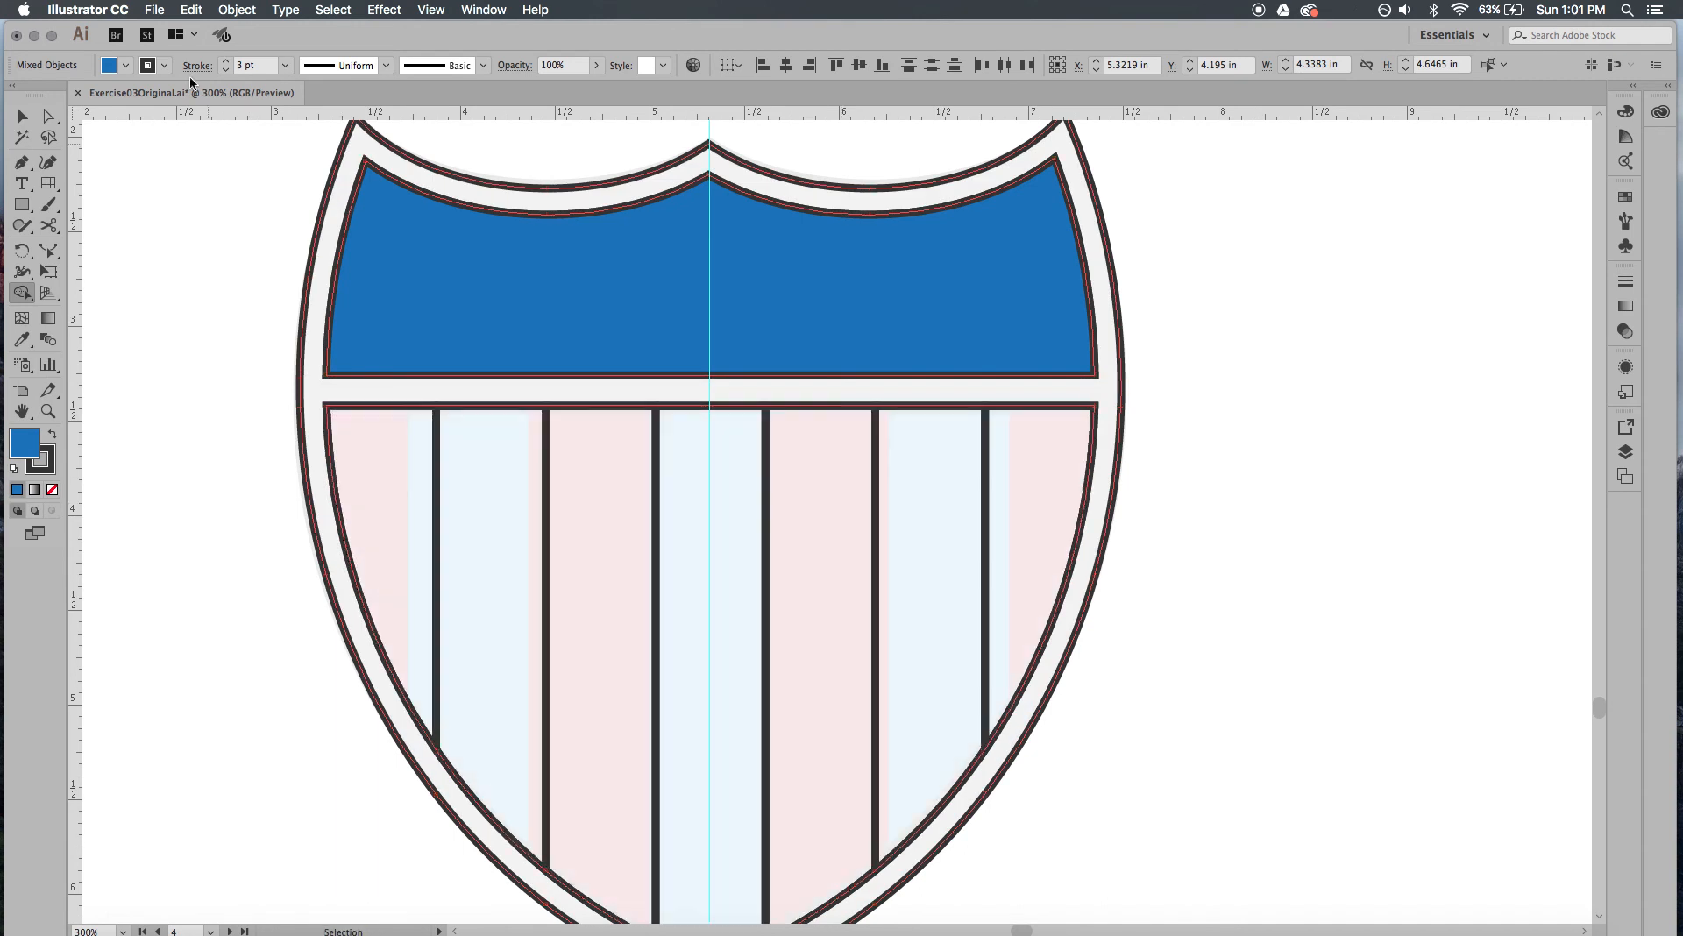
Select the shield with its vertical grid lines, and fill the two outer stripes and every second stripe between with dark red using Shape Builder
click(124, 68)
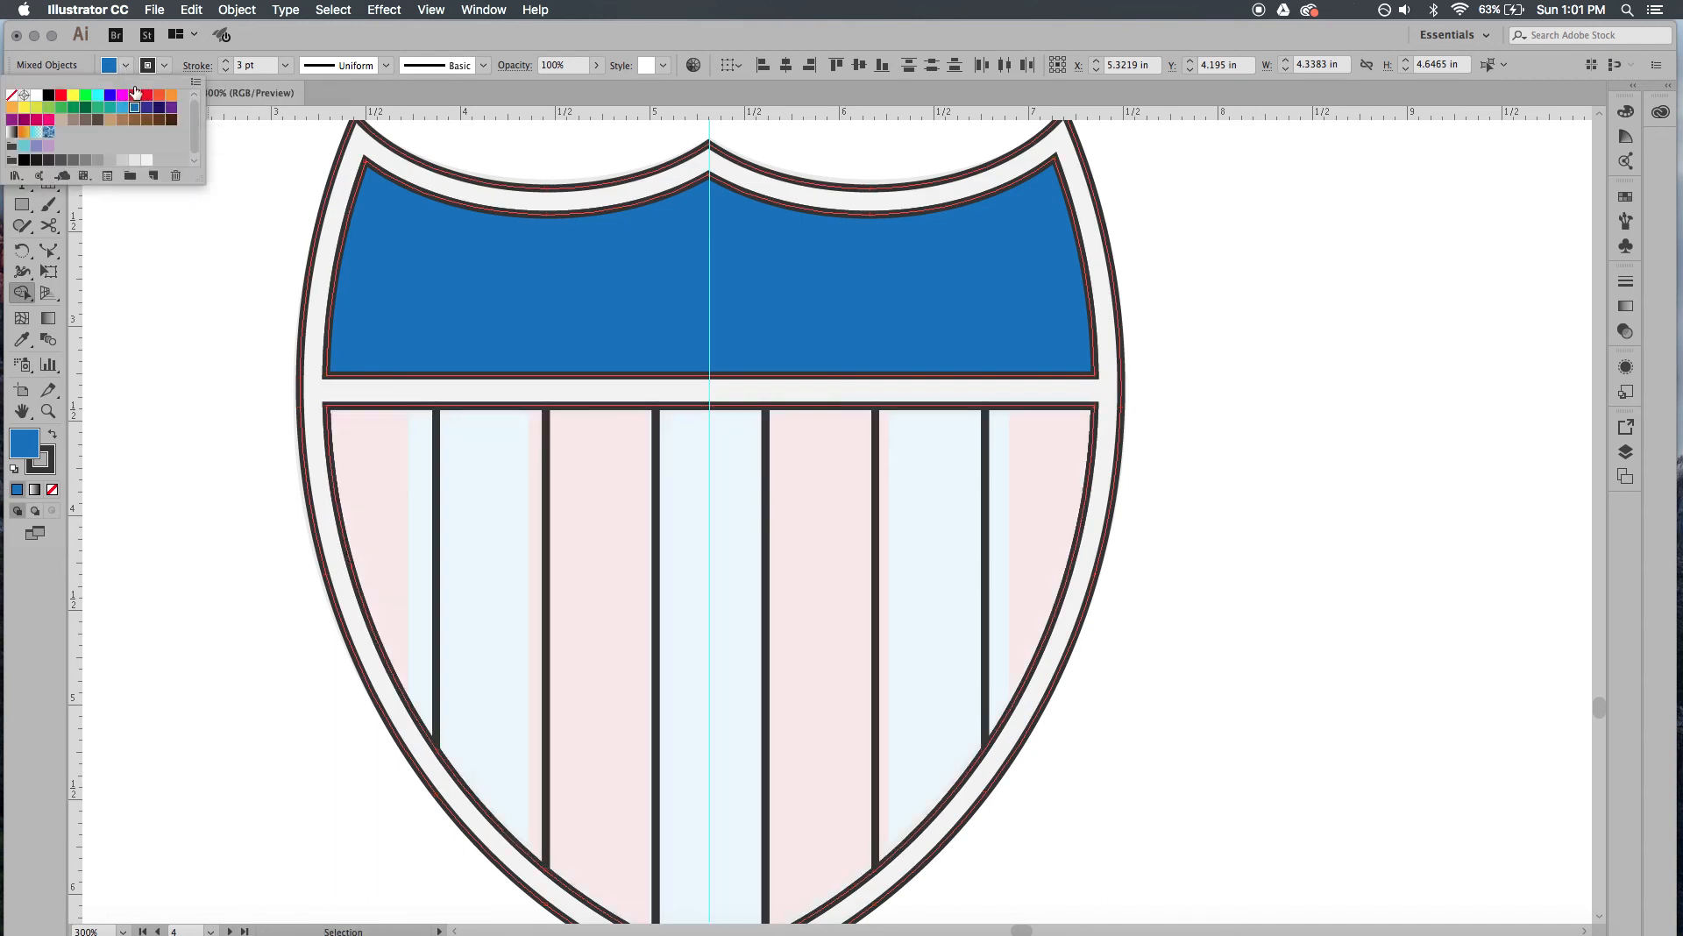
click(139, 99)
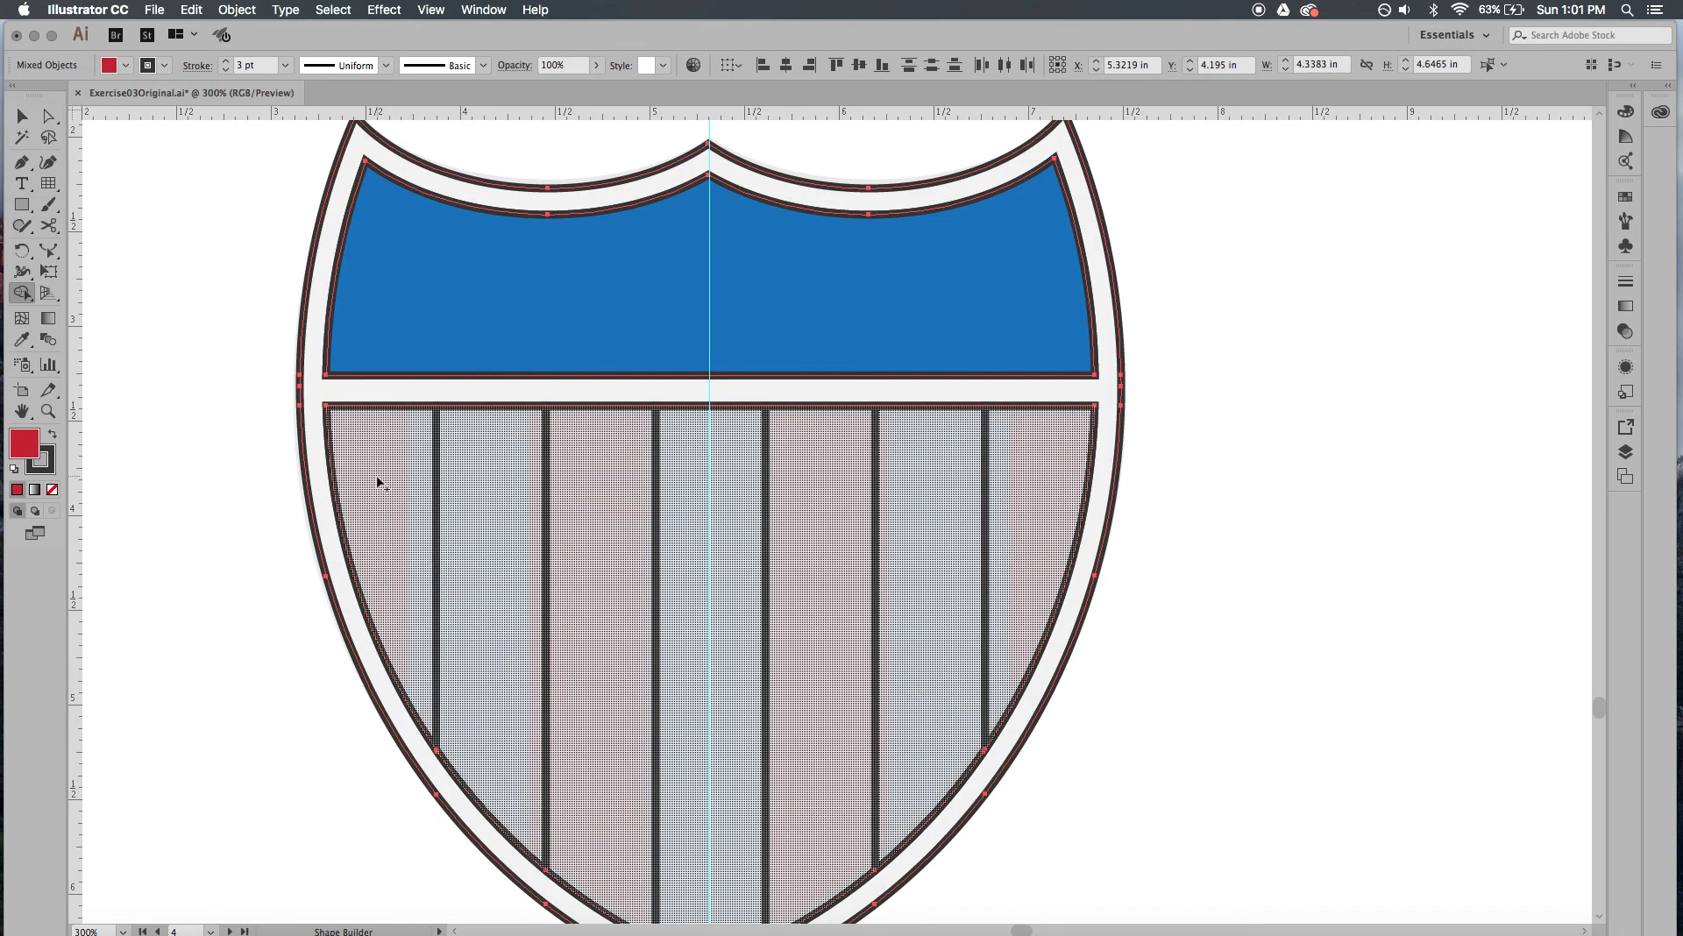
key(super)
mouse_move(187, 287)
mouse_down()
mouse_move(1107, 754)
mouse_move(1207, 866)
mouse_up()
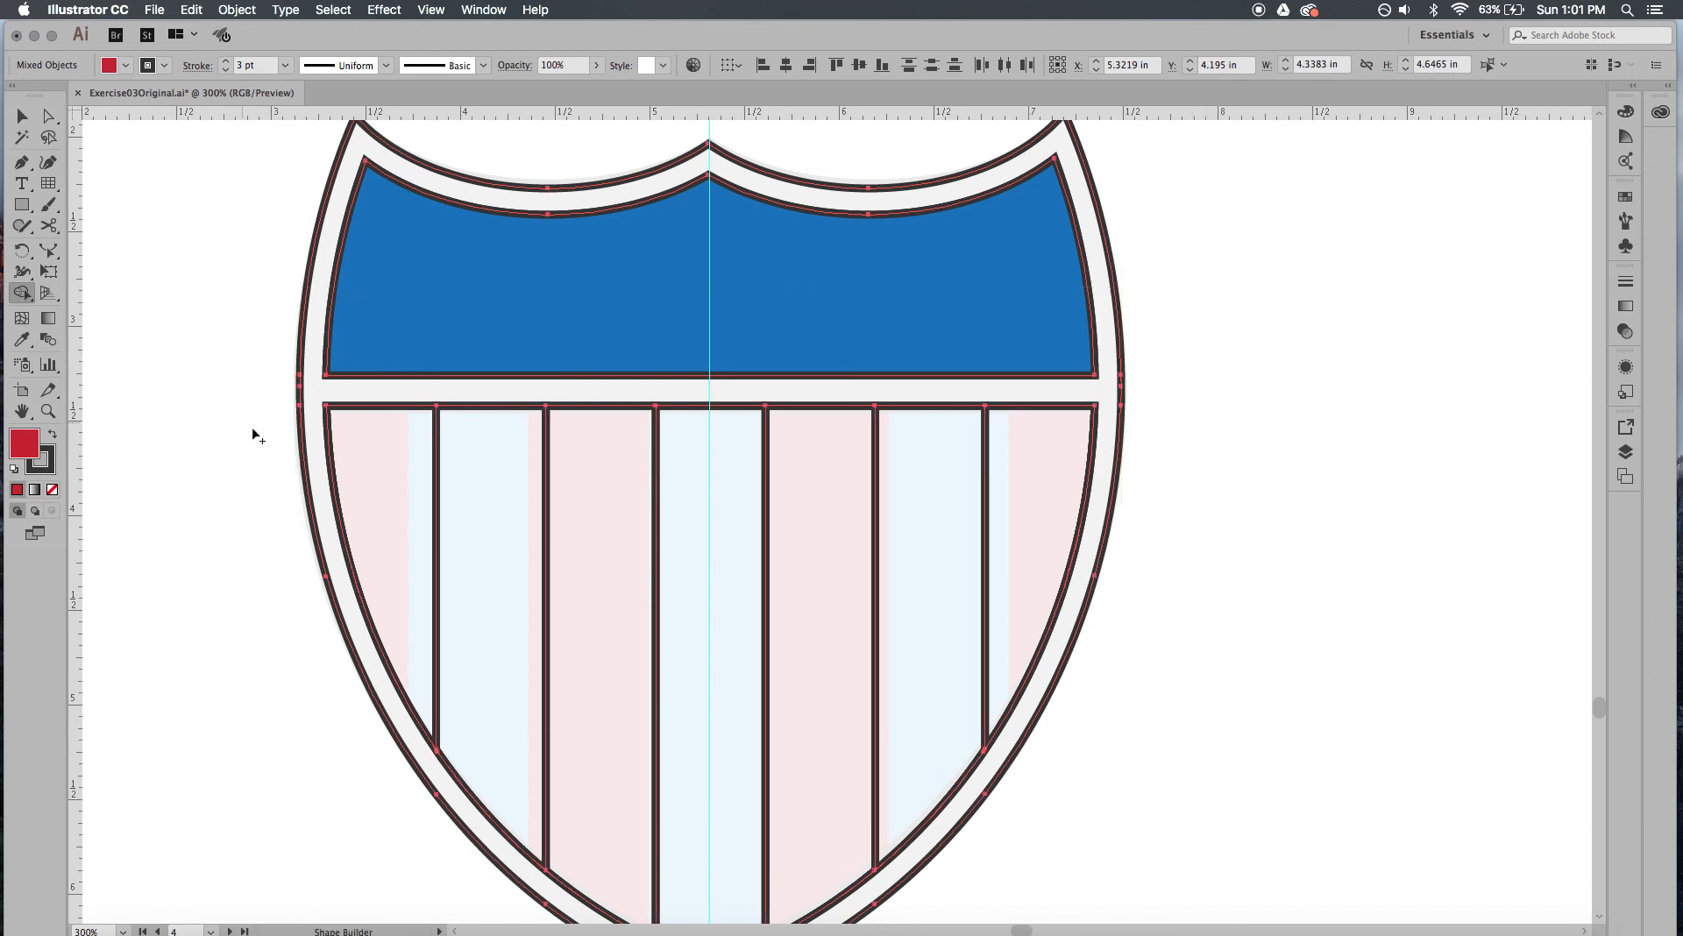
click(392, 450)
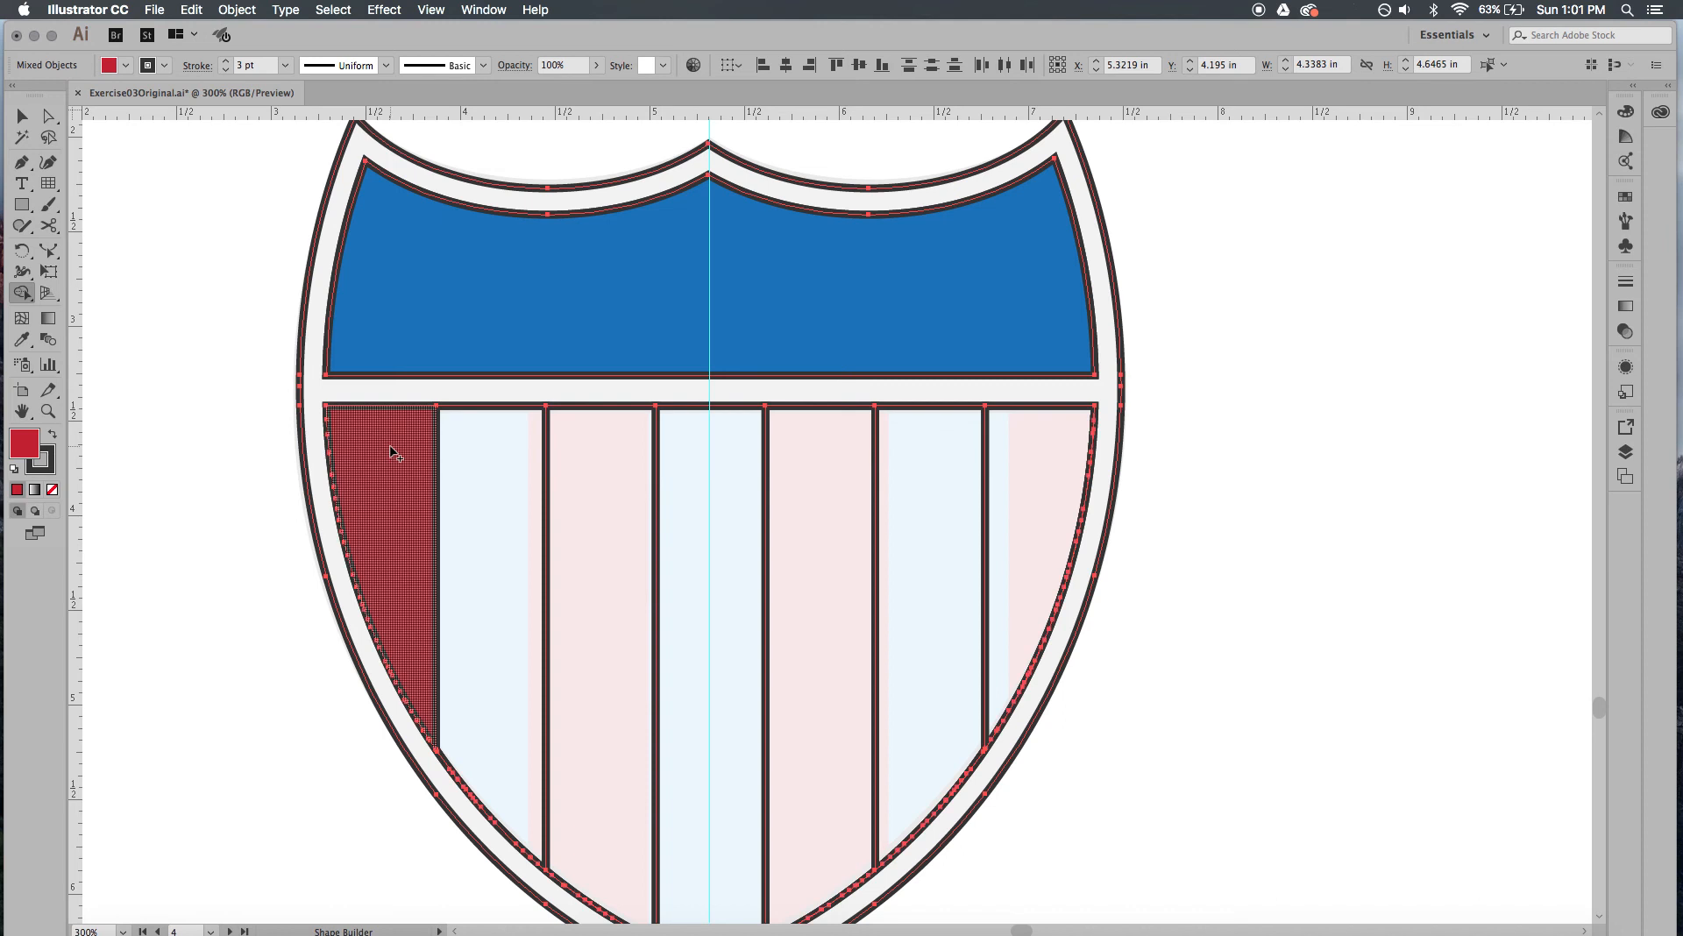
click(609, 473)
click(859, 539)
click(1015, 526)
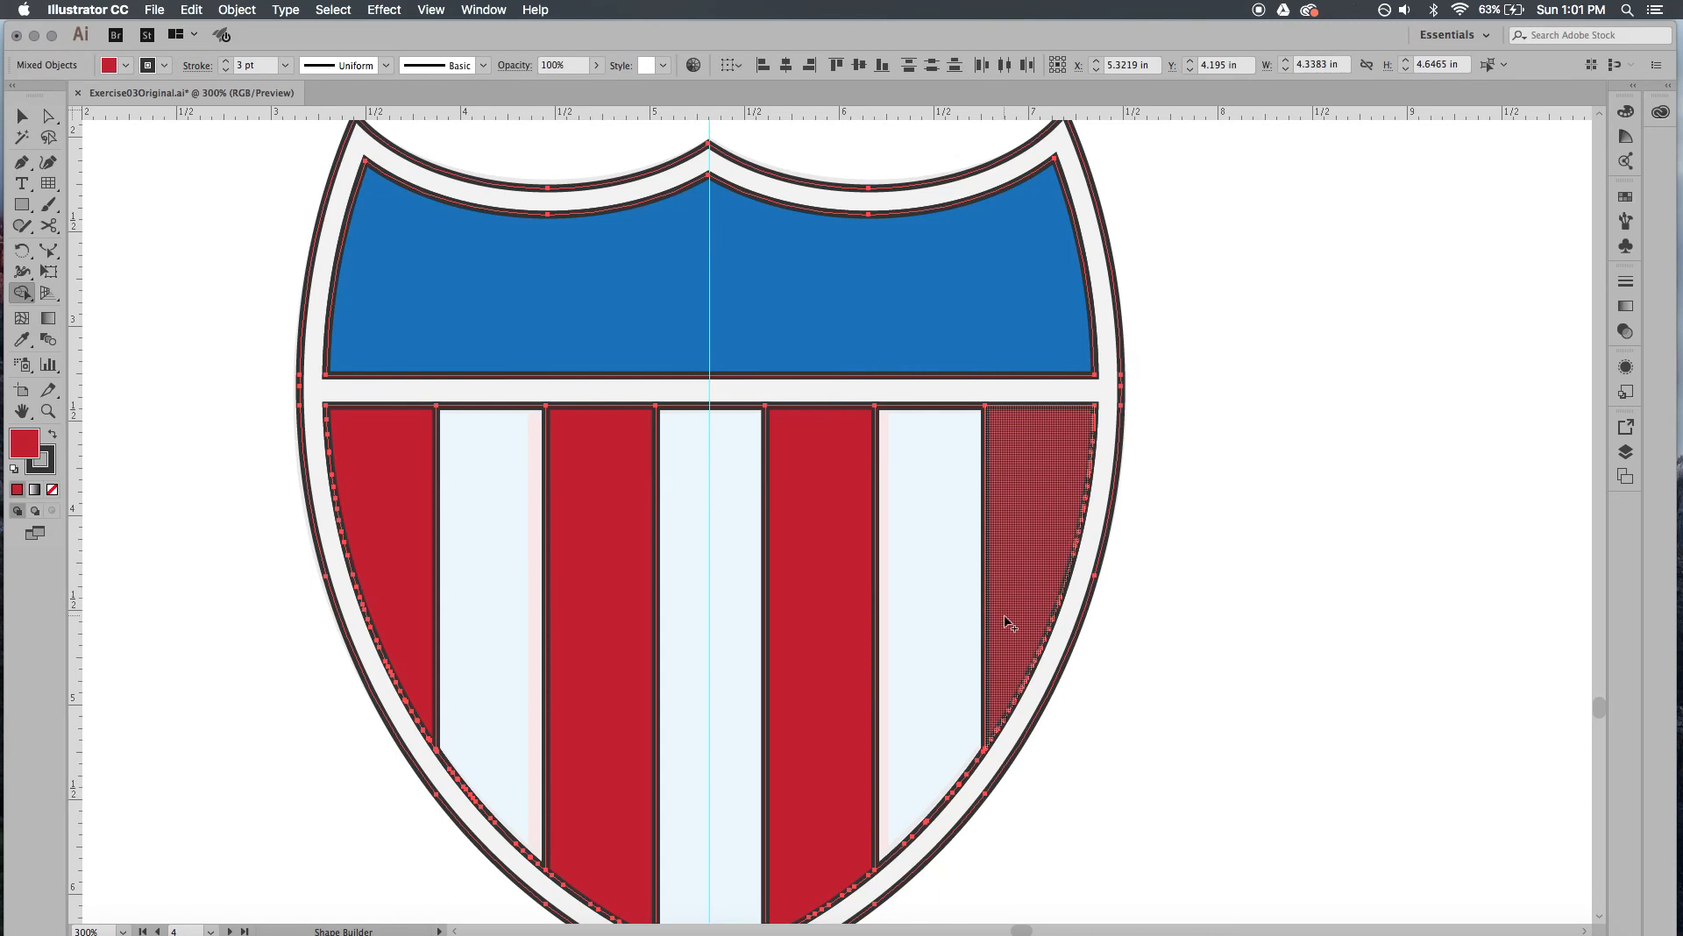
Fill the three remaining stripes of the shield's lower panel with light blue using Shape Builder, and deselect everything
key(super+h)
click(128, 65)
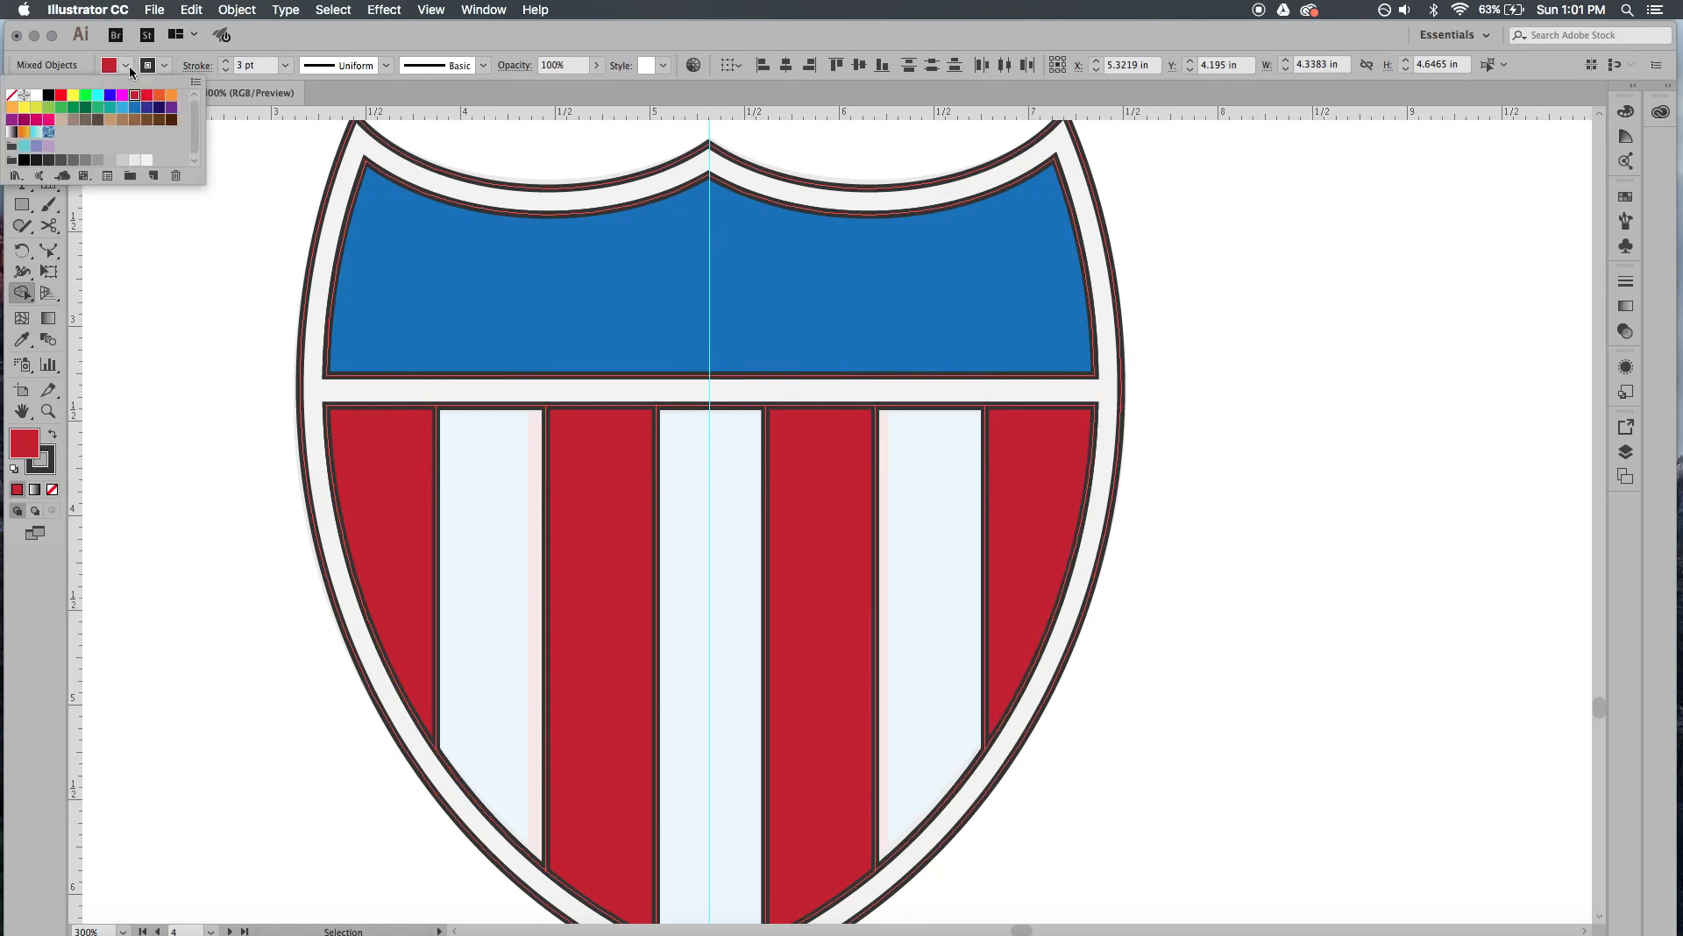
click(122, 108)
click(518, 477)
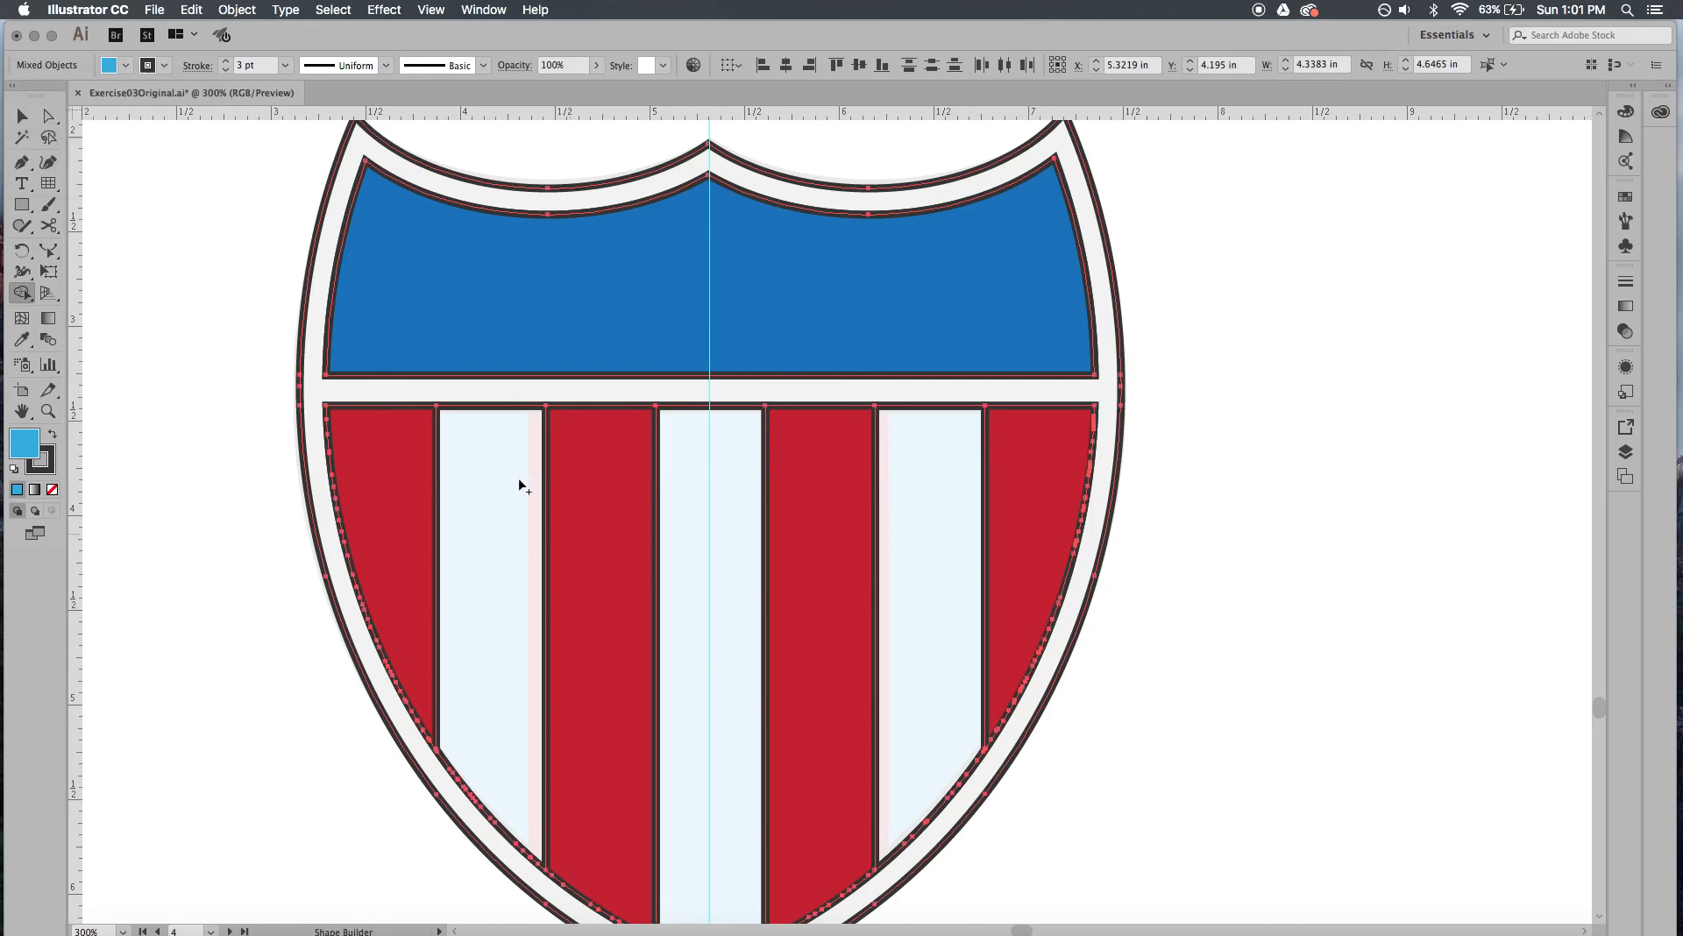
click(537, 482)
click(683, 486)
click(939, 486)
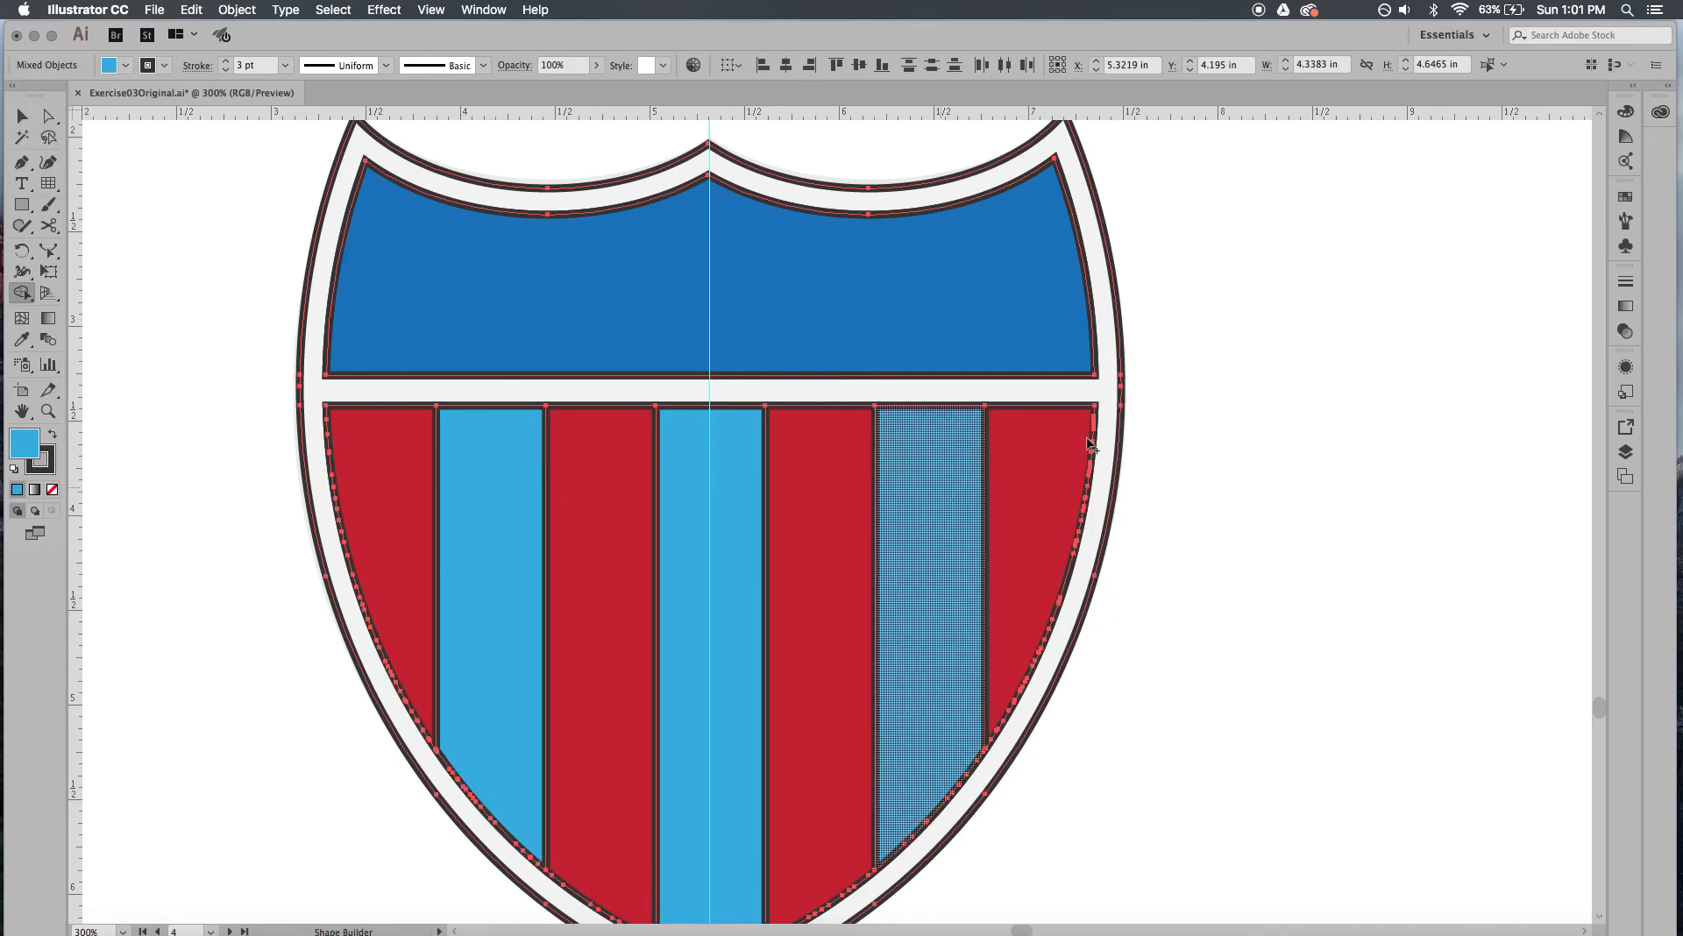
key(v)
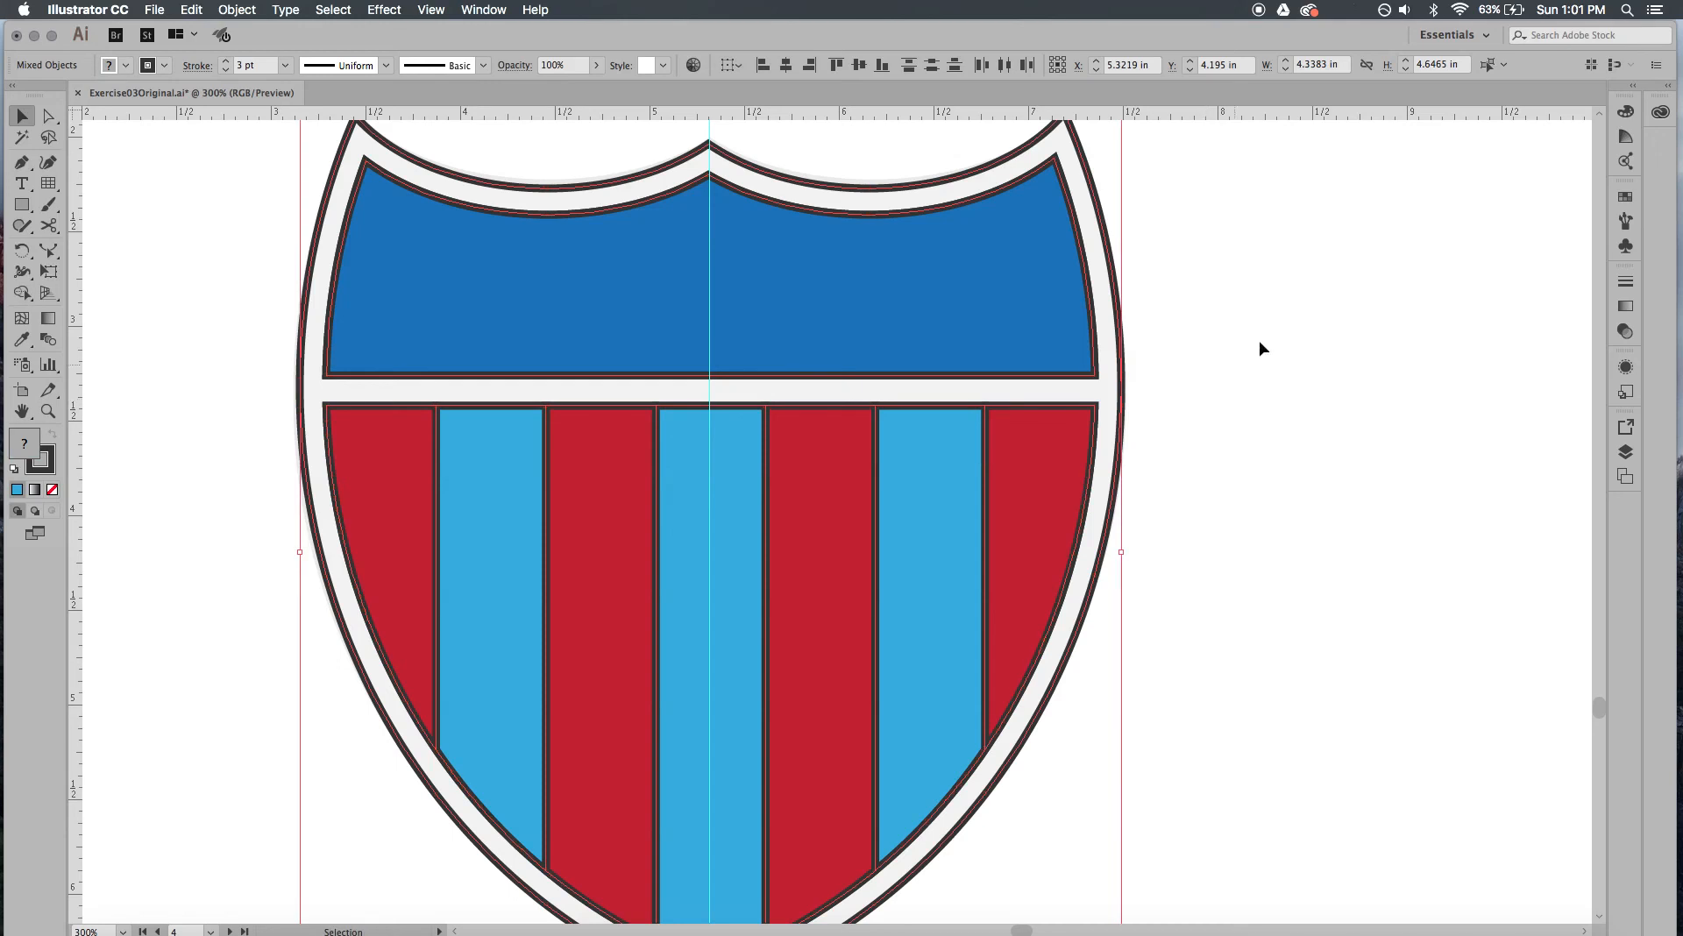
scroll(1244, 382, down, 2)
click(1240, 355)
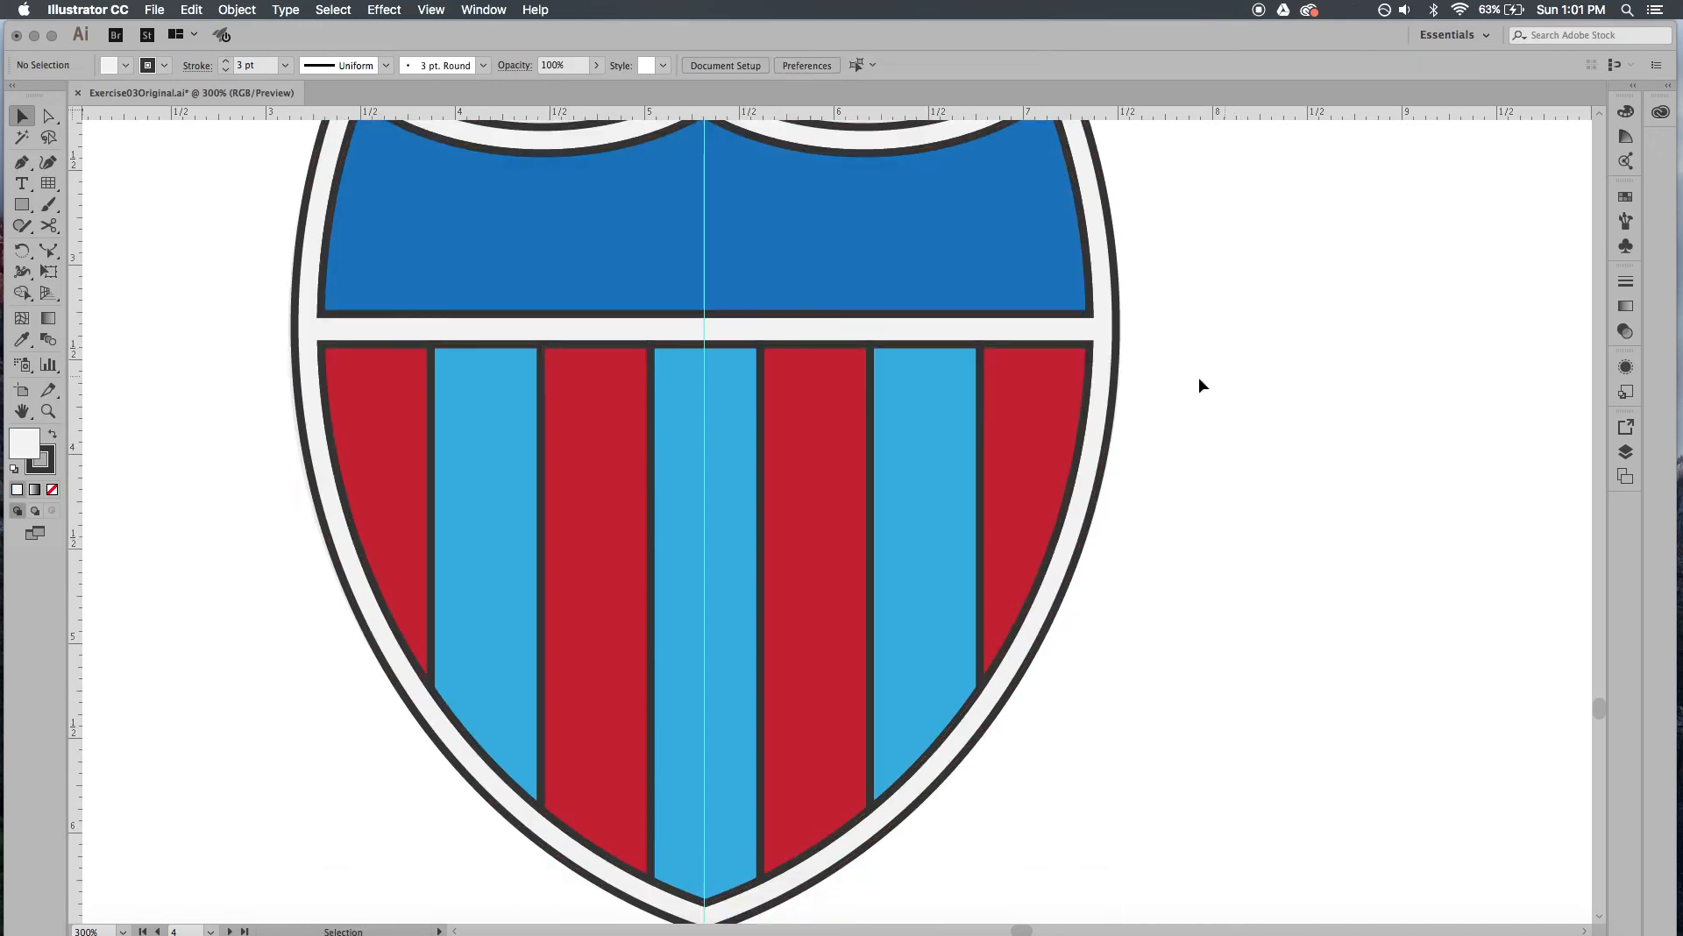
Try a stroke of None on the group of coloured stripes, and undo that change
click(1037, 384)
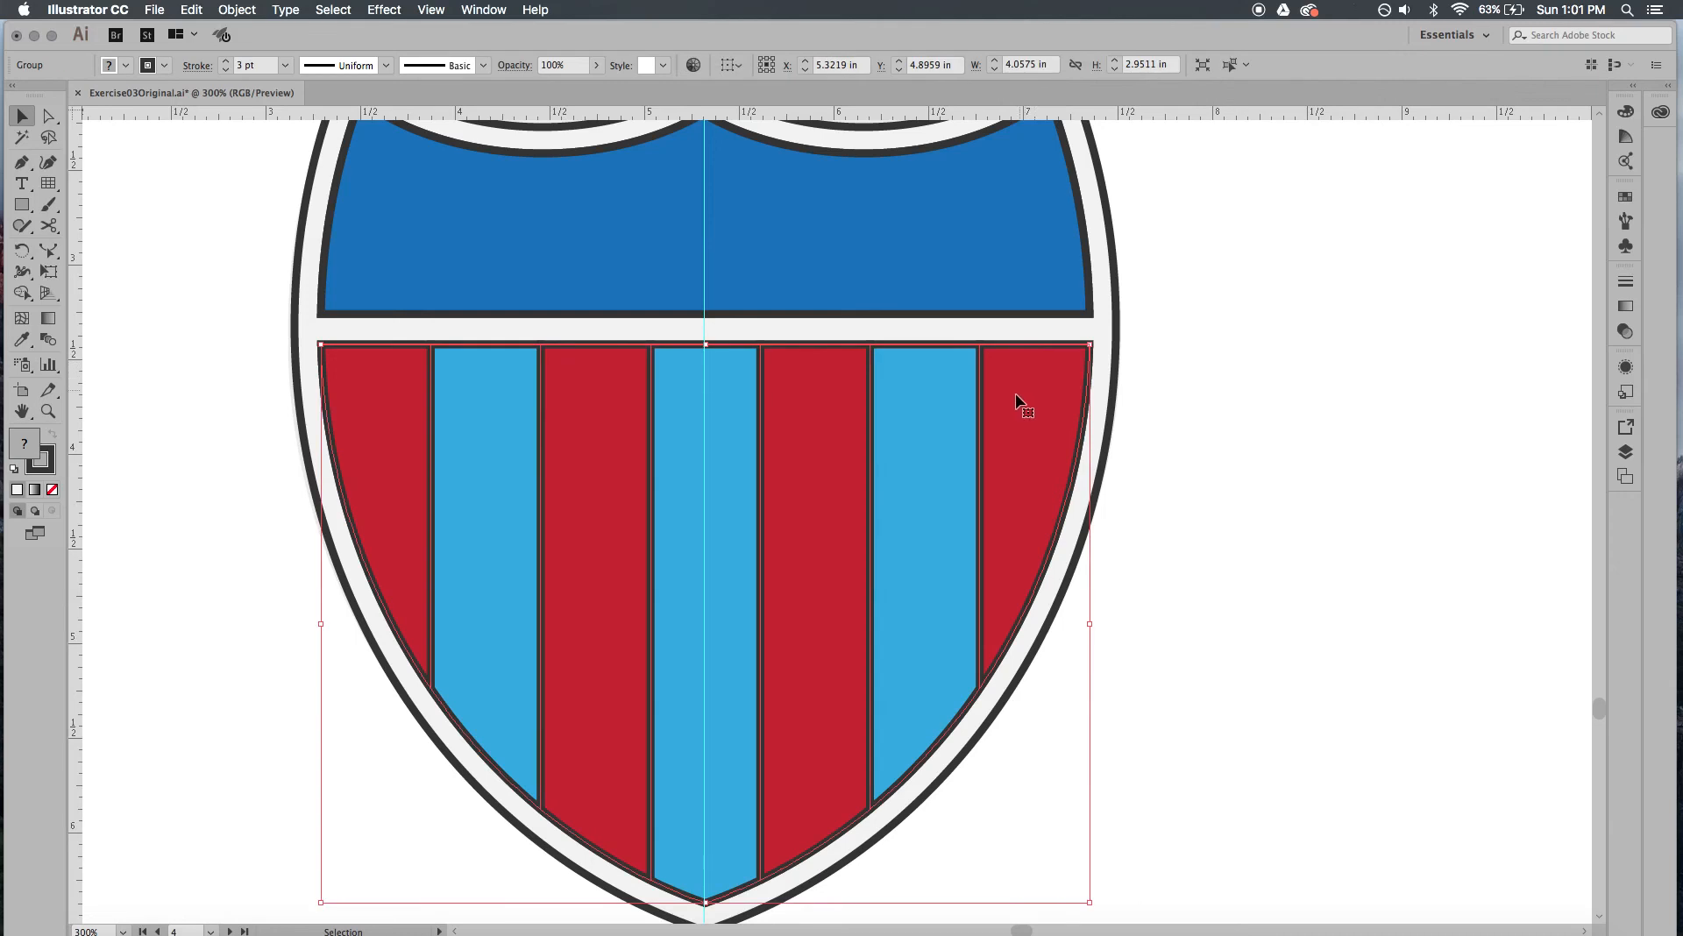
click(1092, 431)
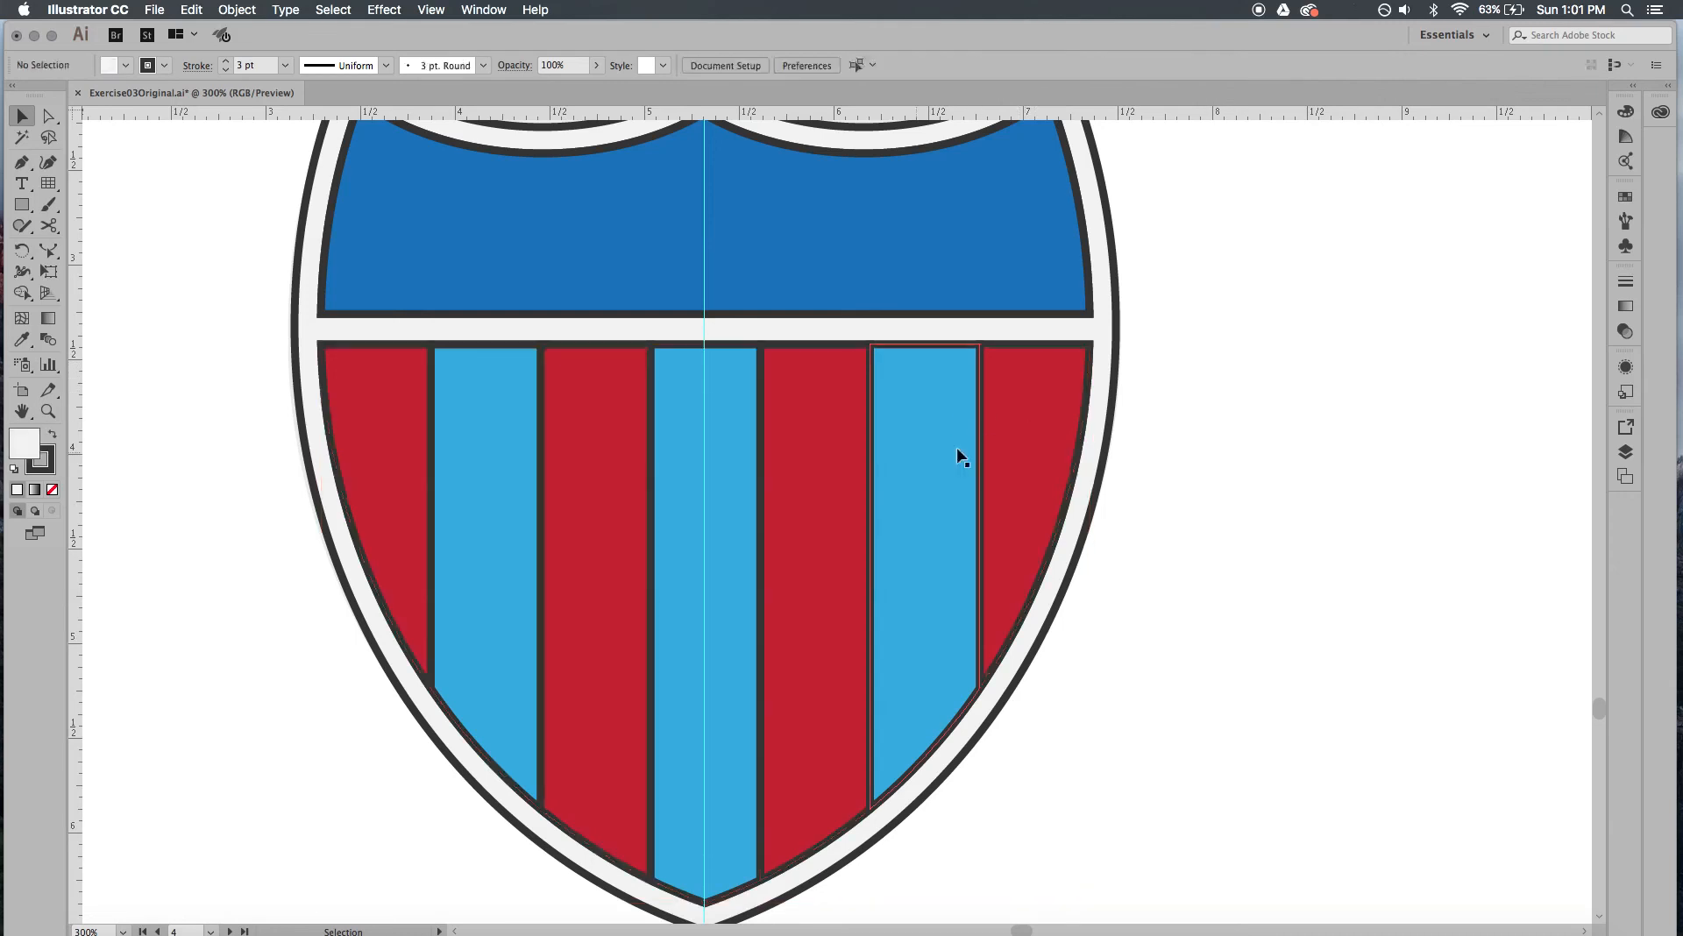
click(979, 447)
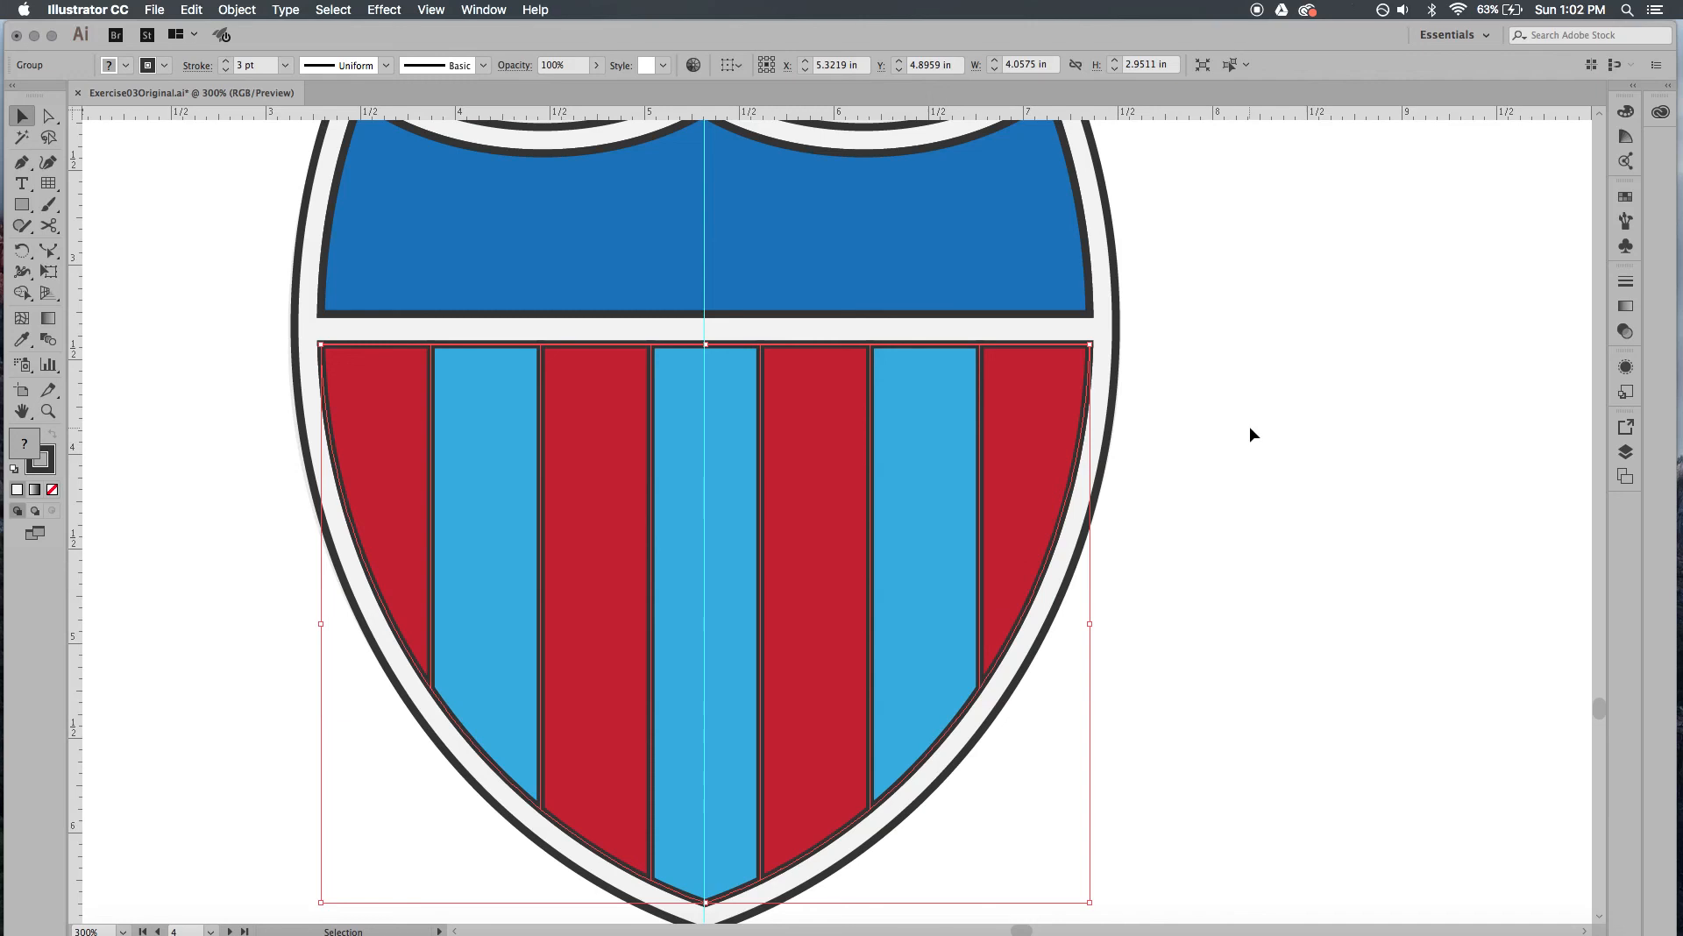
click(150, 68)
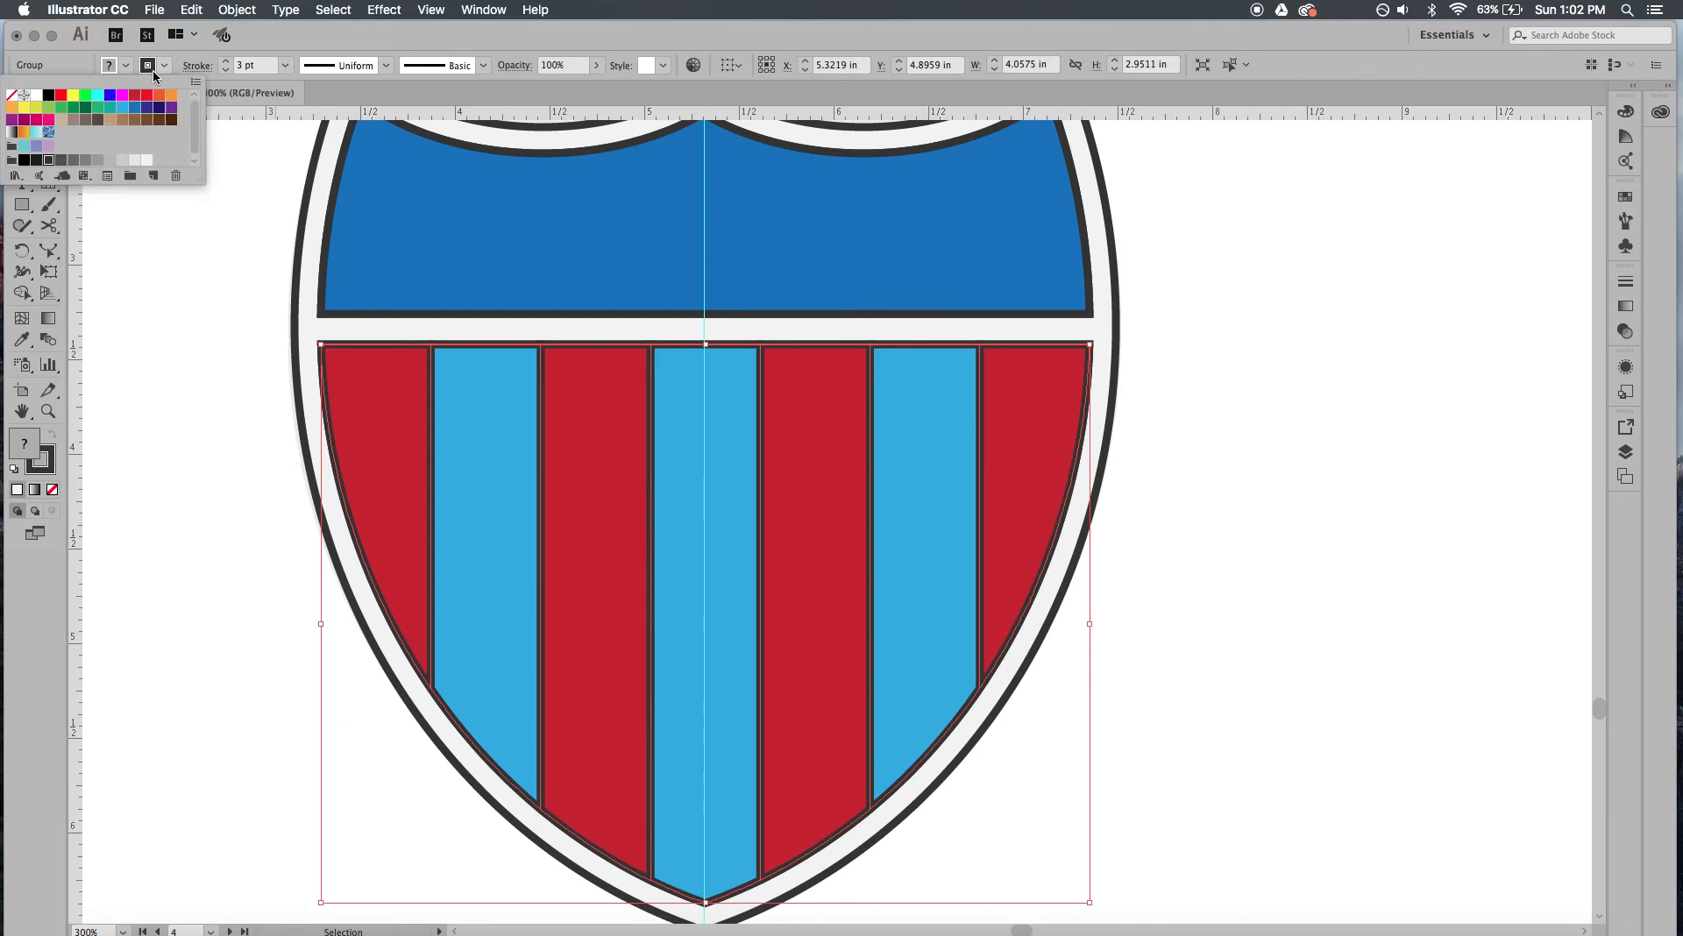
click(11, 94)
click(236, 370)
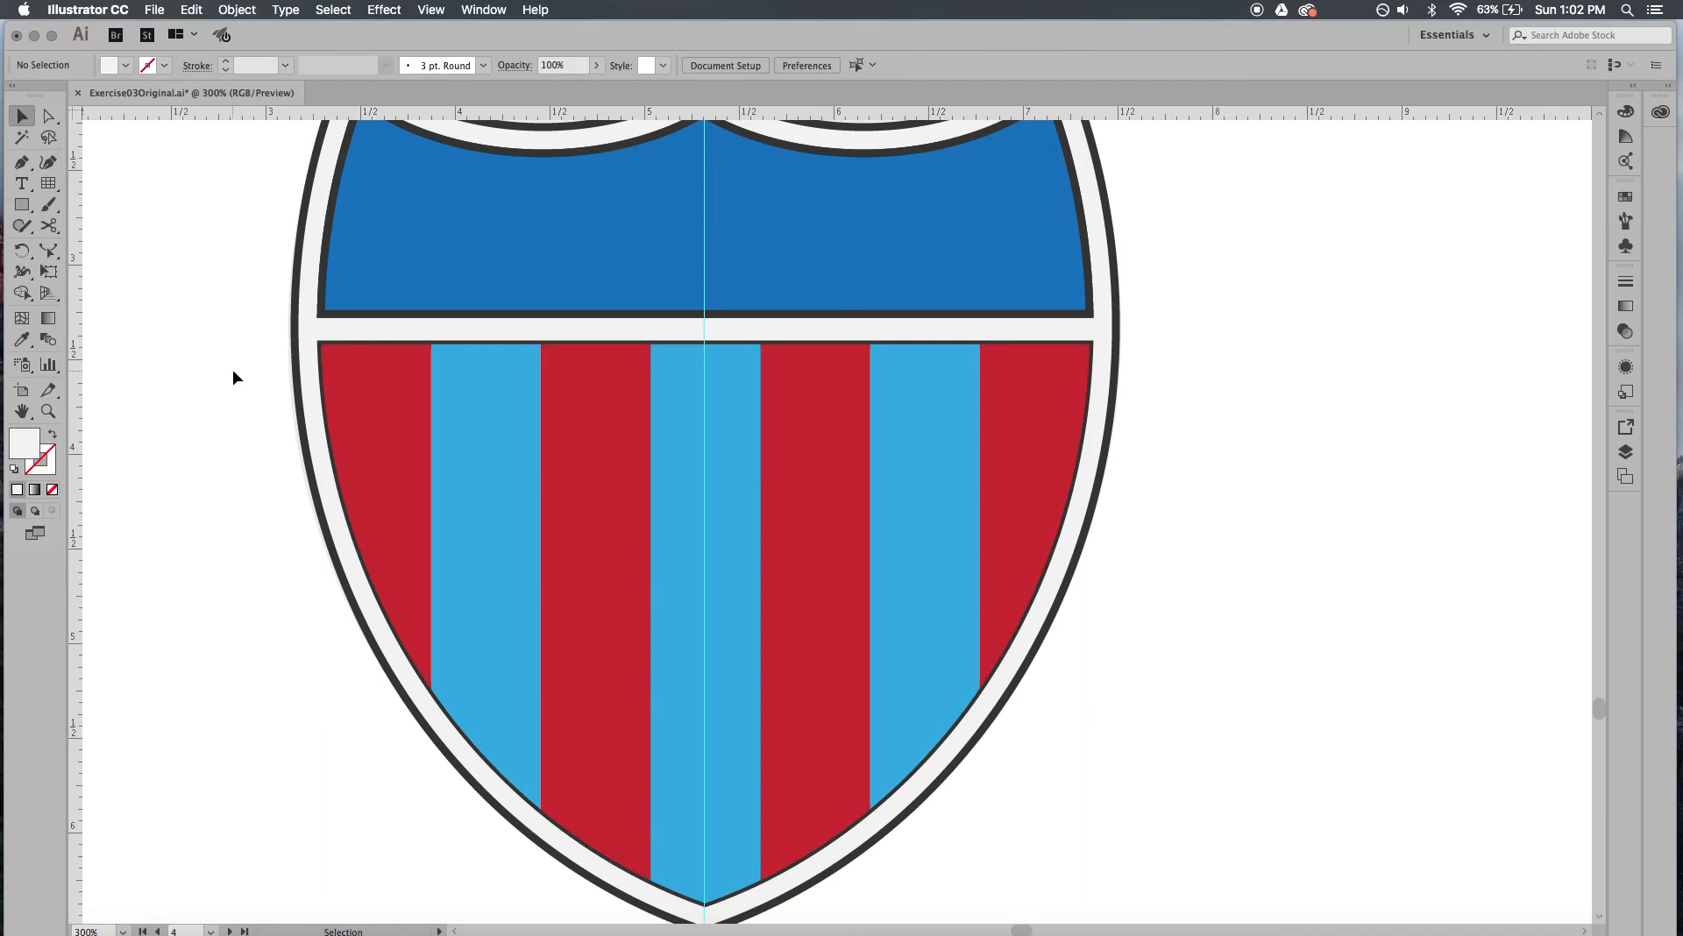
key(super+z)
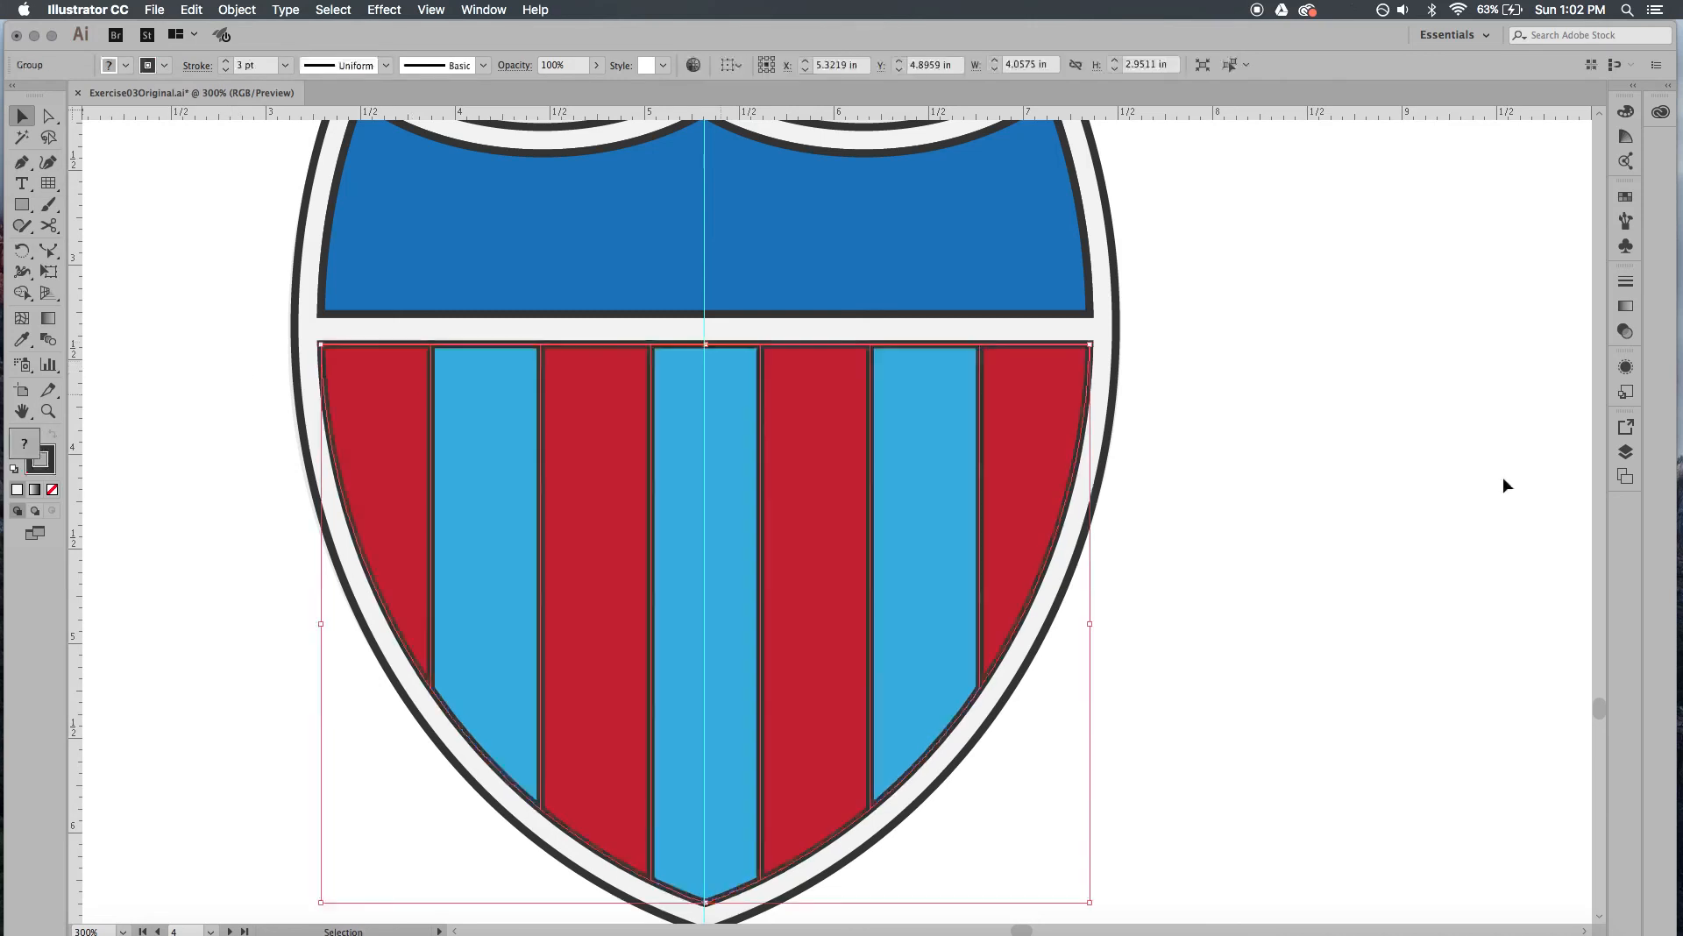
click(1289, 447)
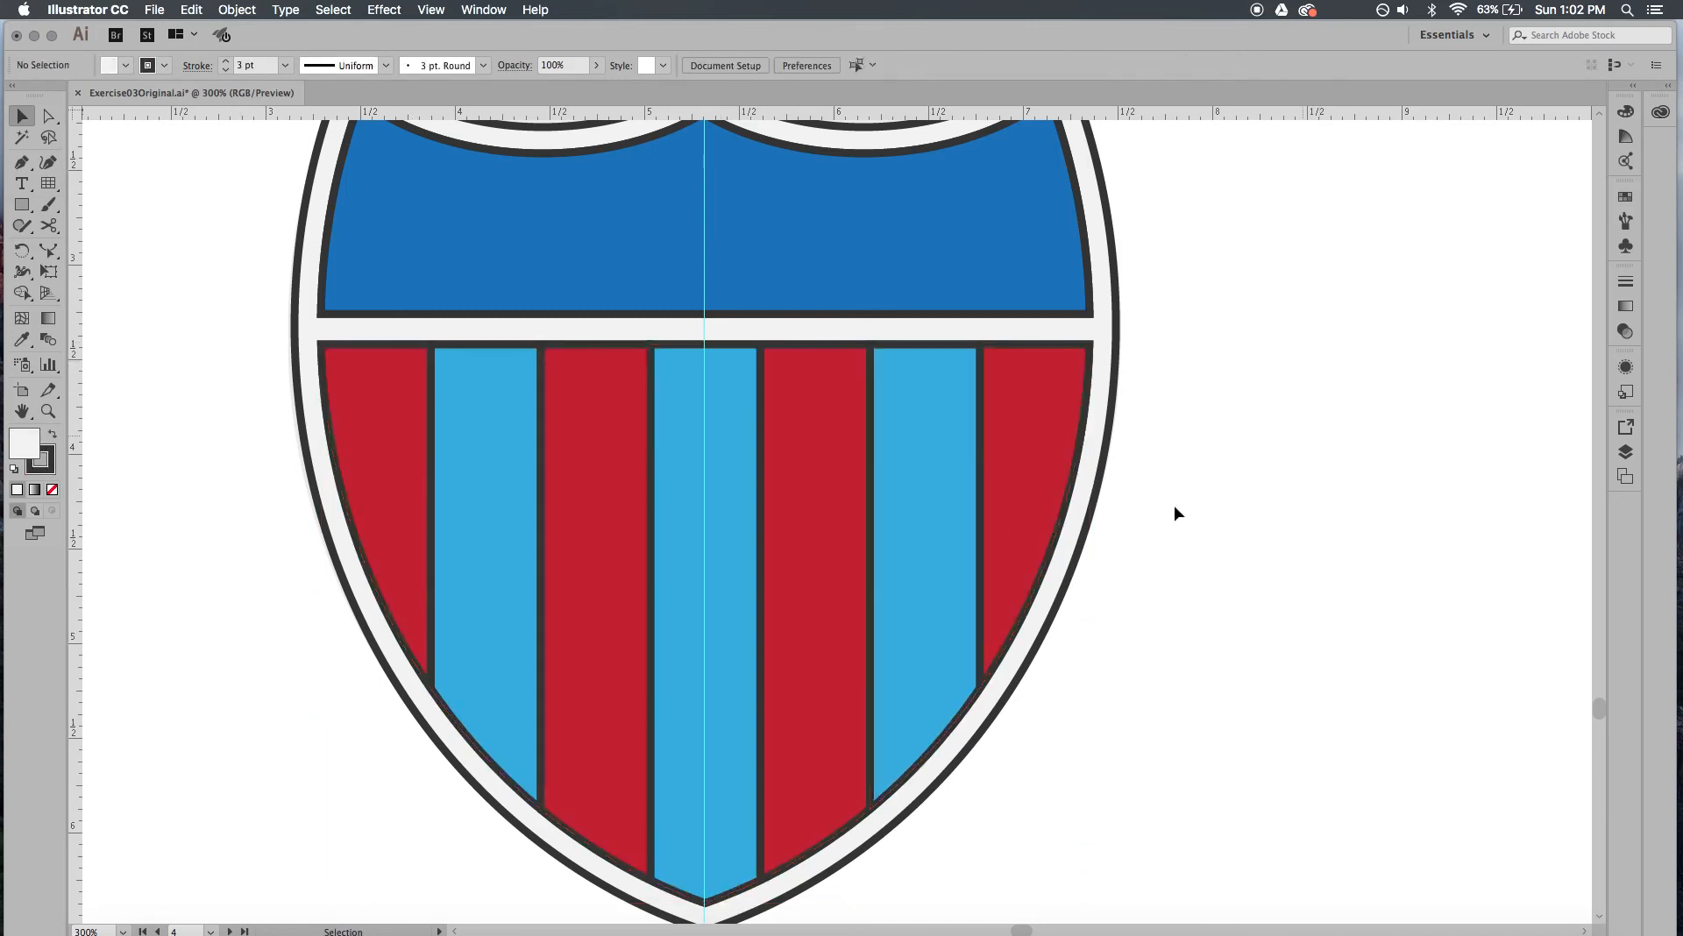
Select the group of red and light blue stripes and set its stroke to None
click(978, 437)
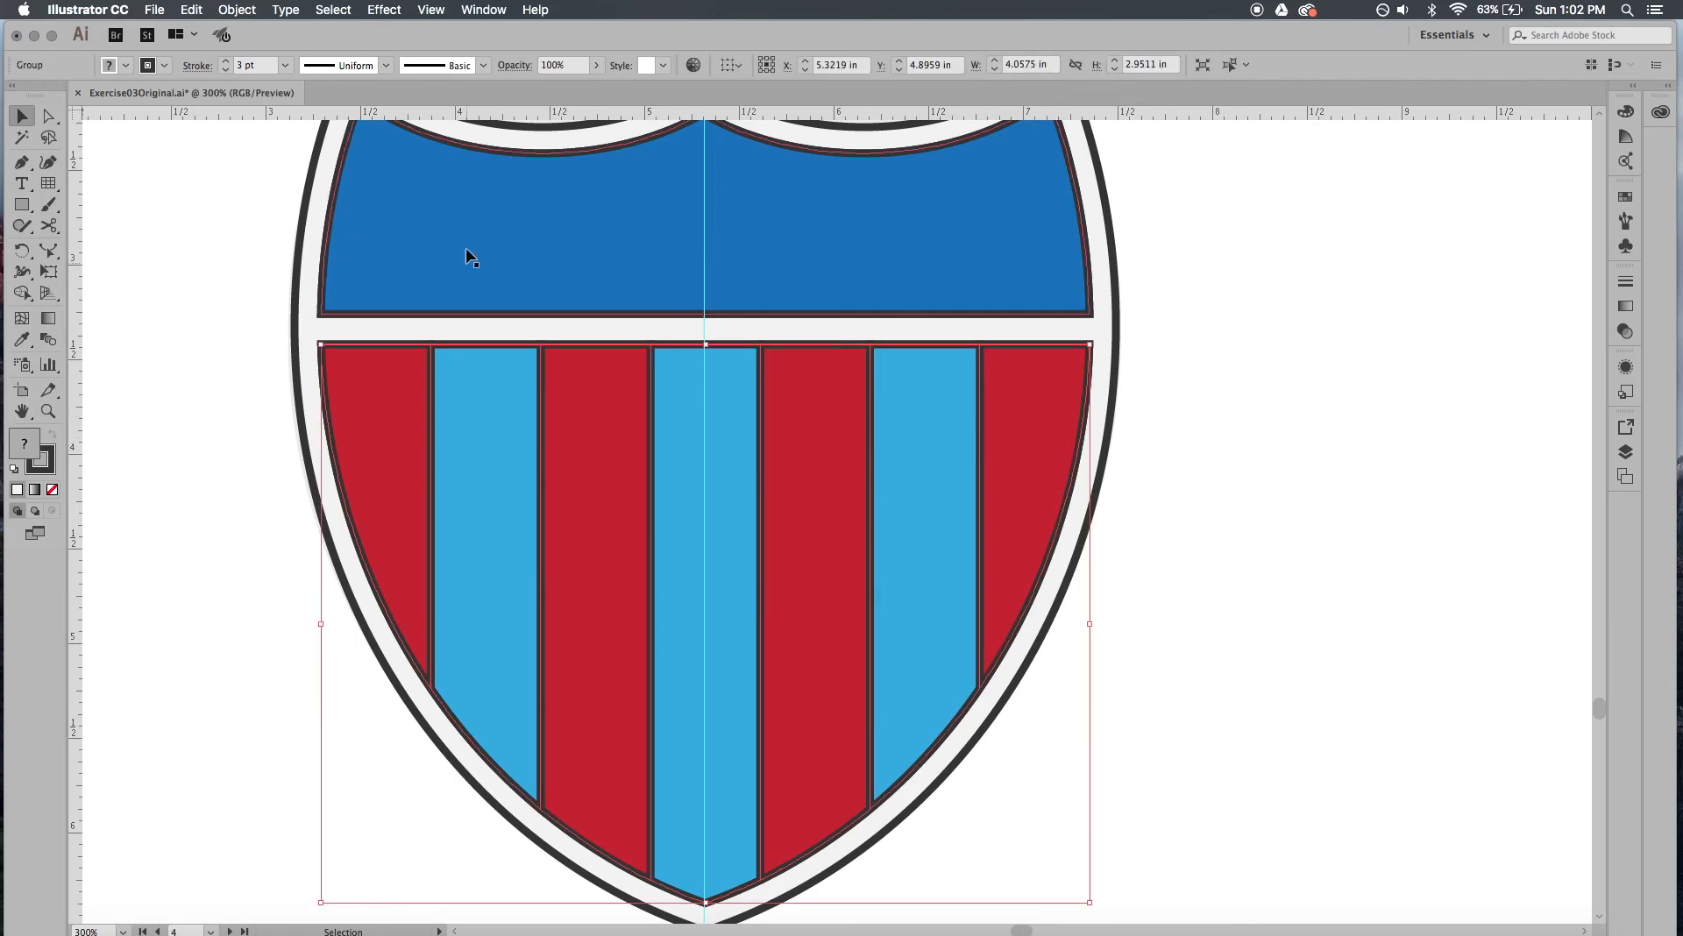
click(125, 64)
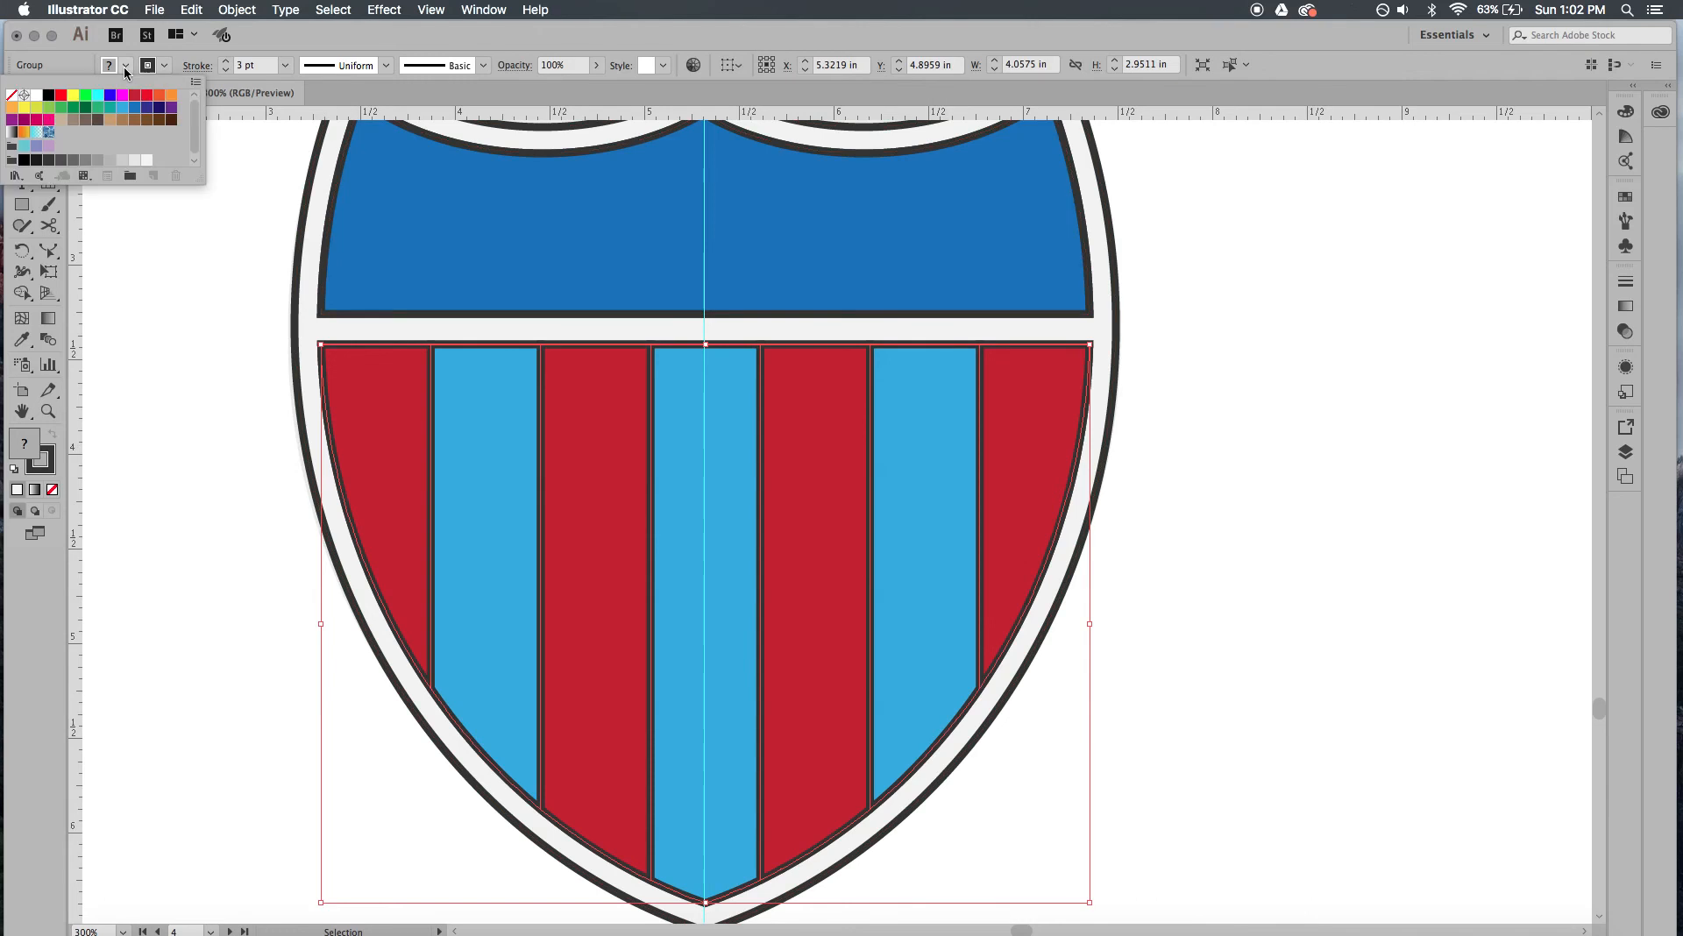
click(165, 66)
click(13, 95)
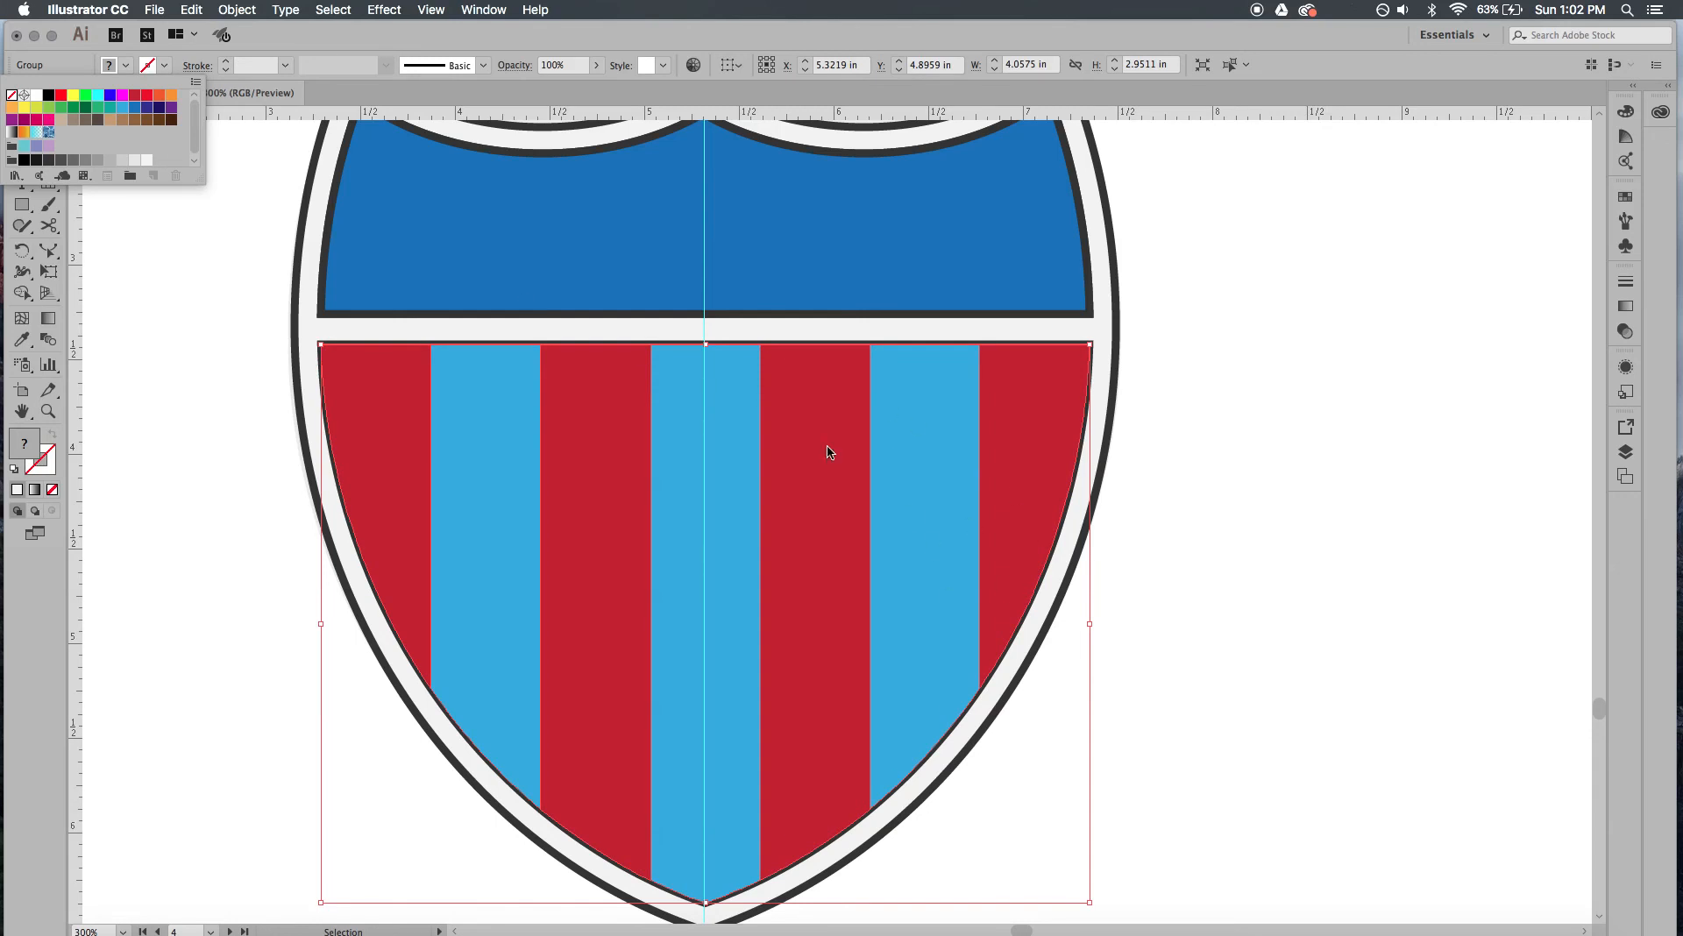
Send the stripe group to the back, behind the shield border's outline, and deselect it
right_click(926, 451)
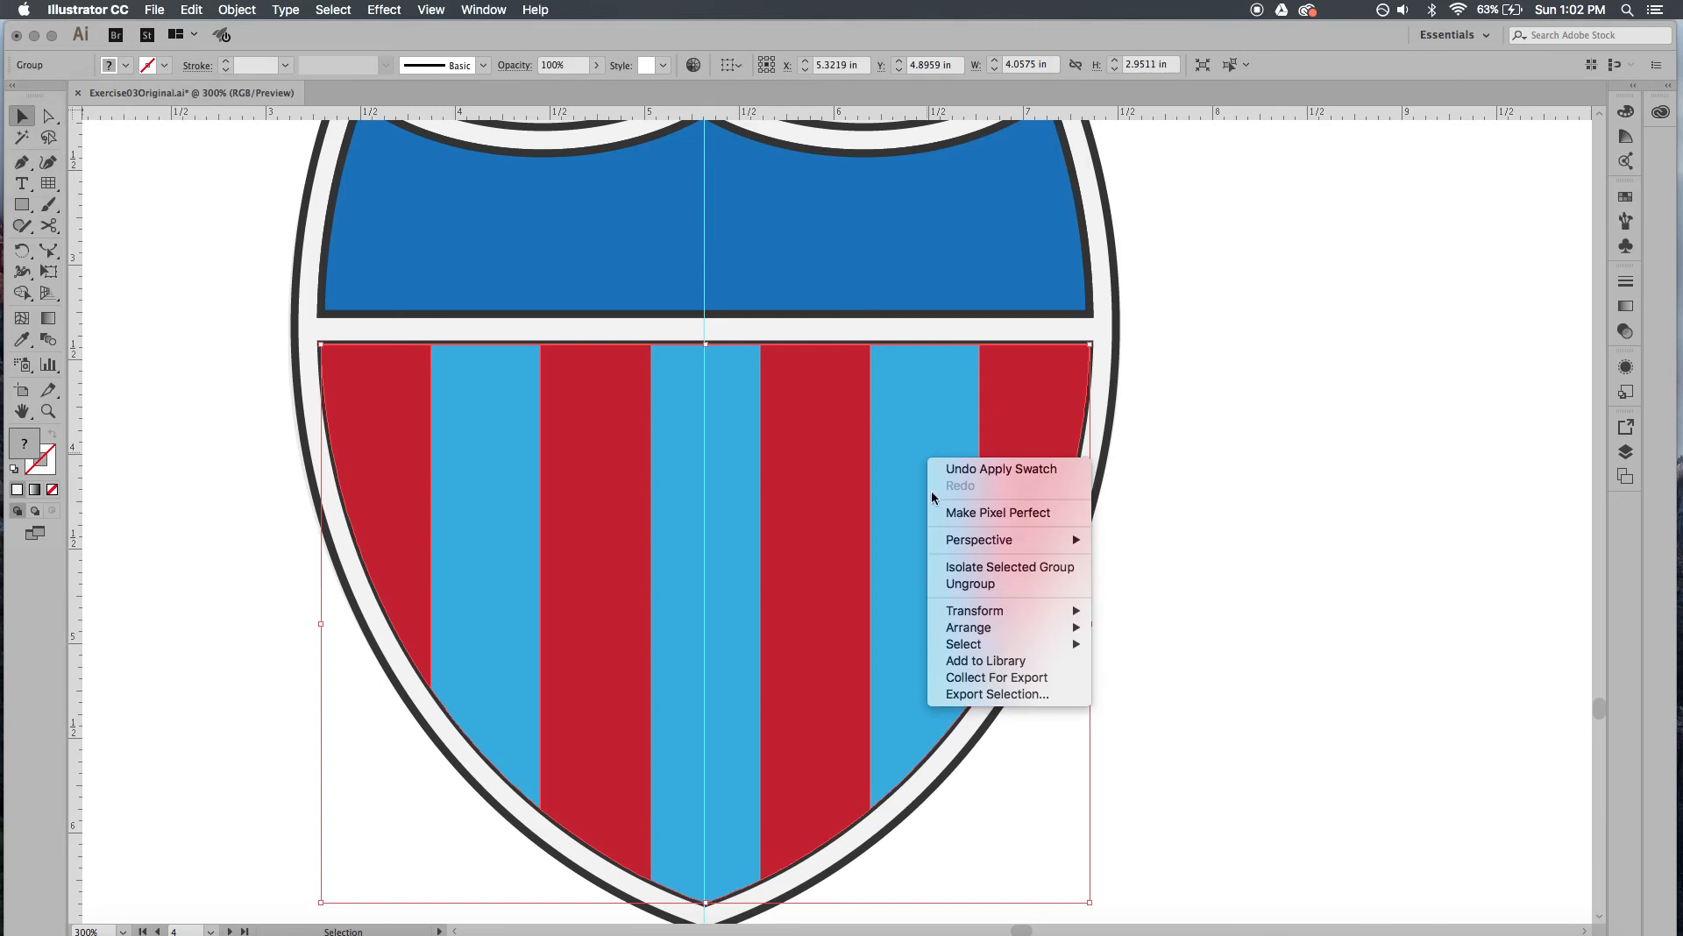
mouse_move(967, 628)
click(1141, 677)
click(1152, 618)
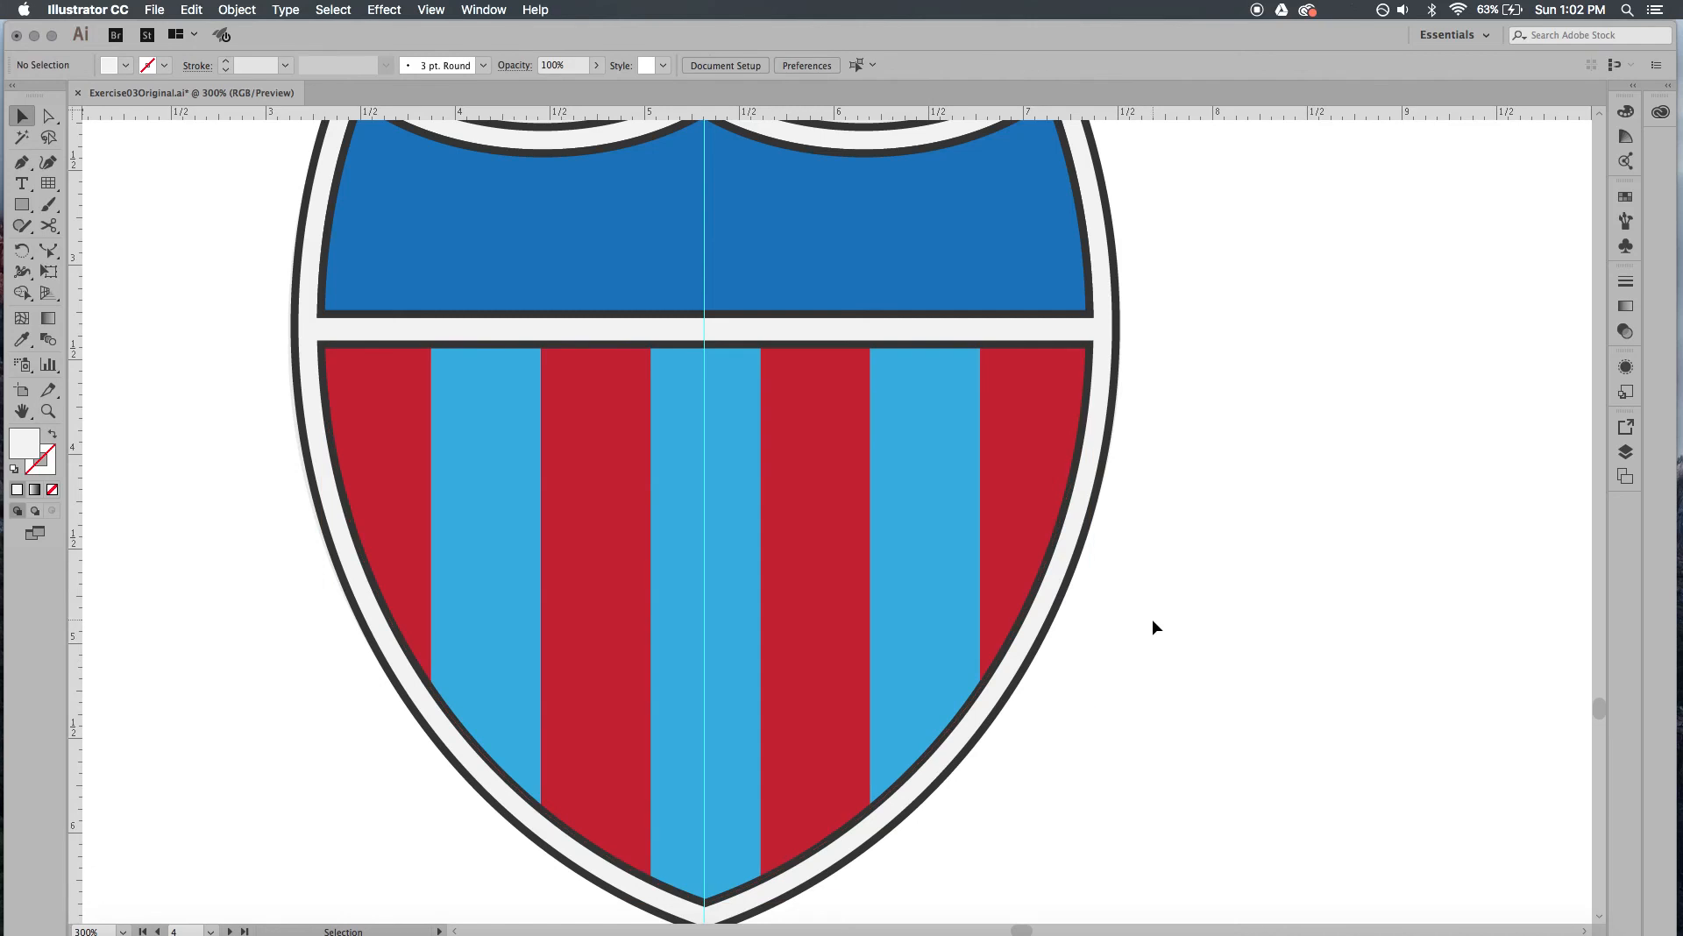
Bring the whole shield into view and hide the guides
key(a)
key(super+minus)
drag(1149, 596, 1077, 606)
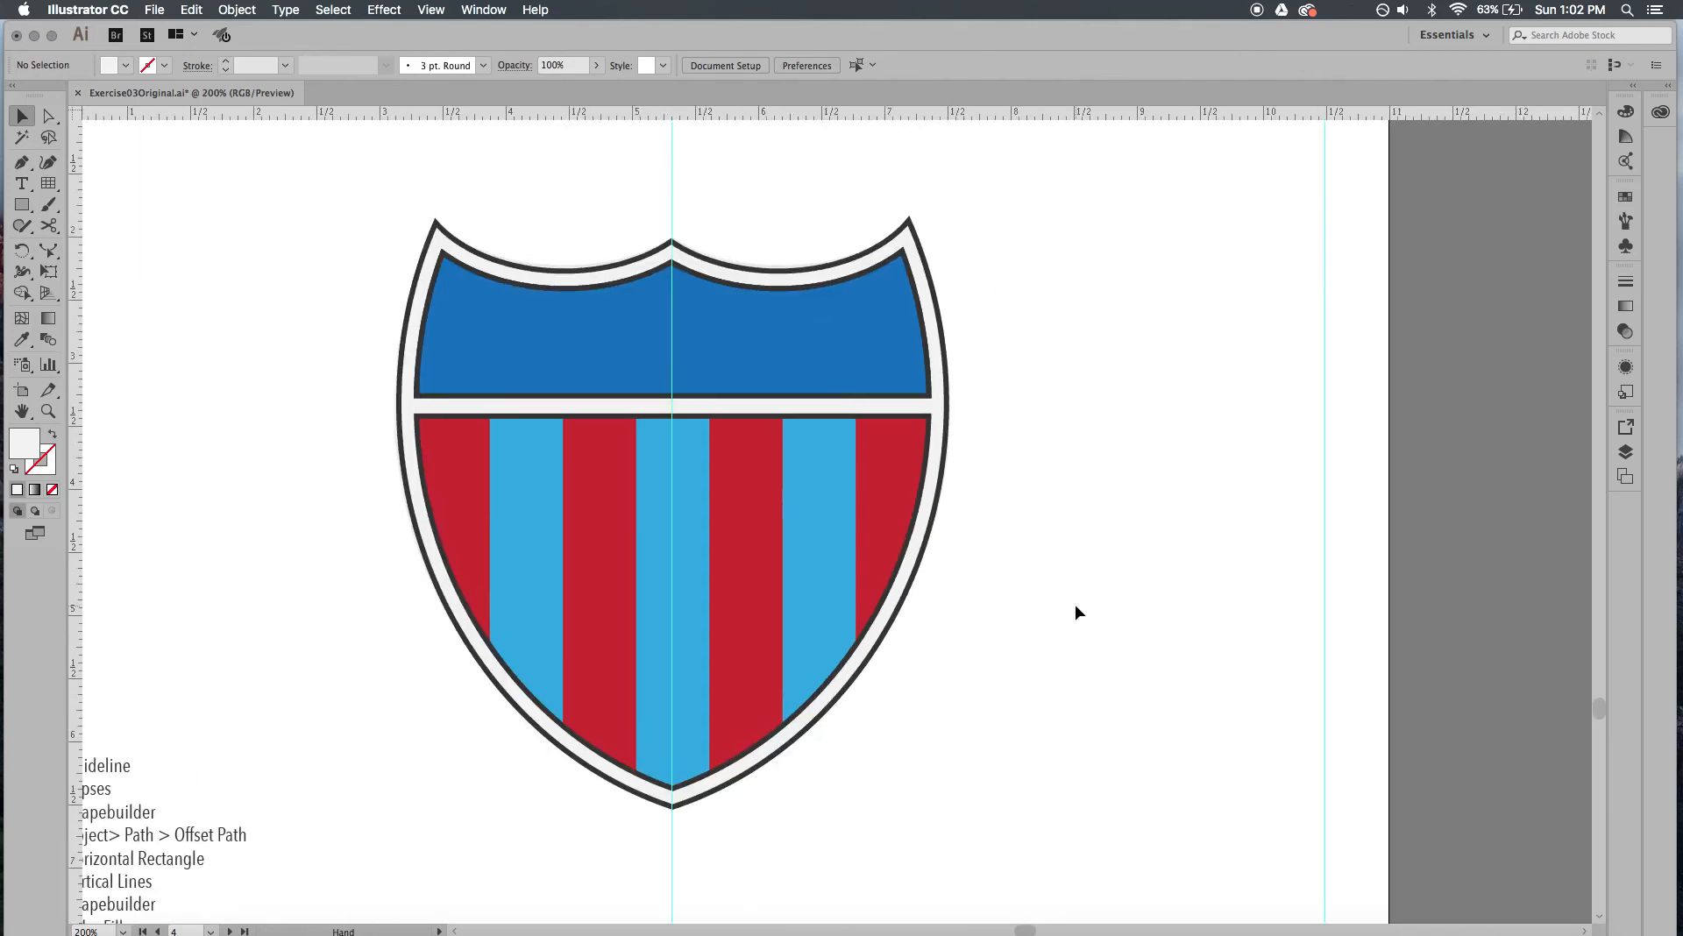
key(super+semicolon)
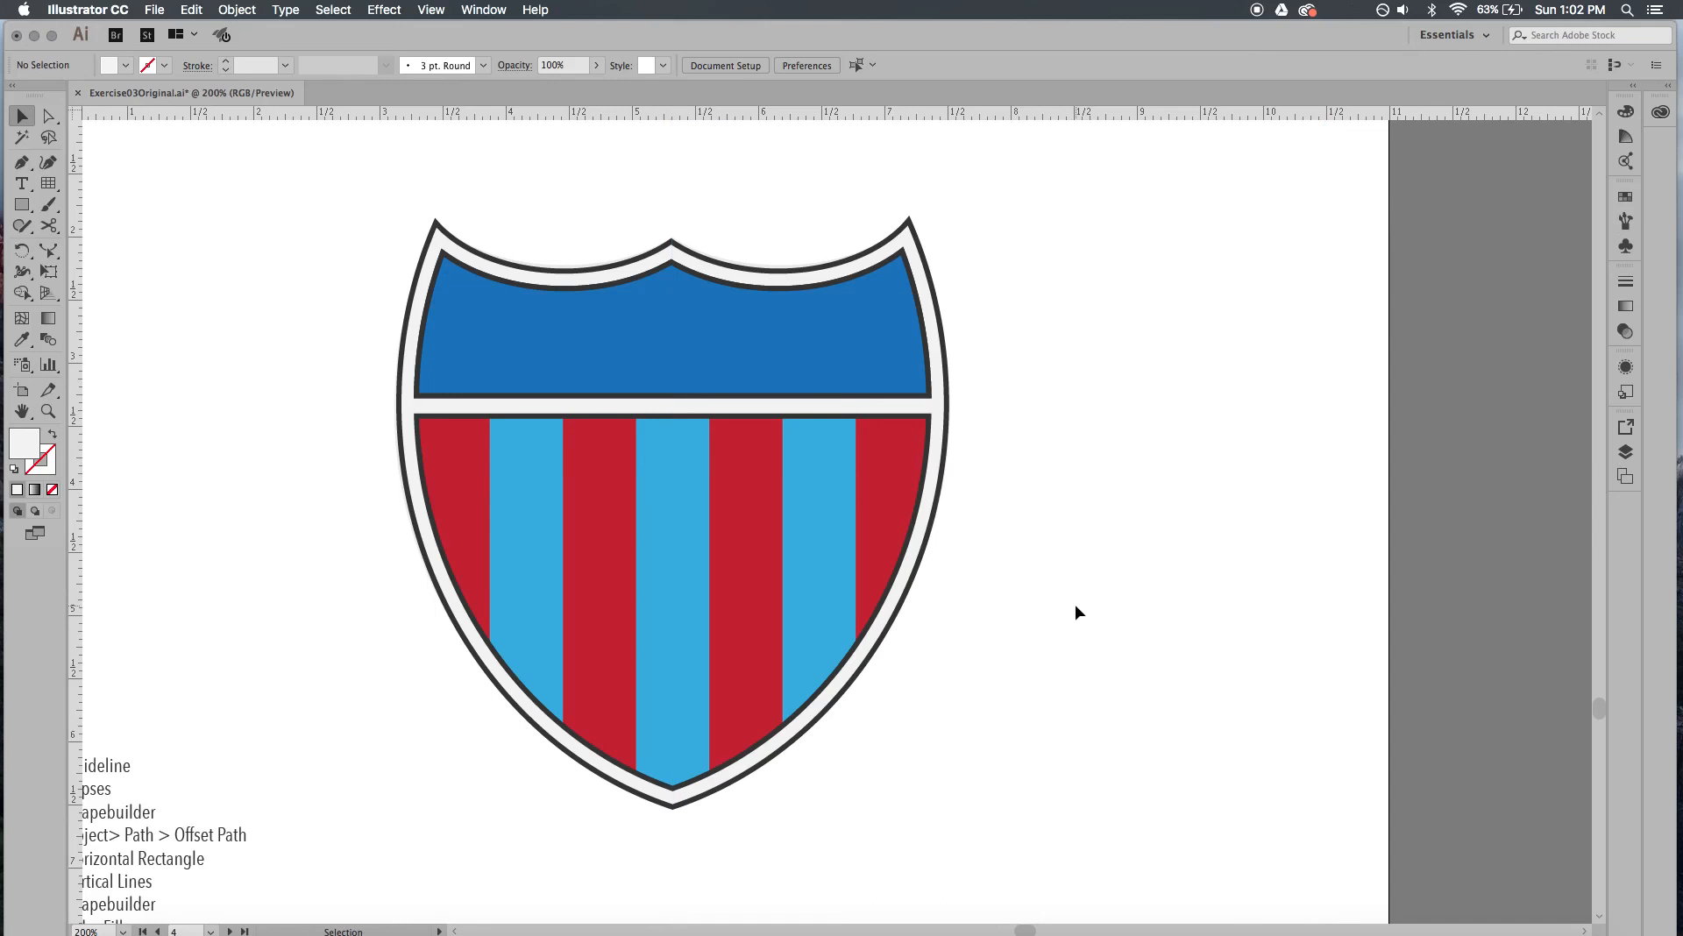